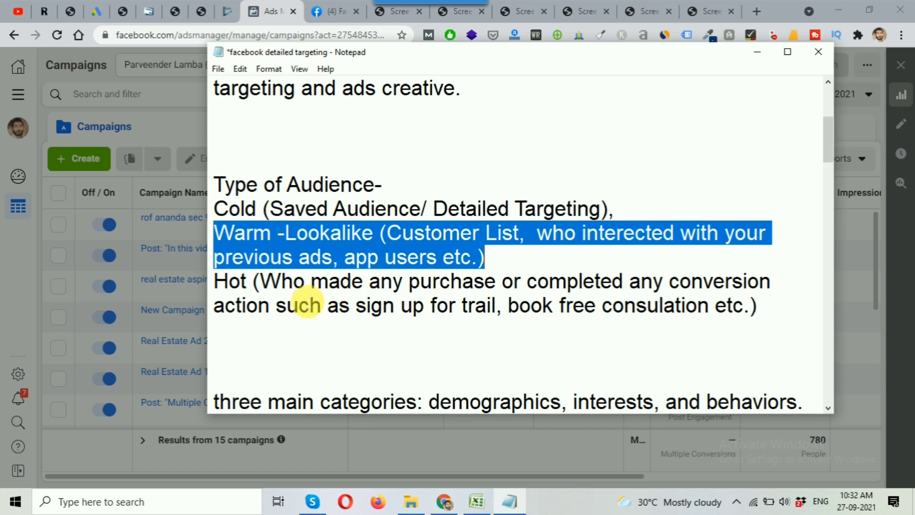
Review the notes on cold, warm and hot audience types and the Detailed Targeting in Facebook Ads heading
{"action": "left_click_drag", "start_coordinate": [216, 282], "coordinate": [762, 309]}
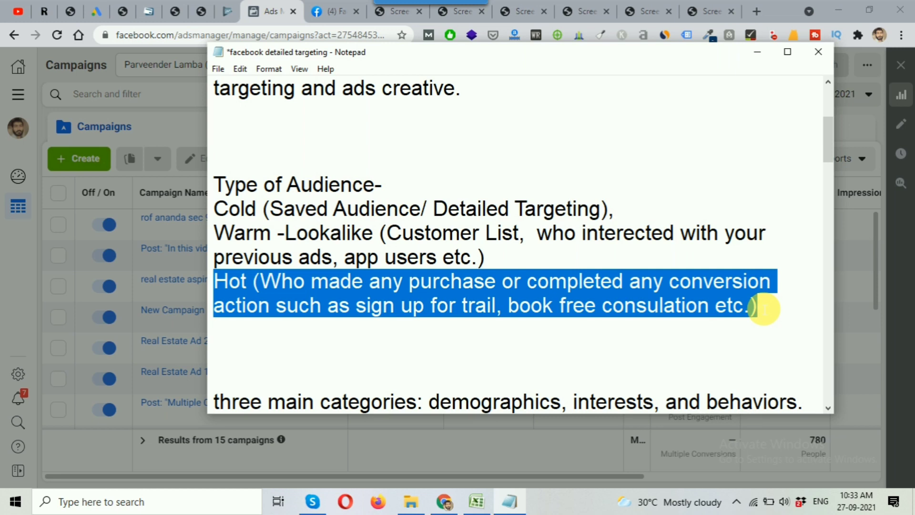
{"action": "left_click_drag", "start_coordinate": [828, 138], "coordinate": [828, 133]}
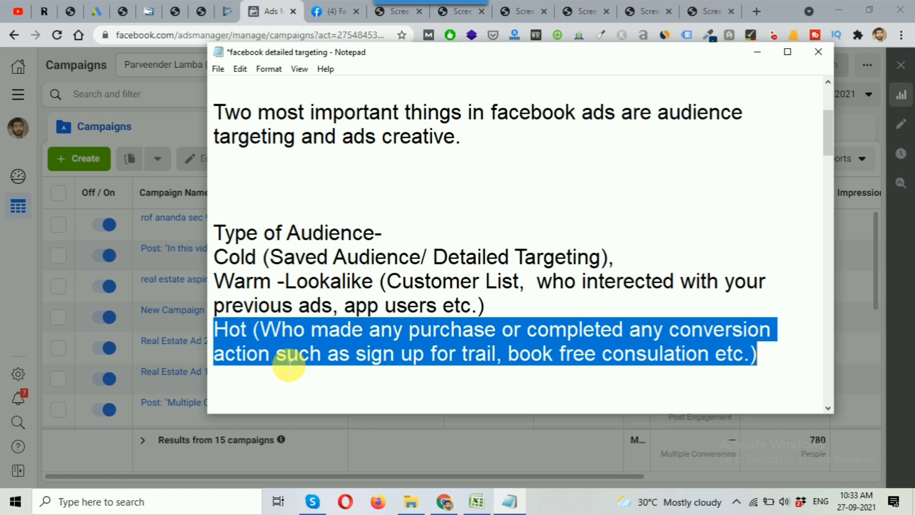
{"action": "left_click_drag", "start_coordinate": [214, 258], "coordinate": [622, 263]}
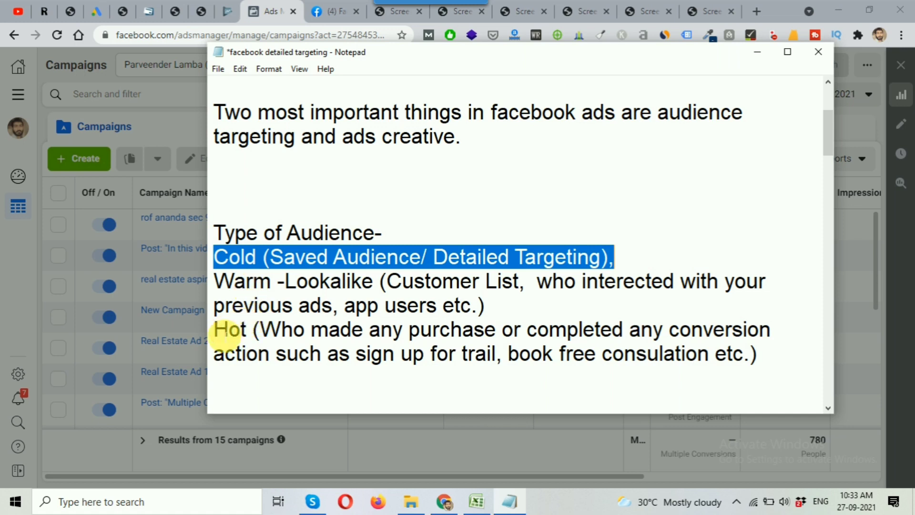
{"action": "left_click_drag", "start_coordinate": [215, 332], "coordinate": [801, 372]}
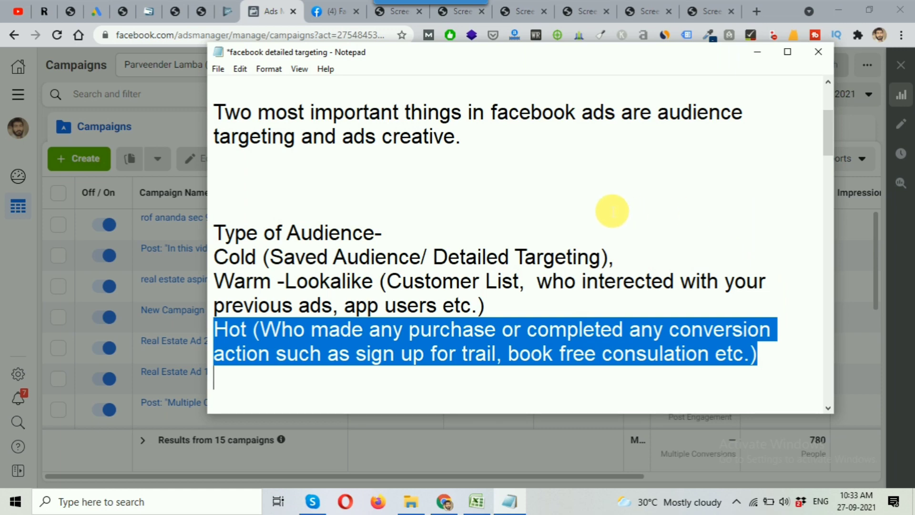
{"action": "left_click_drag", "start_coordinate": [828, 135], "coordinate": [828, 108]}
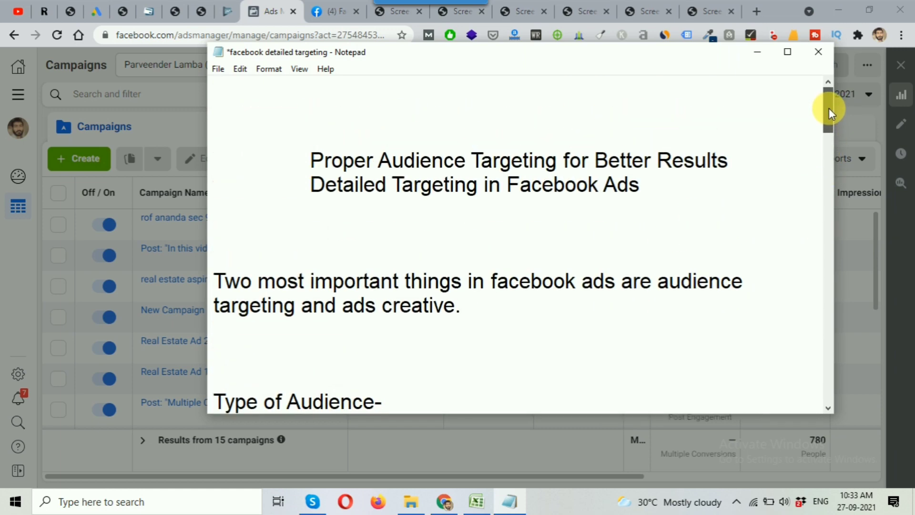
{"action": "left_click_drag", "start_coordinate": [311, 196], "coordinate": [731, 187]}
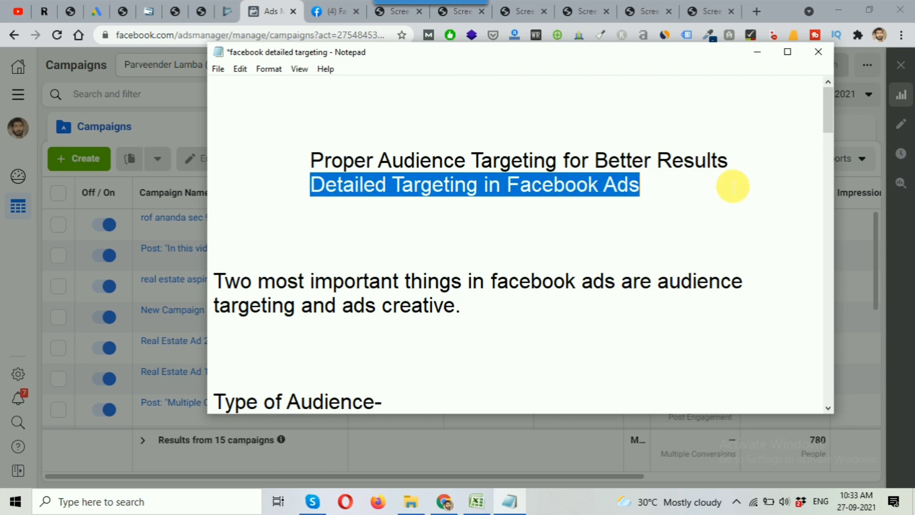
{"action": "left_click", "coordinate": [758, 53]}
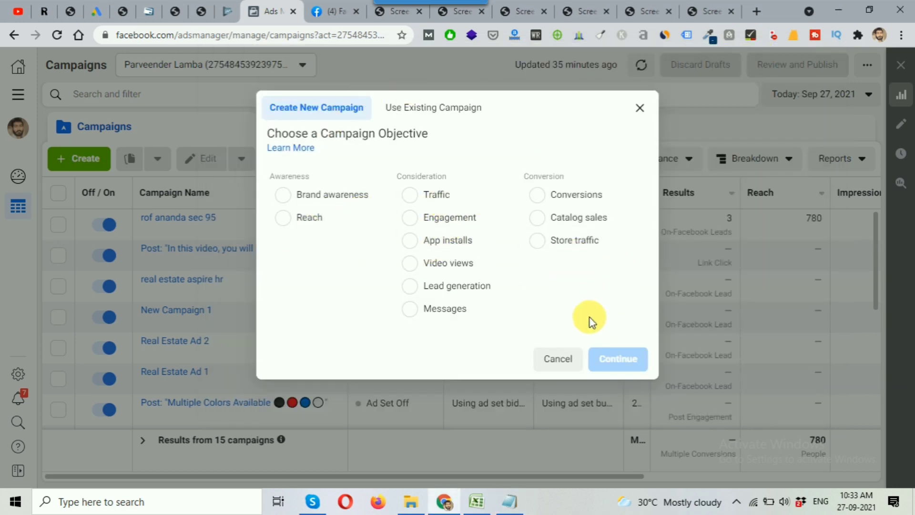
Create a new campaign with the Reach objective
{"action": "left_click", "coordinate": [315, 219]}
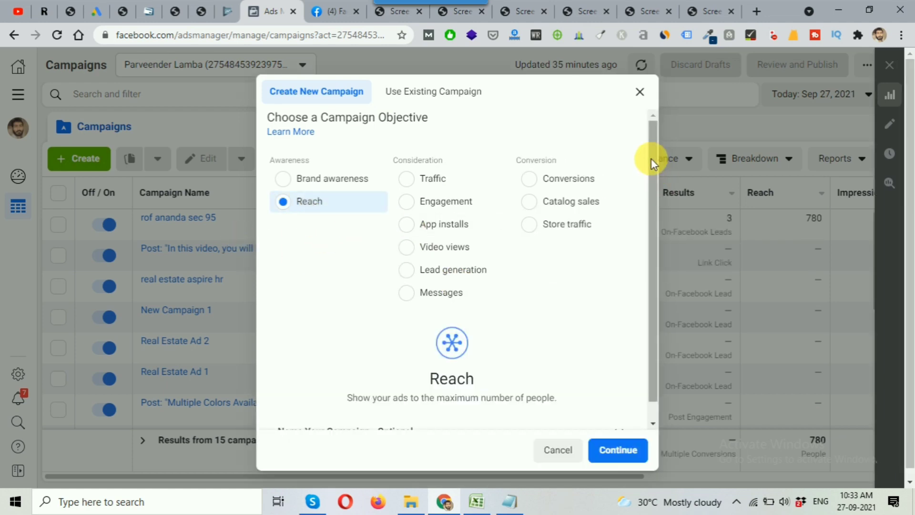
{"action": "left_click_drag", "start_coordinate": [649, 159], "coordinate": [649, 190]}
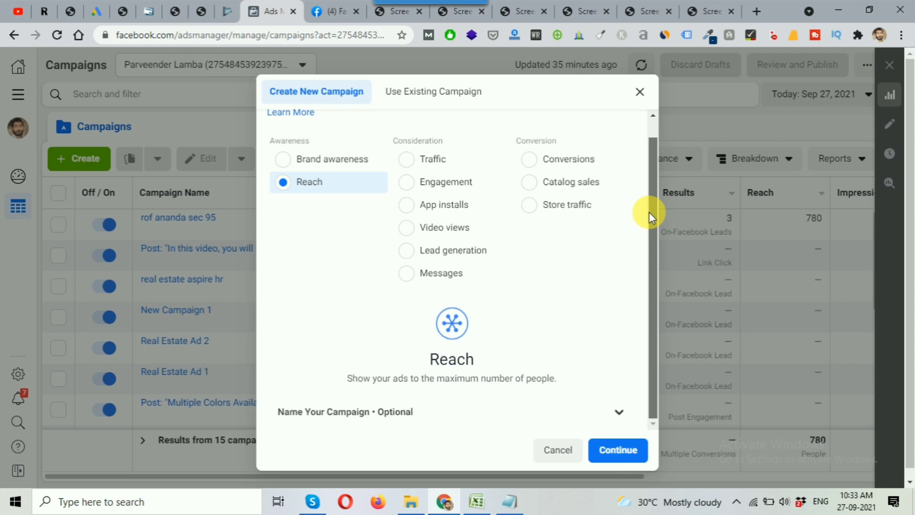
{"action": "scroll", "coordinate": [403, 291], "scroll_direction": "down", "scroll_amount": 1}
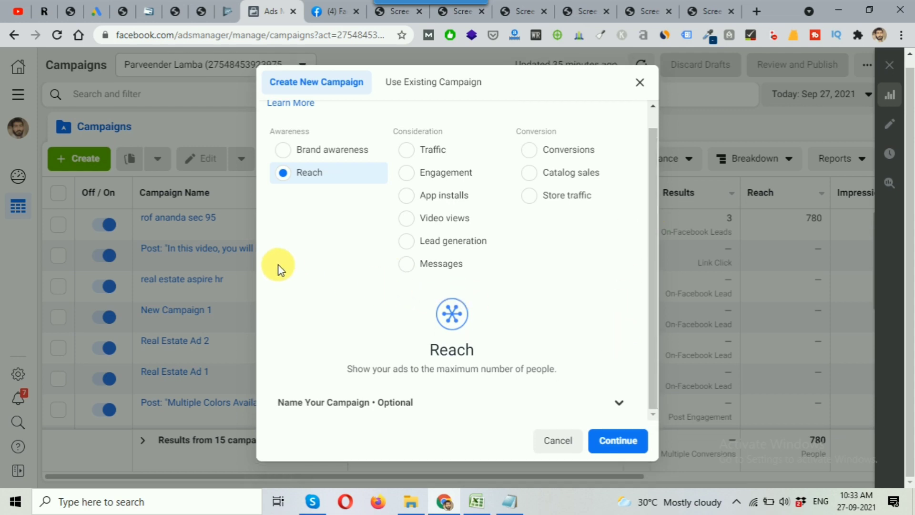
{"action": "left_click", "coordinate": [609, 436]}
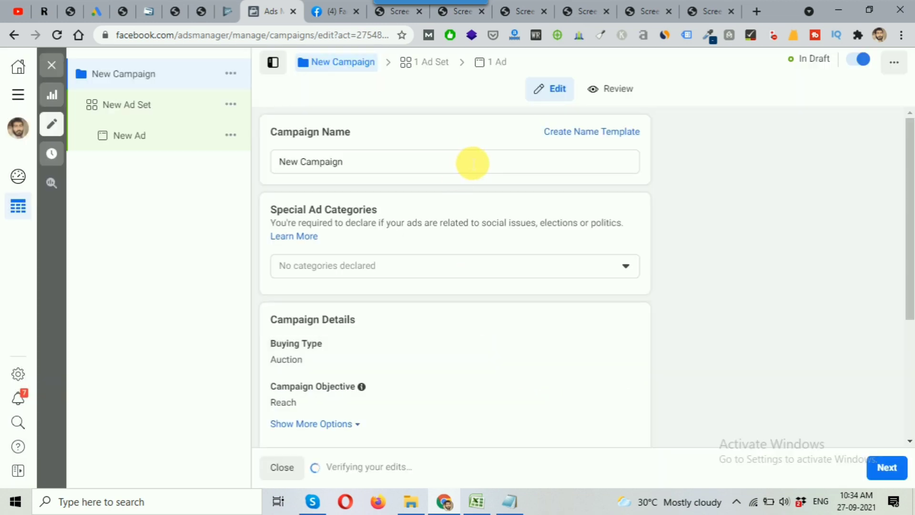
Set the new ad set's Facebook Page to ABC Test Tips
{"action": "left_click", "coordinate": [417, 66]}
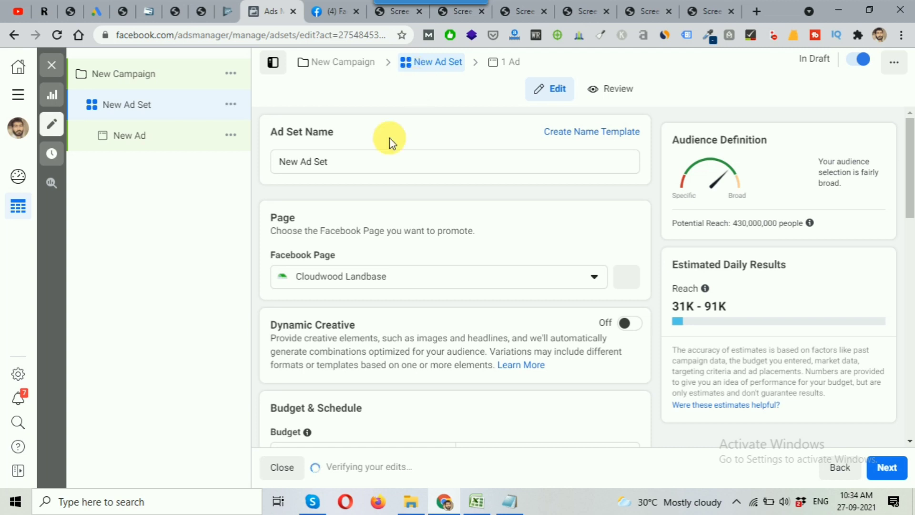
{"action": "left_click_drag", "start_coordinate": [913, 141], "coordinate": [913, 144]}
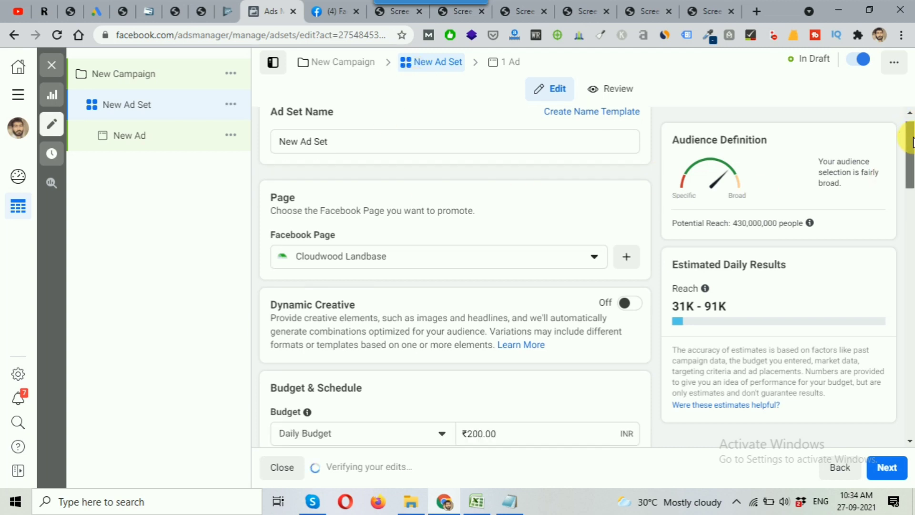
{"action": "left_click", "coordinate": [597, 281]}
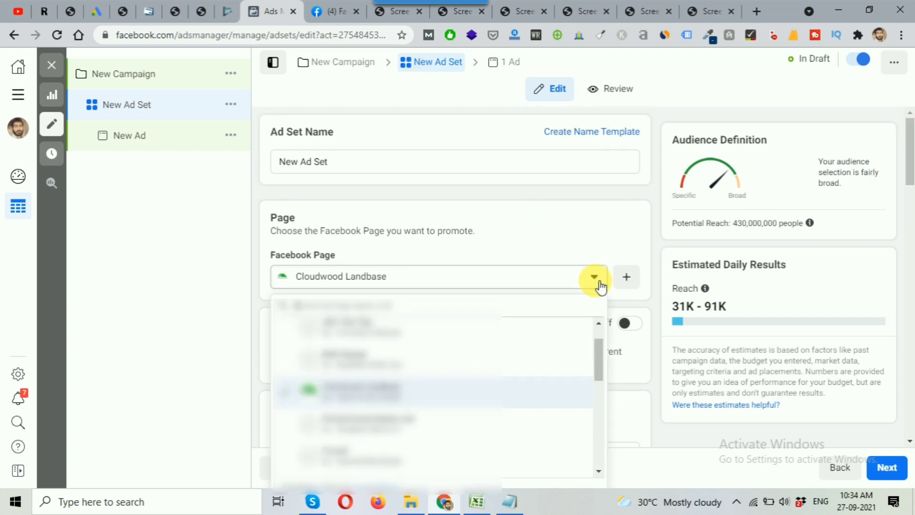
{"action": "left_click", "coordinate": [342, 329]}
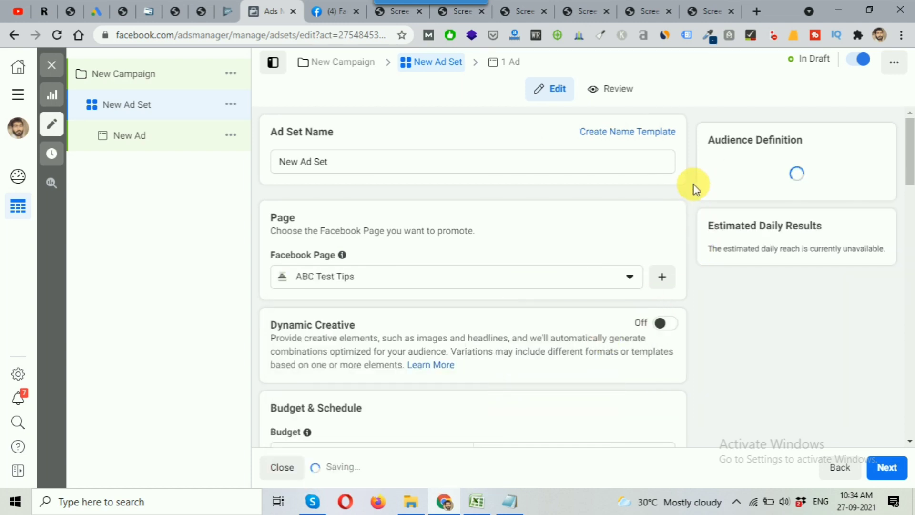
Set the ad set's daily budget to ₹500.00
{"action": "left_click_drag", "start_coordinate": [910, 157], "coordinate": [908, 206]}
{"action": "left_click", "coordinate": [474, 182]}
{"action": "type", "text": "500.00"}
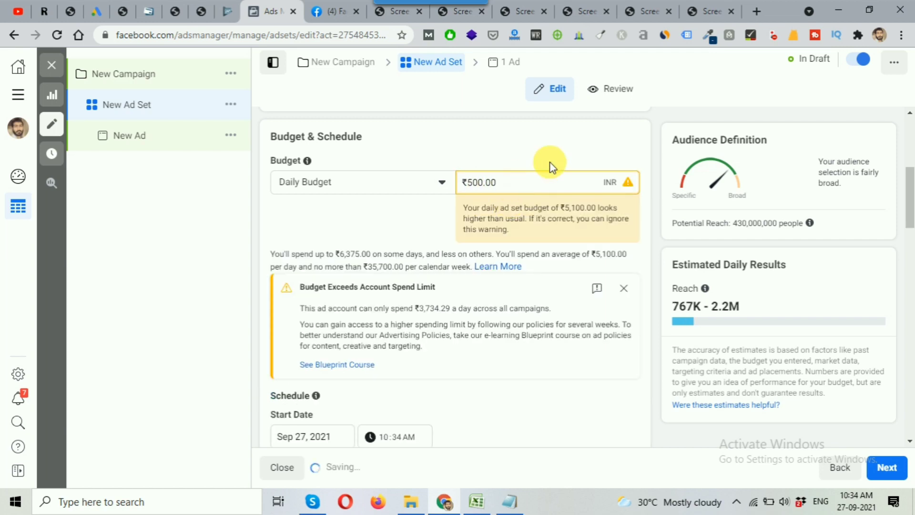
{"action": "left_click", "coordinate": [669, 146]}
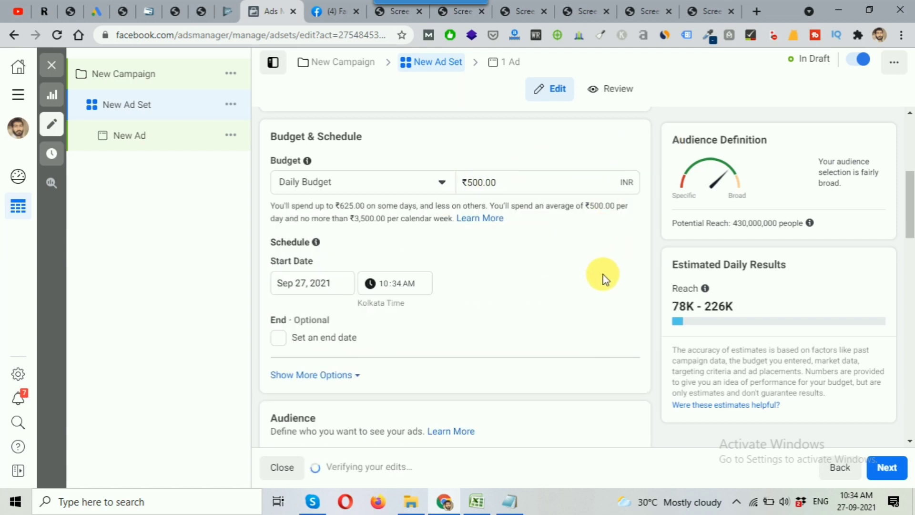
Try the optional end date setting in the ad set's schedule
{"action": "scroll", "coordinate": [404, 253], "scroll_direction": "down", "scroll_amount": 3}
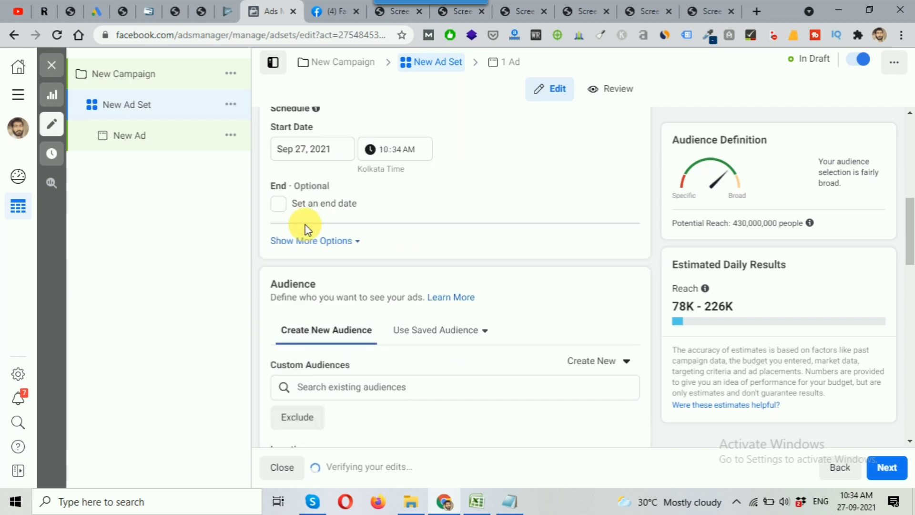
{"action": "scroll", "coordinate": [305, 224], "scroll_direction": "down", "scroll_amount": 3}
{"action": "left_click", "coordinate": [279, 155]}
{"action": "double_click", "coordinate": [280, 155]}
Examine the audience's location options, such as people living in, recently in or traveling in the location
{"action": "scroll", "coordinate": [485, 211], "scroll_direction": "down", "scroll_amount": 2}
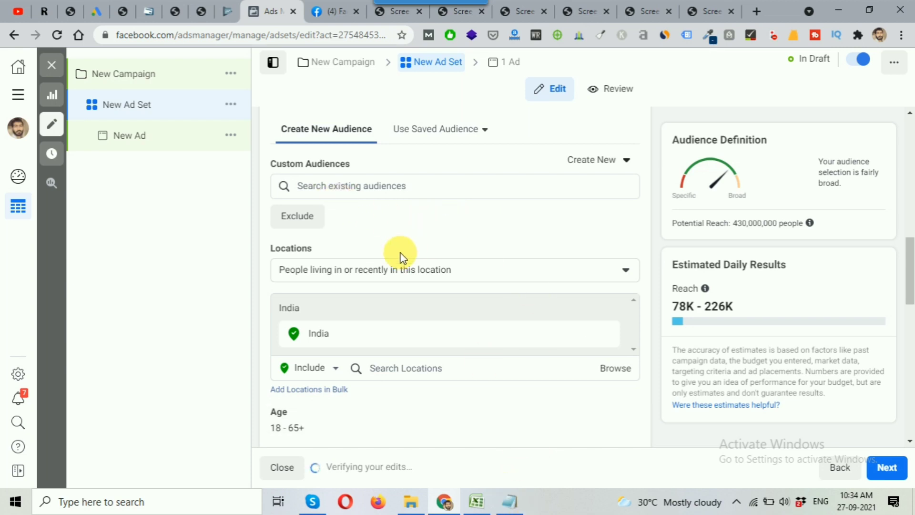
{"action": "scroll", "coordinate": [386, 258], "scroll_direction": "down", "scroll_amount": 2}
{"action": "scroll", "coordinate": [305, 205], "scroll_direction": "down", "scroll_amount": 2}
{"action": "scroll", "coordinate": [307, 209], "scroll_direction": "up", "scroll_amount": 2}
{"action": "left_click", "coordinate": [390, 207]}
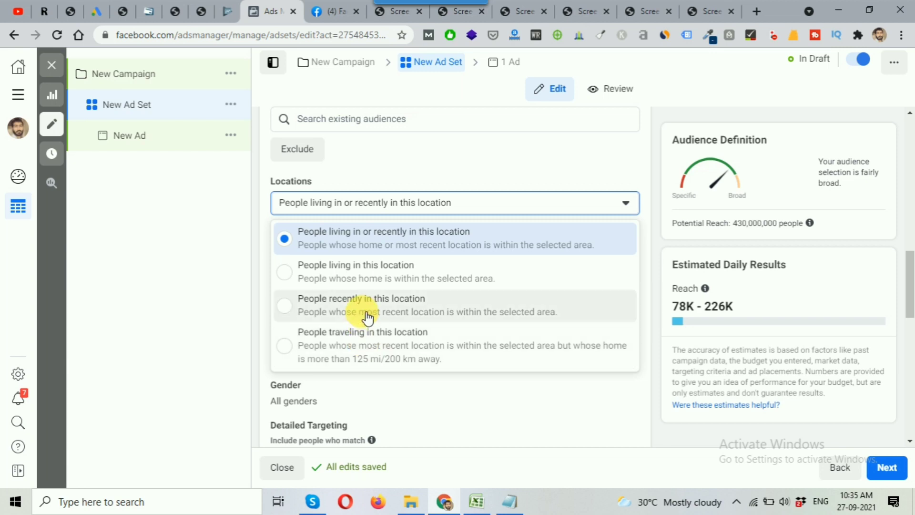
{"action": "left_click", "coordinate": [645, 216]}
Set the ad set audience's gender to Men
{"action": "scroll", "coordinate": [648, 219], "scroll_direction": "down", "scroll_amount": 1}
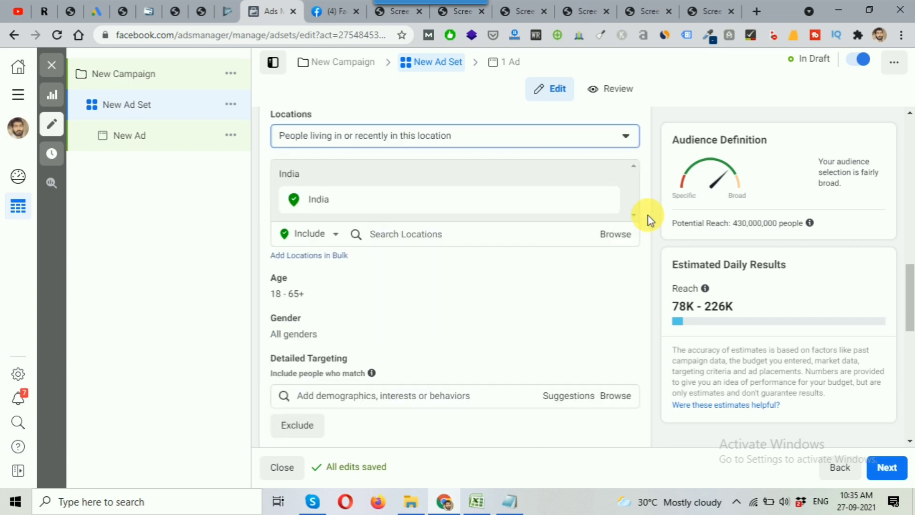
{"action": "scroll", "coordinate": [488, 275], "scroll_direction": "down", "scroll_amount": 1}
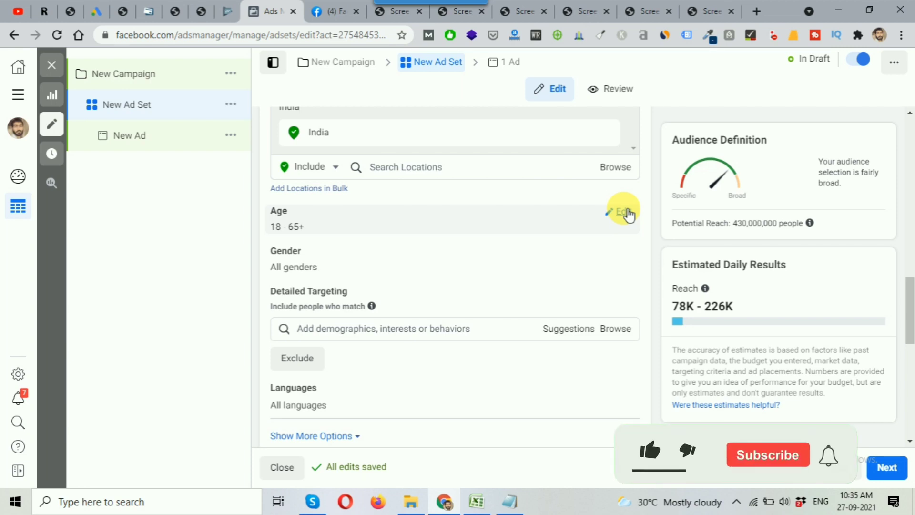
{"action": "scroll", "coordinate": [628, 215], "scroll_direction": "down", "scroll_amount": 1}
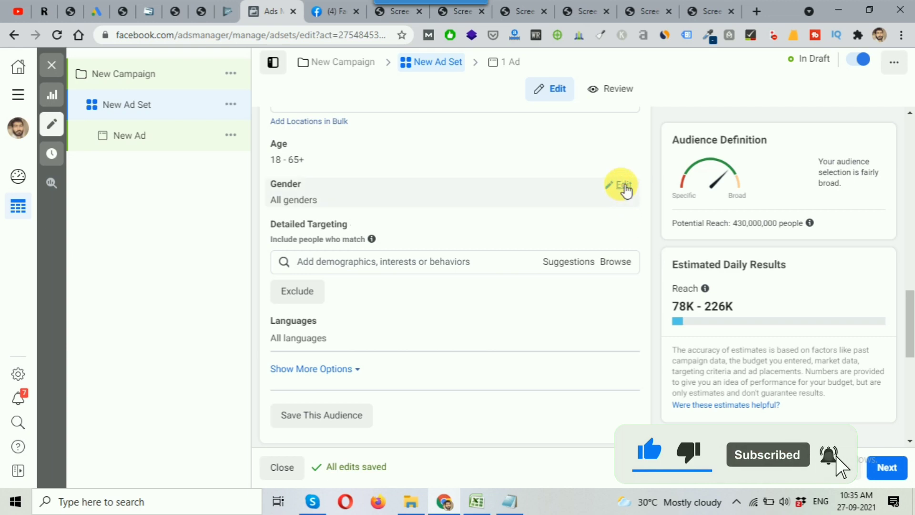
{"action": "left_click", "coordinate": [622, 189]}
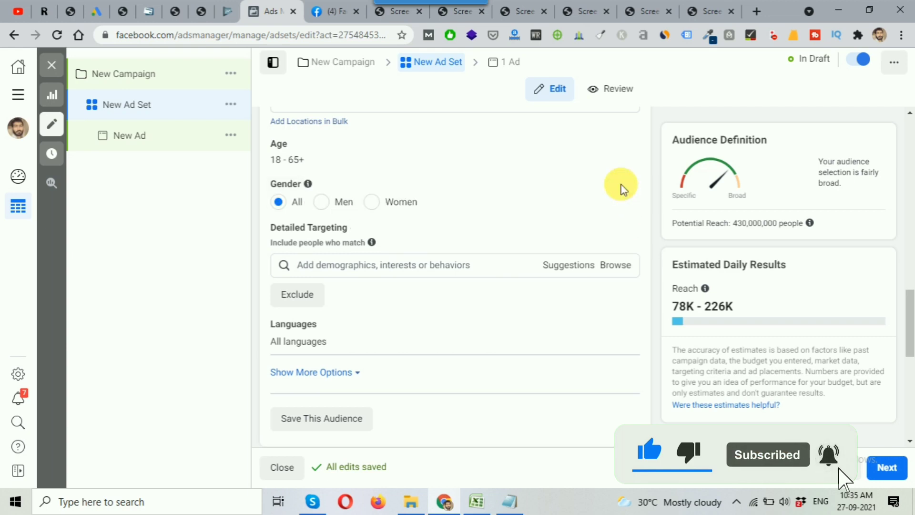
{"action": "left_click", "coordinate": [380, 207]}
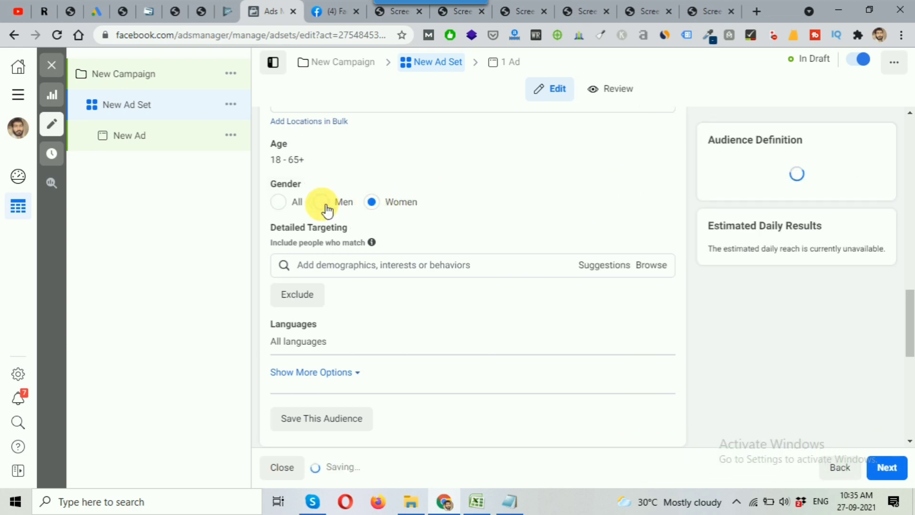
{"action": "left_click", "coordinate": [322, 202]}
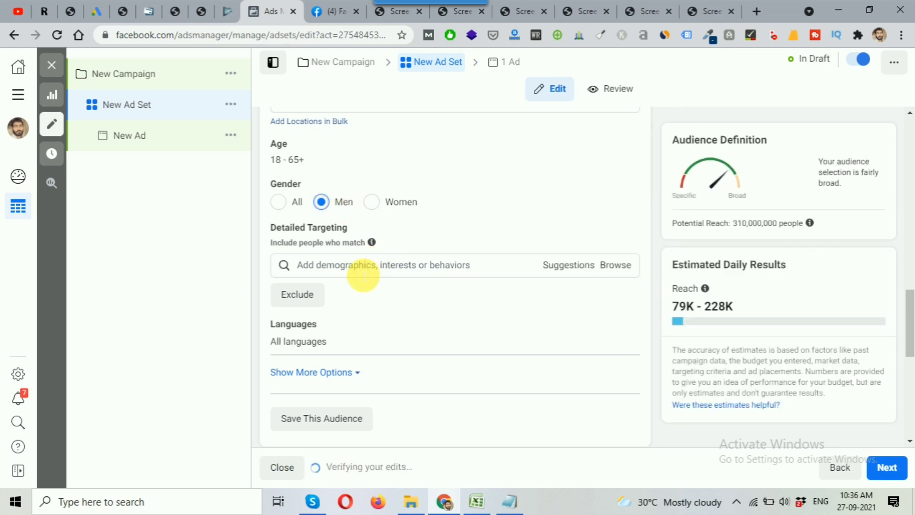
{"action": "left_click", "coordinate": [283, 204]}
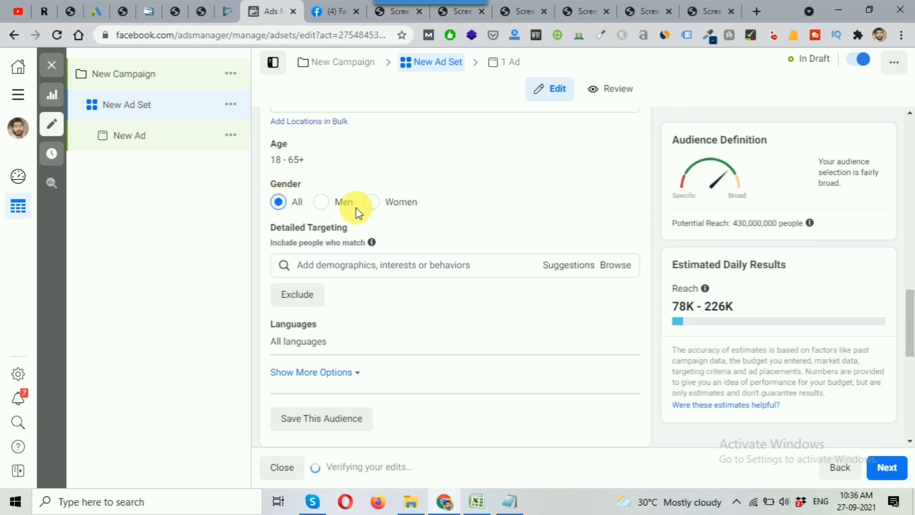
{"action": "left_click", "coordinate": [328, 205]}
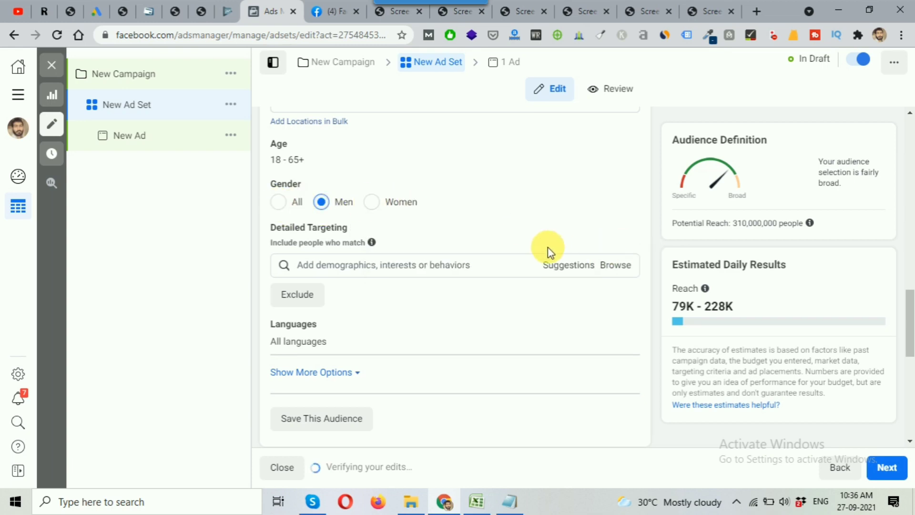
Switch to the Notepad notes and review the three main categories of detailed targeting
{"action": "scroll", "coordinate": [367, 247], "scroll_direction": "down", "scroll_amount": 1}
{"action": "left_click", "coordinate": [509, 505]}
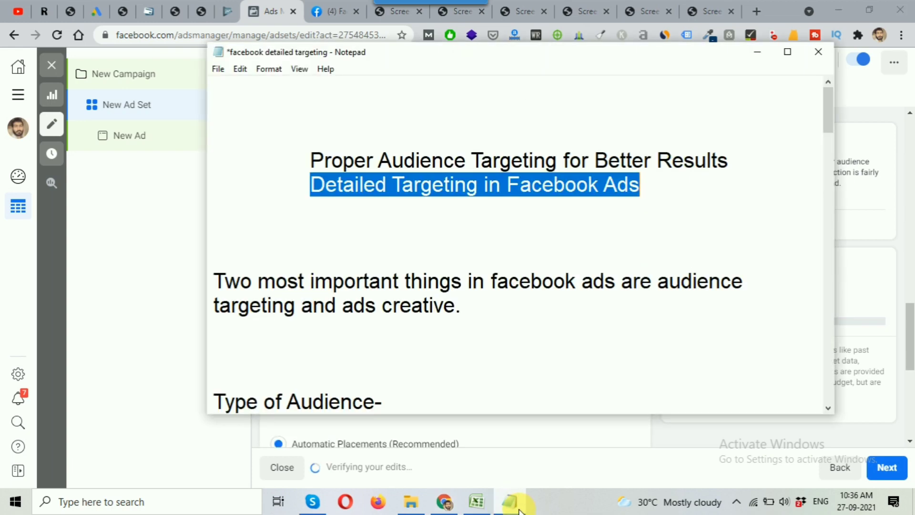
{"action": "scroll", "coordinate": [441, 327], "scroll_direction": "down", "scroll_amount": 1}
{"action": "scroll", "coordinate": [442, 327], "scroll_direction": "up", "scroll_amount": 1}
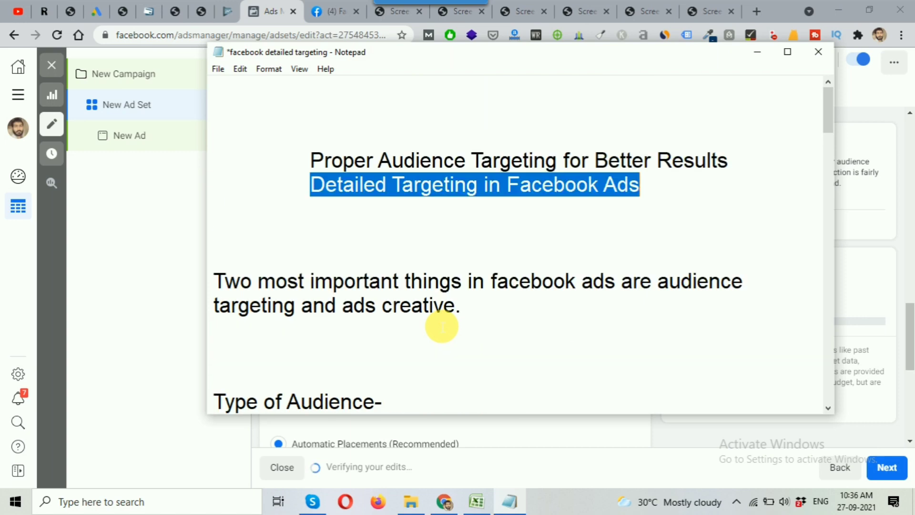
{"action": "scroll", "coordinate": [442, 327], "scroll_direction": "down", "scroll_amount": 4}
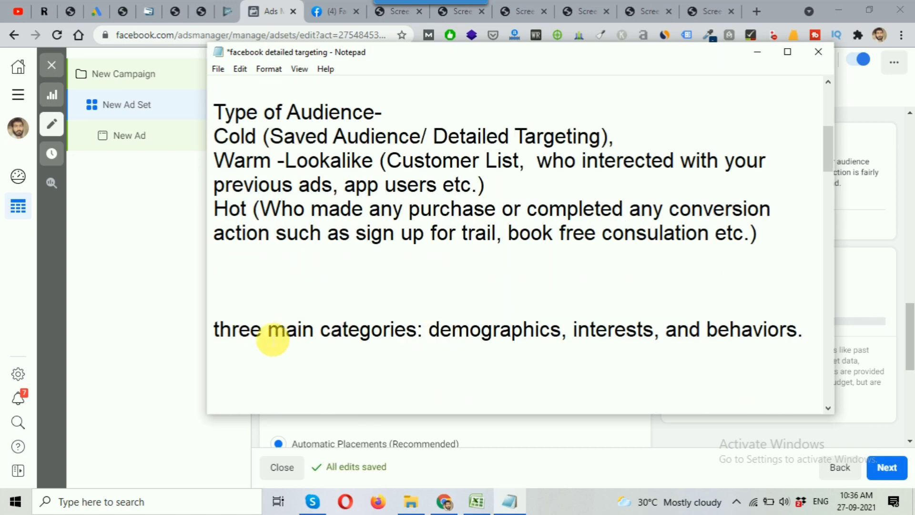
{"action": "left_click_drag", "start_coordinate": [214, 330], "coordinate": [813, 327]}
{"action": "left_click", "coordinate": [757, 53]}
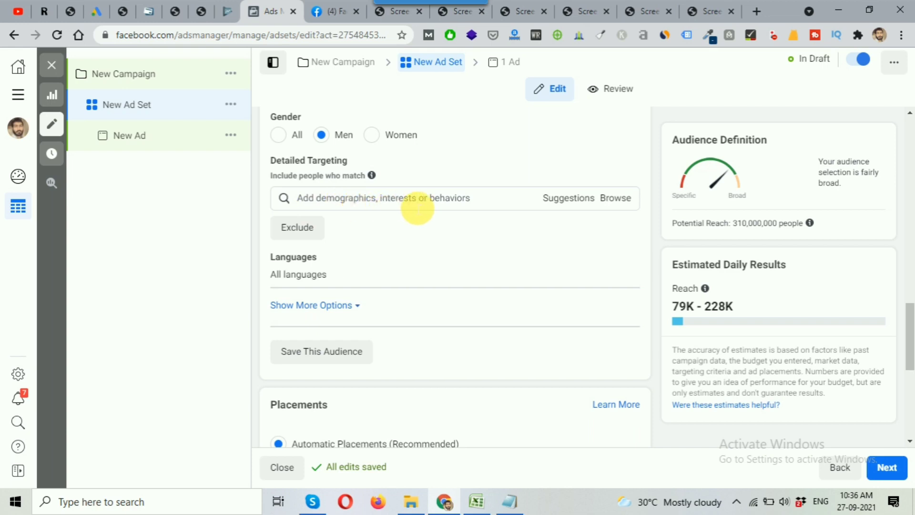
Browse the detailed targeting categories and read the descriptions of Demographics, Interests and Behaviors
{"action": "left_click", "coordinate": [609, 198]}
{"action": "mouse_move", "coordinate": [548, 229]}
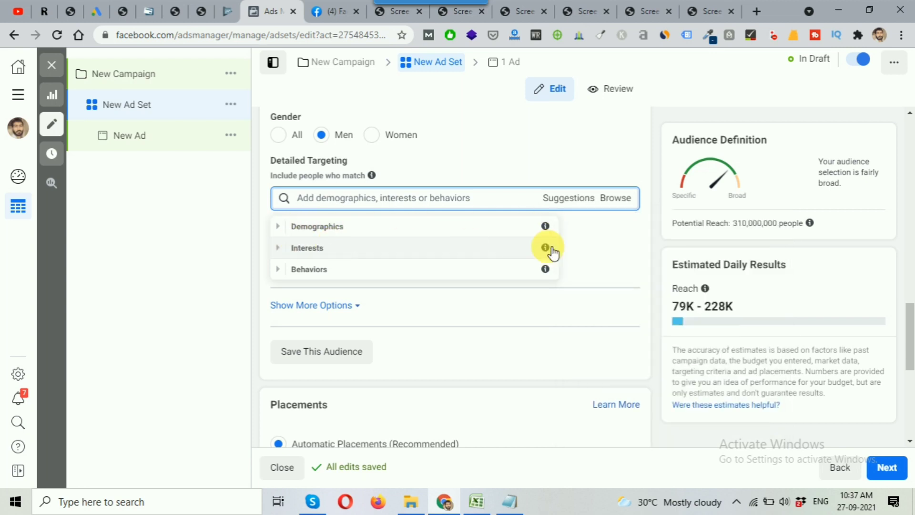
{"action": "mouse_move", "coordinate": [545, 248]}
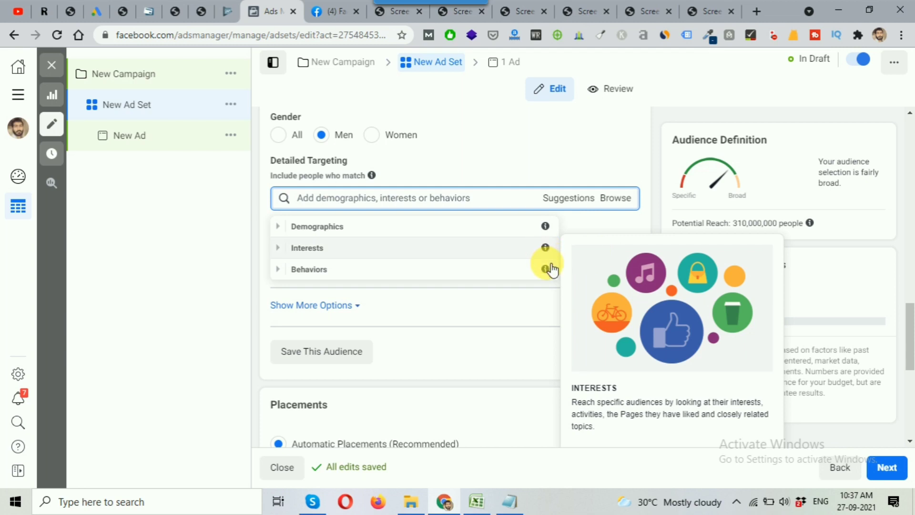
{"action": "mouse_move", "coordinate": [549, 270]}
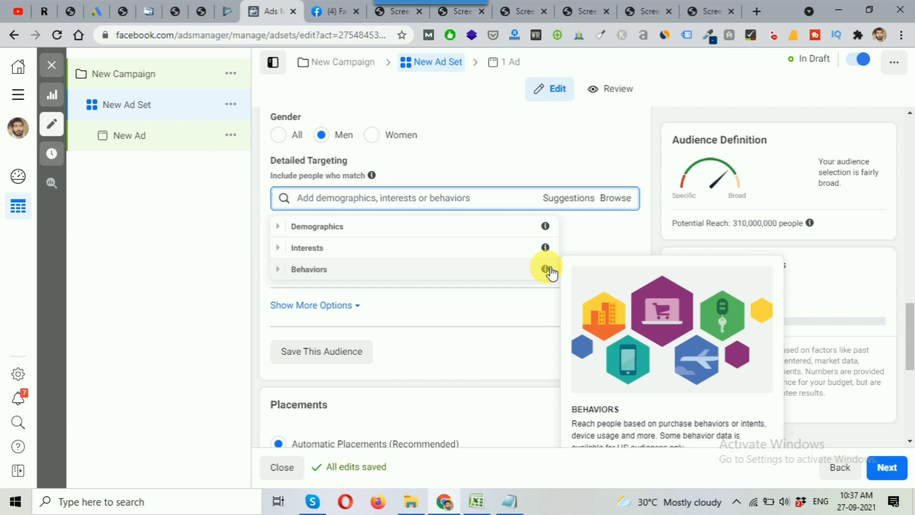
Examine the Education Level options under the Education demographics in detailed targeting, then collapse the Education group
{"action": "left_click", "coordinate": [280, 228]}
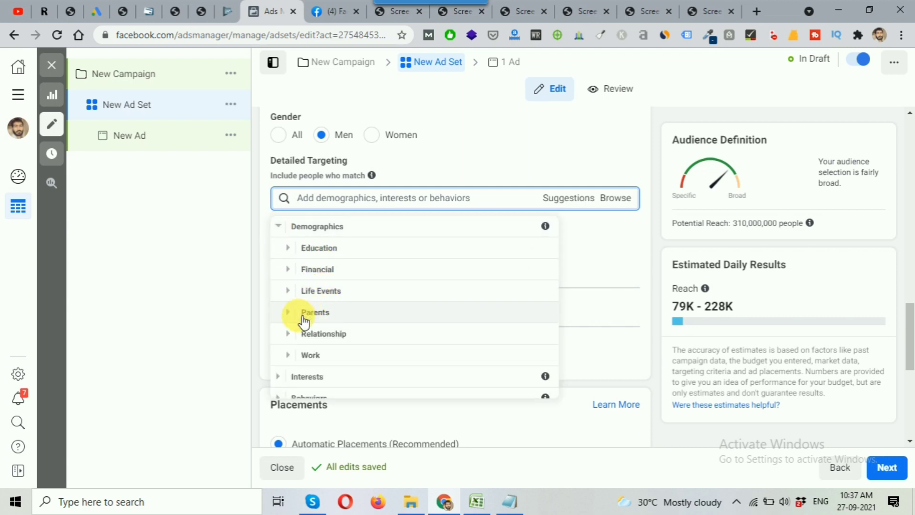
{"action": "left_click", "coordinate": [294, 248]}
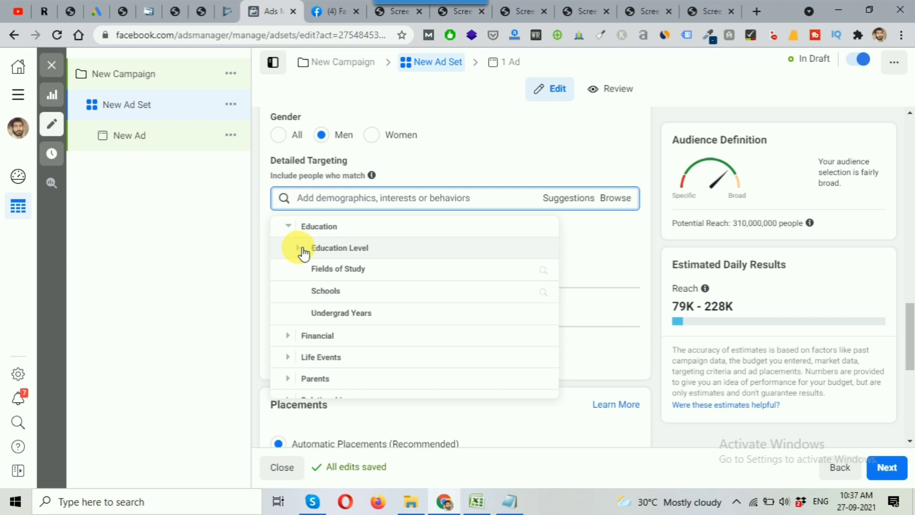
{"action": "left_click", "coordinate": [292, 260]}
{"action": "mouse_move", "coordinate": [327, 267]}
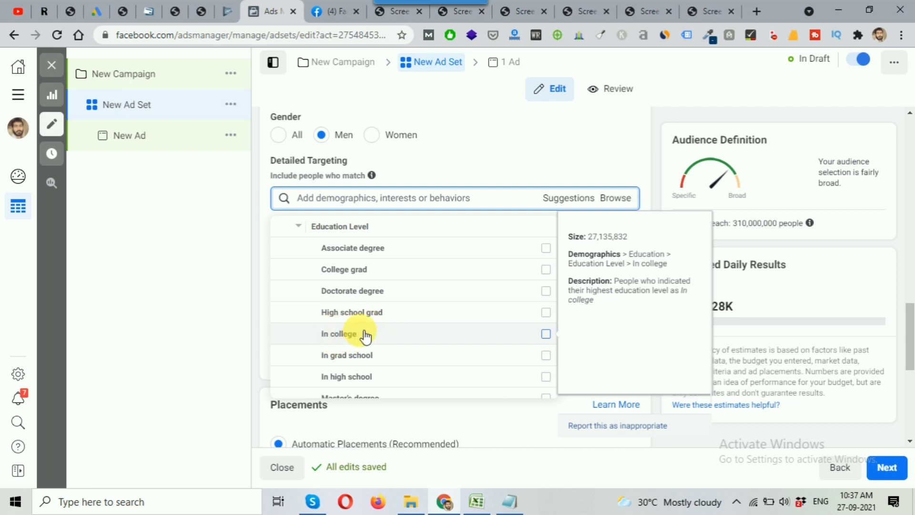
{"action": "scroll", "coordinate": [363, 333], "scroll_direction": "down", "scroll_amount": 1}
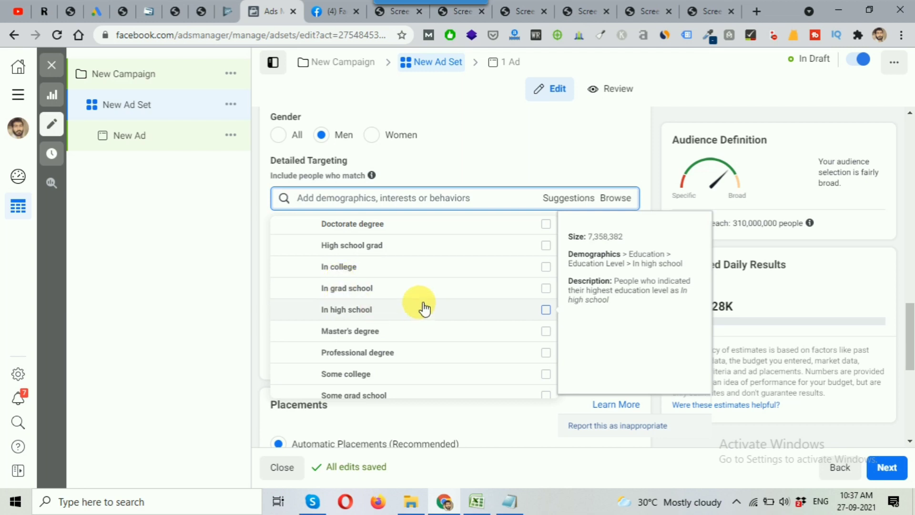
{"action": "scroll", "coordinate": [427, 310], "scroll_direction": "down", "scroll_amount": 2}
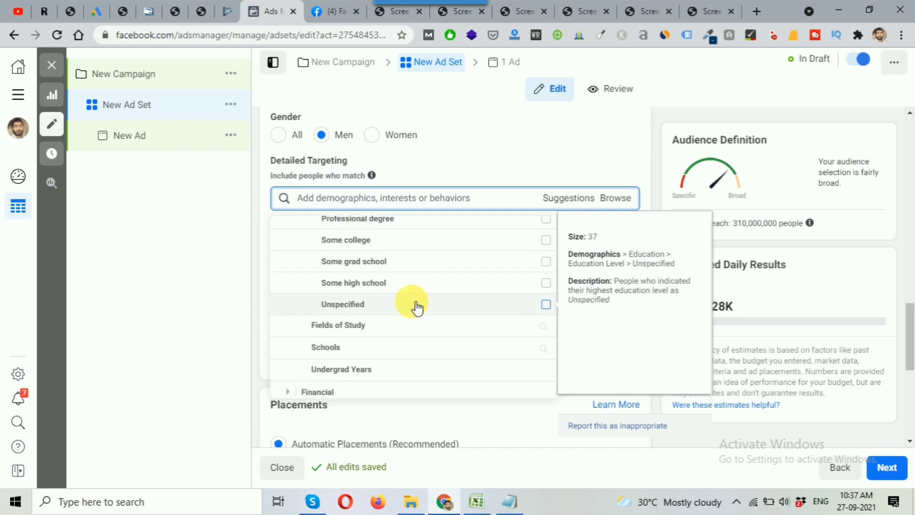
{"action": "scroll", "coordinate": [416, 307], "scroll_direction": "up", "scroll_amount": 5}
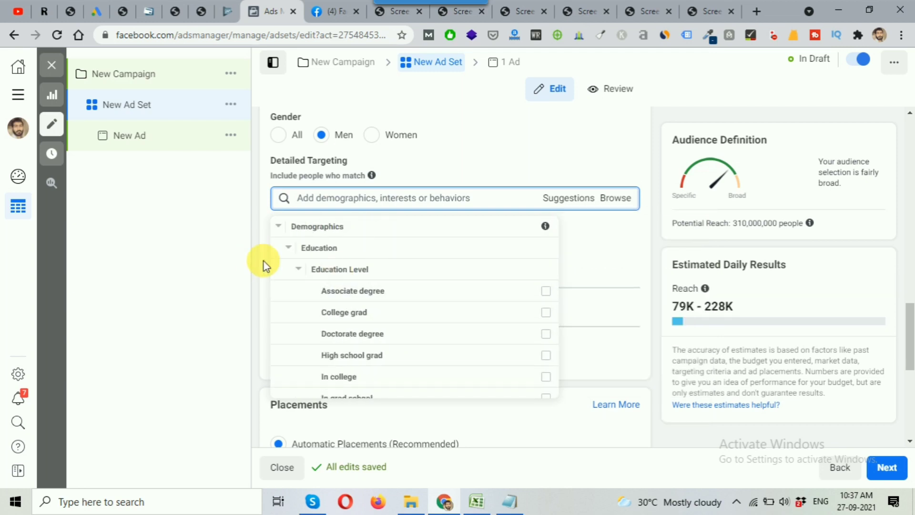
{"action": "left_click", "coordinate": [300, 270]}
{"action": "left_click", "coordinate": [290, 227]}
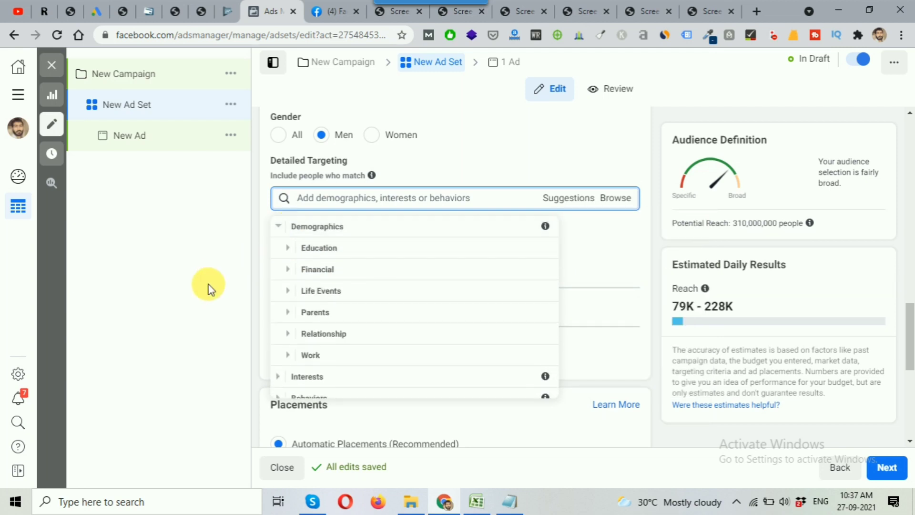
Review the household income options under Financial demographics, then collapse the Financial group
{"action": "left_click", "coordinate": [289, 266]}
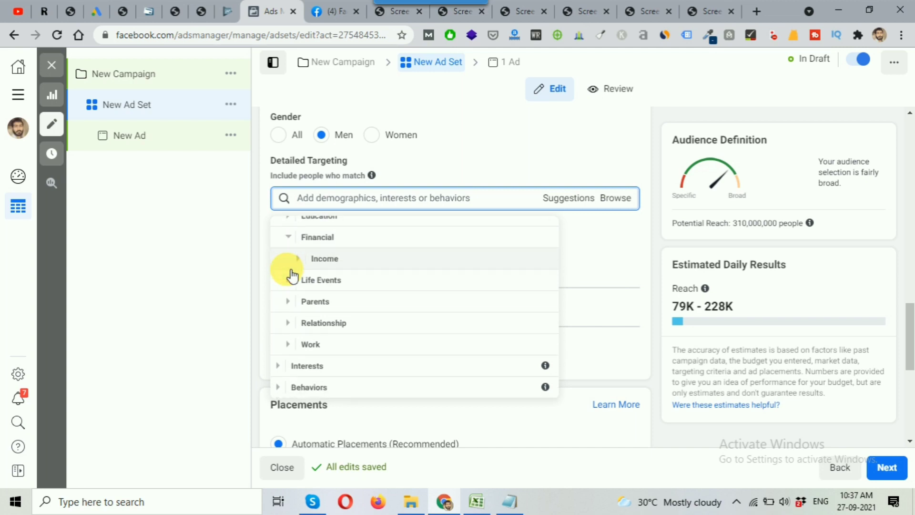
{"action": "left_click", "coordinate": [300, 262]}
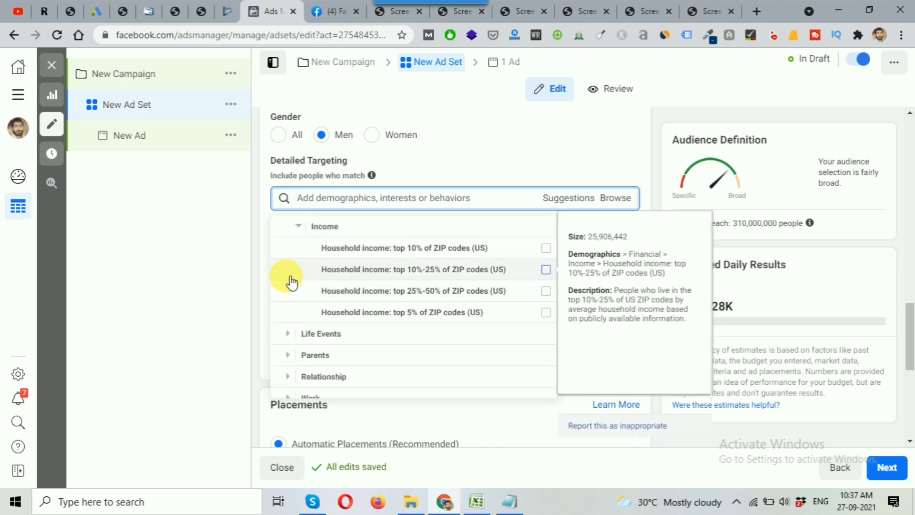
{"action": "scroll", "coordinate": [294, 310], "scroll_direction": "up", "scroll_amount": 1}
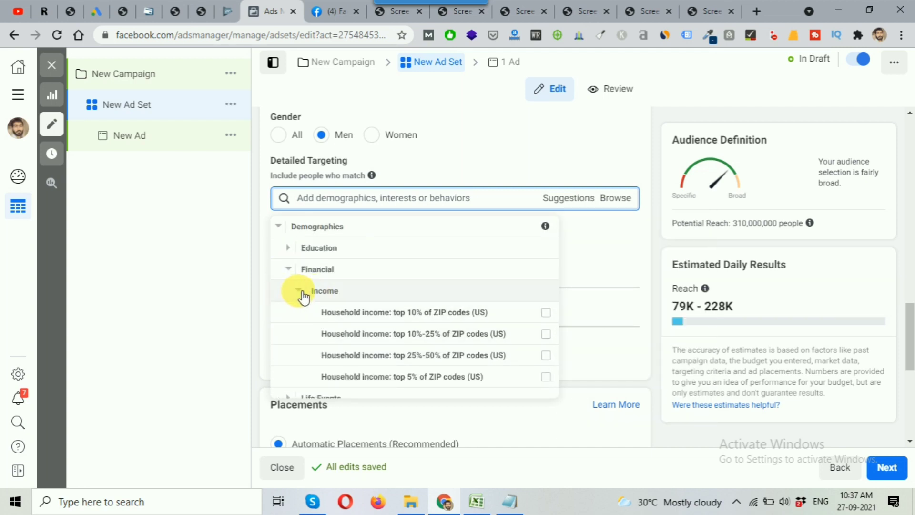
{"action": "left_click", "coordinate": [299, 290]}
{"action": "left_click", "coordinate": [288, 238]}
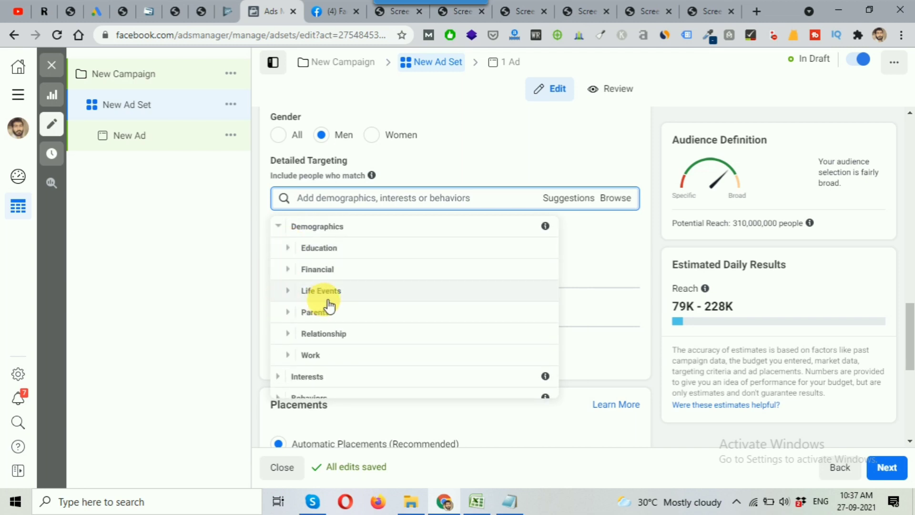
Examine the Life Events demographics, including the Anniversary options and the Away from family and Away from hometown entries
{"action": "left_click", "coordinate": [290, 292]}
{"action": "scroll", "coordinate": [294, 297], "scroll_direction": "down", "scroll_amount": 1}
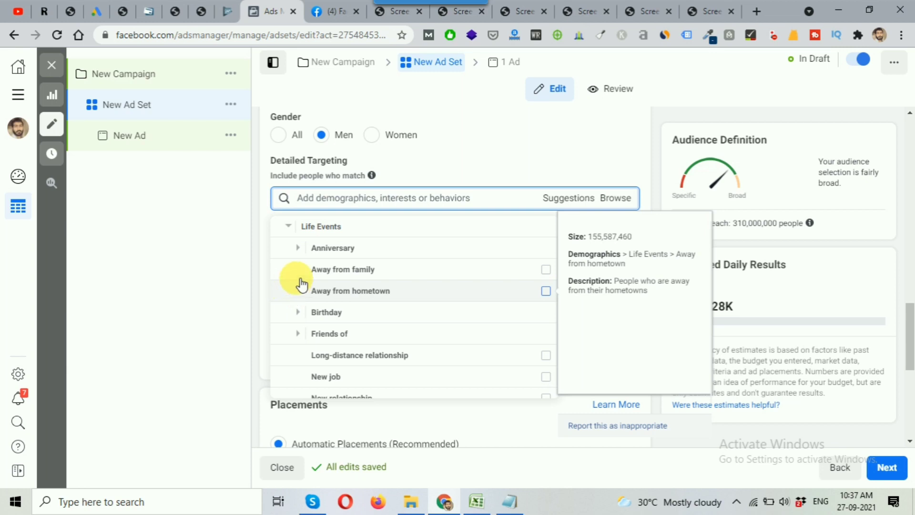
{"action": "left_click", "coordinate": [298, 249]}
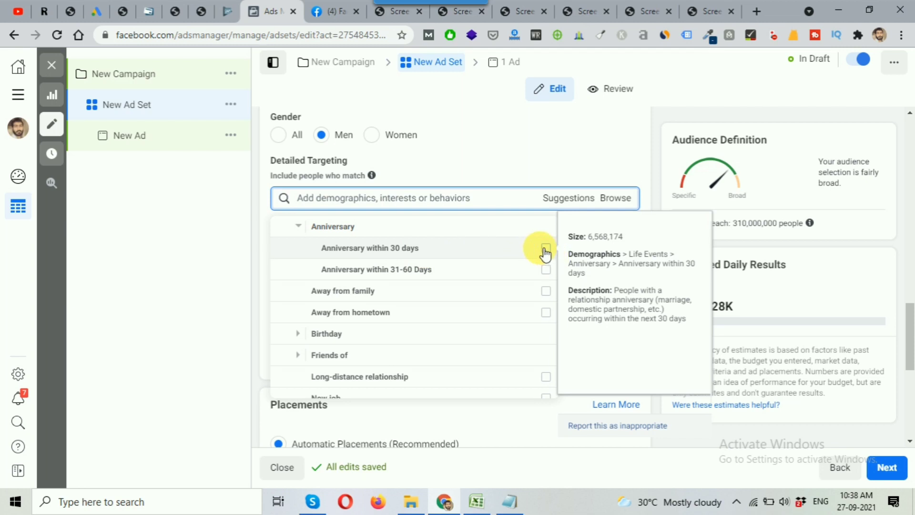
{"action": "scroll", "coordinate": [437, 158], "scroll_direction": "up", "scroll_amount": 1}
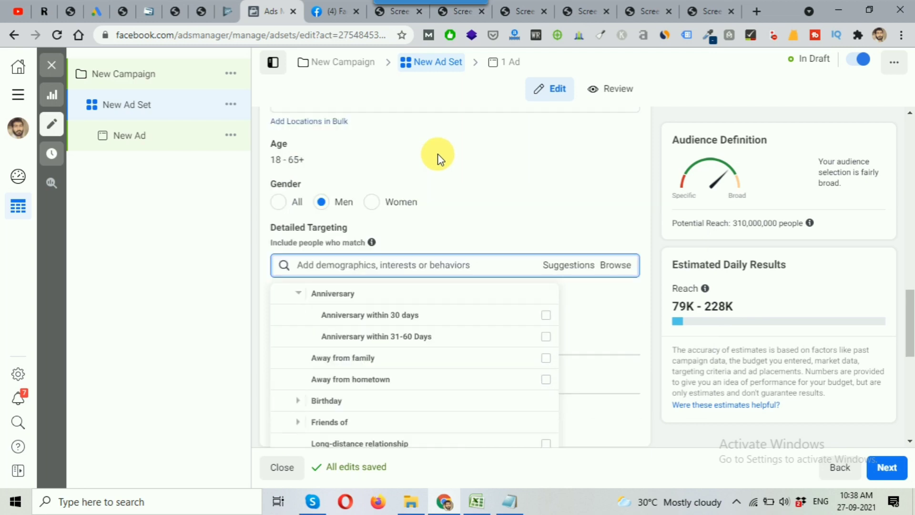
{"action": "scroll", "coordinate": [351, 167], "scroll_direction": "up", "scroll_amount": 1}
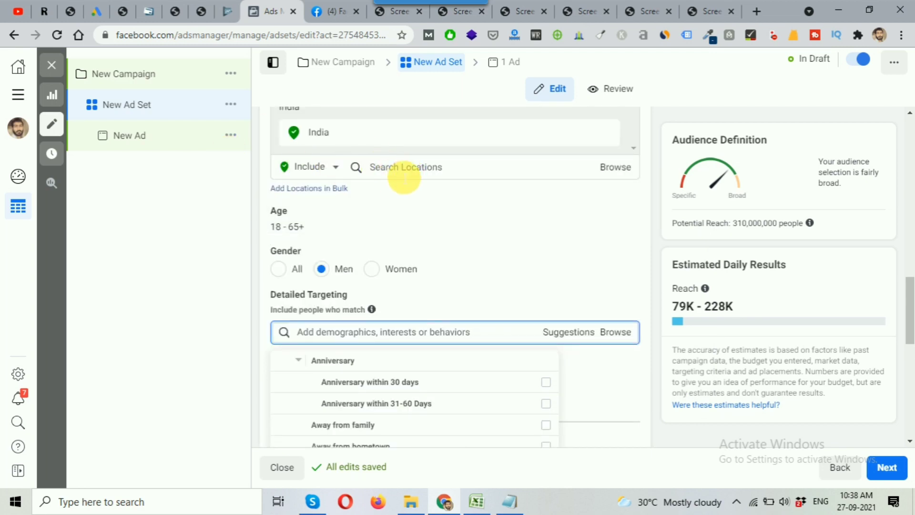
{"action": "scroll", "coordinate": [374, 187], "scroll_direction": "down", "scroll_amount": 2}
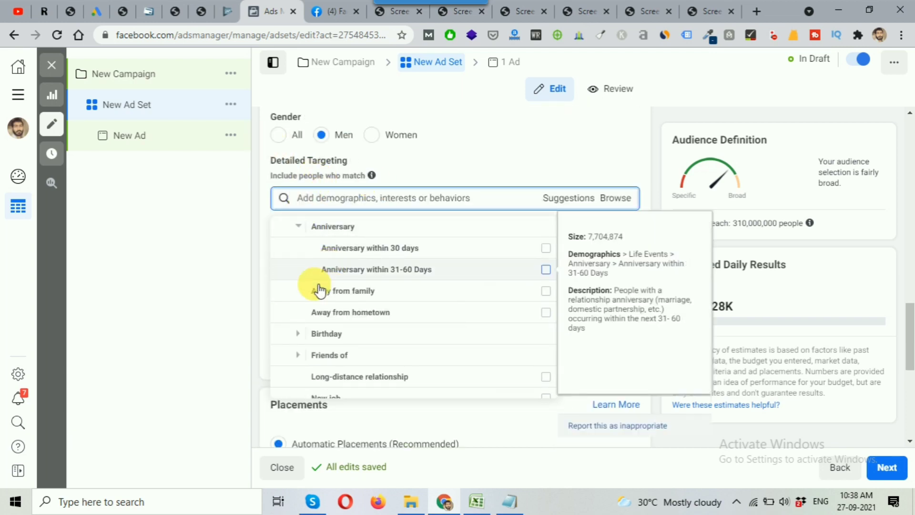
{"action": "left_click", "coordinate": [300, 228]}
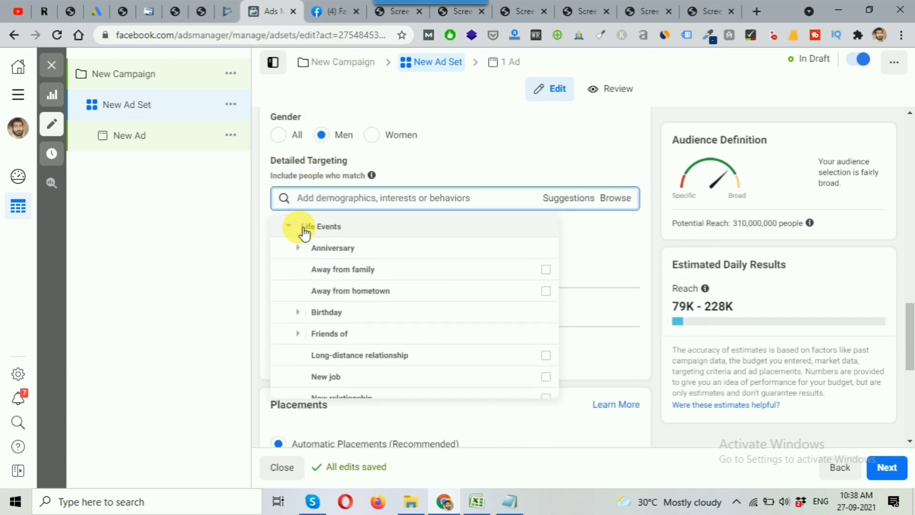
{"action": "mouse_move", "coordinate": [357, 272]}
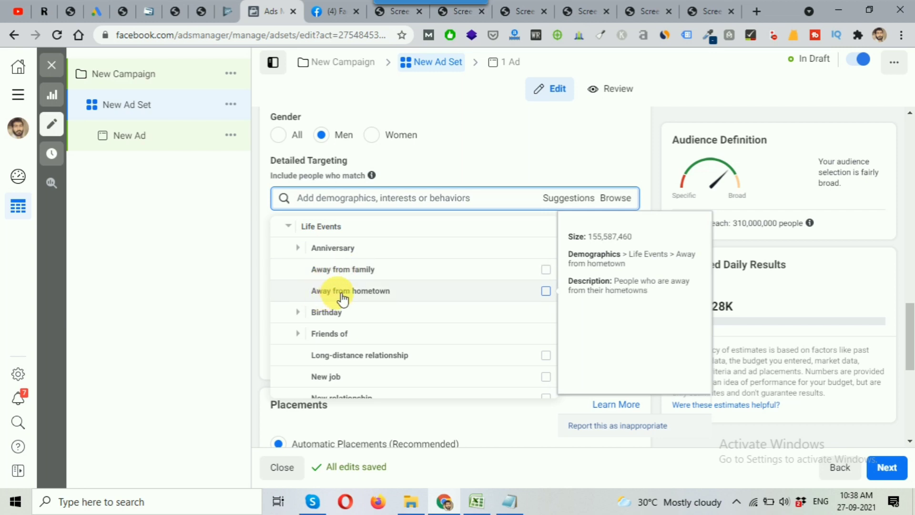
{"action": "scroll", "coordinate": [342, 298], "scroll_direction": "down", "scroll_amount": 1}
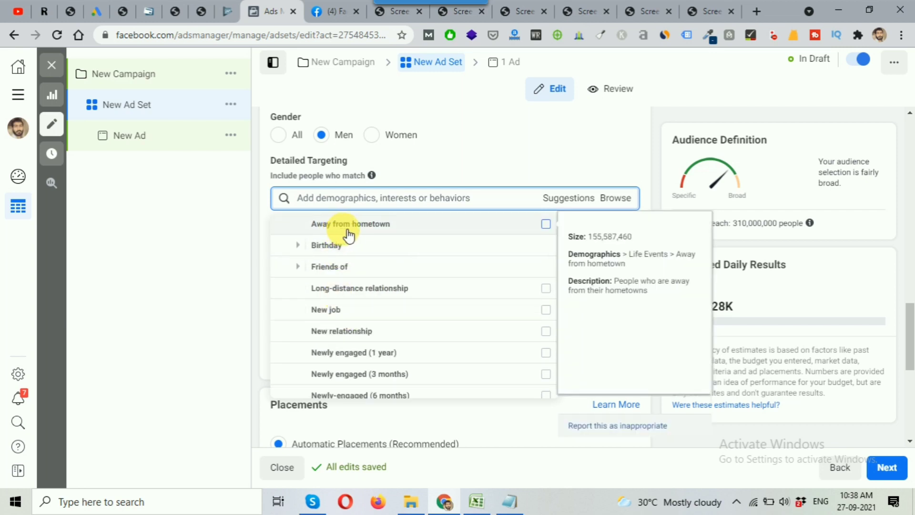
Review the Birthday options under Life Events, covering Birthday Month and the description of Upcoming birthday
{"action": "left_click", "coordinate": [298, 245]}
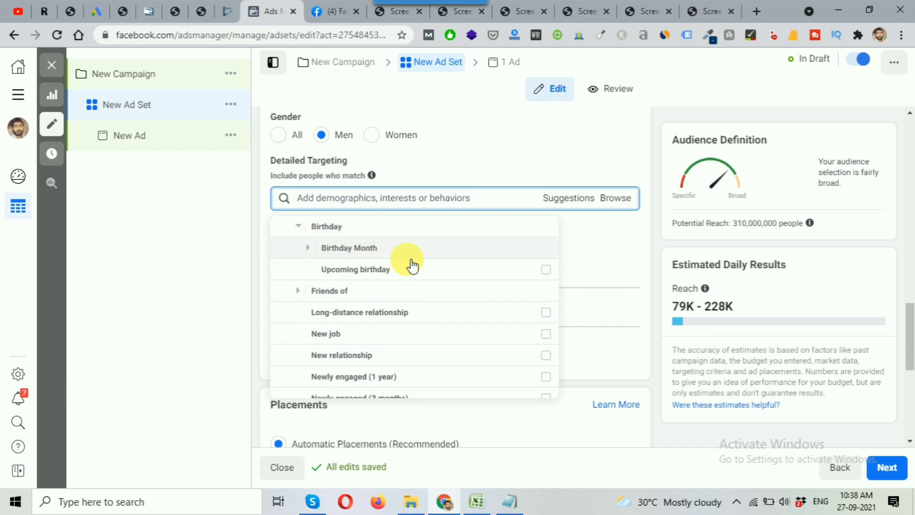
{"action": "left_click", "coordinate": [307, 248]}
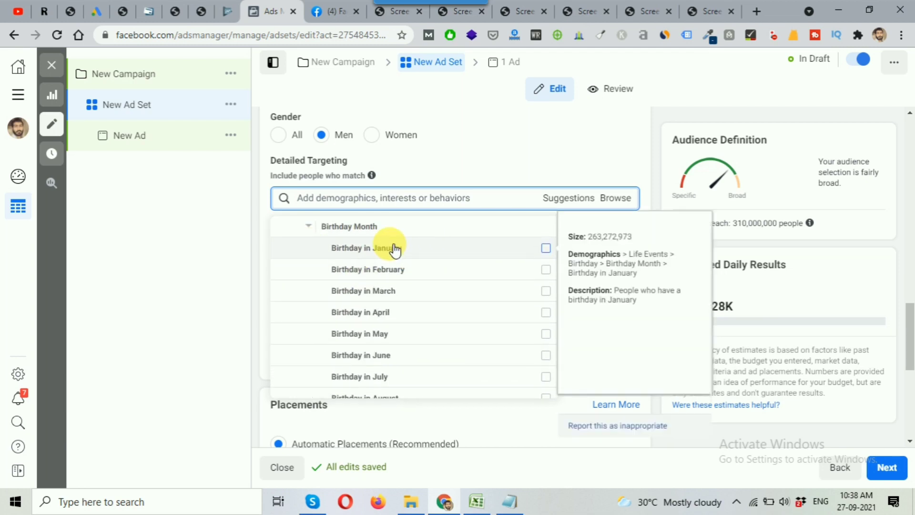
{"action": "left_click", "coordinate": [310, 229]}
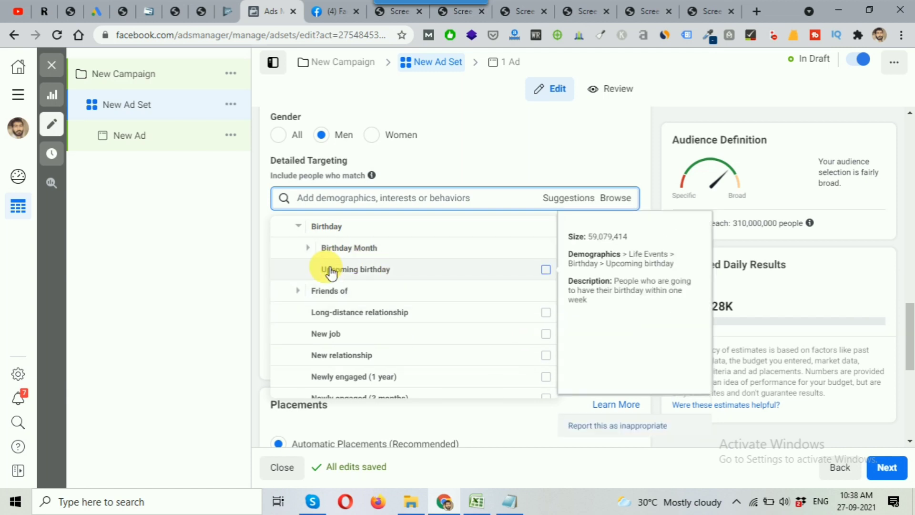
{"action": "left_click_drag", "start_coordinate": [613, 282], "coordinate": [624, 299]}
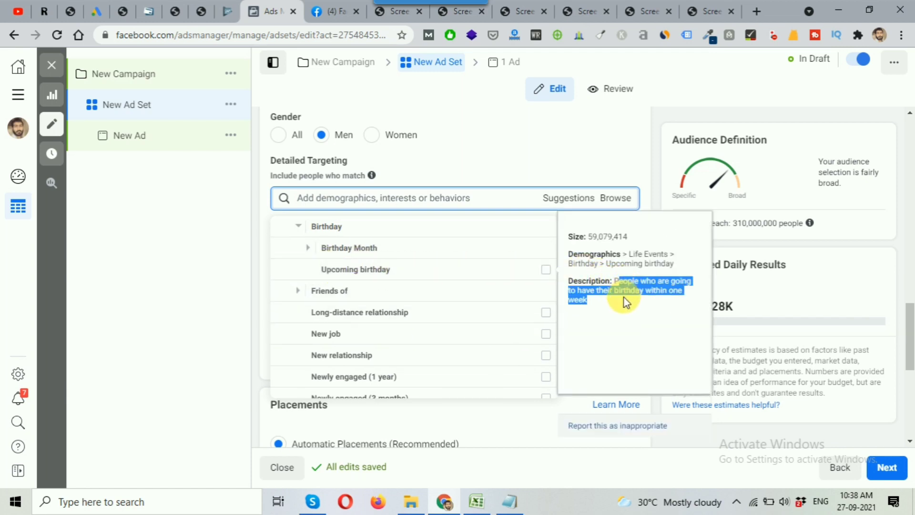
Try adding Friends of Men with a Birthday in 0-7 days to the detailed targeting, then remove it again
{"action": "left_click", "coordinate": [301, 292]}
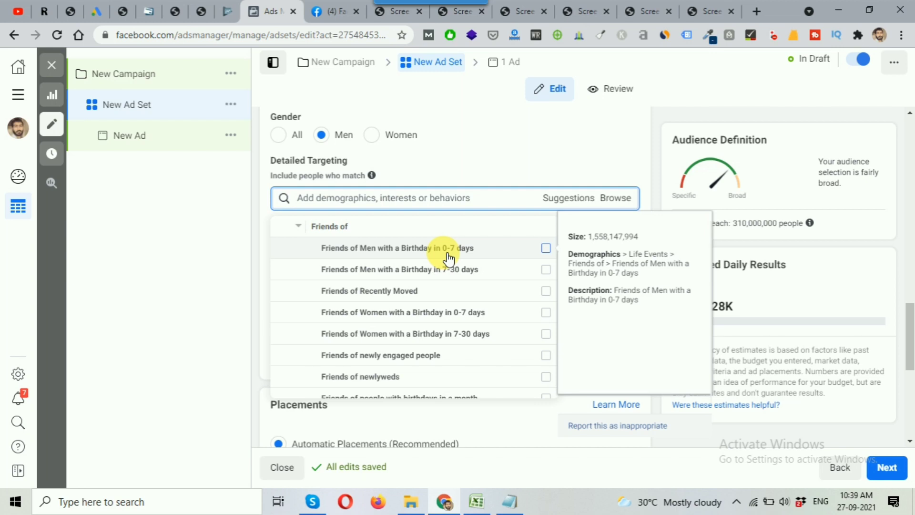
{"action": "left_click", "coordinate": [547, 250]}
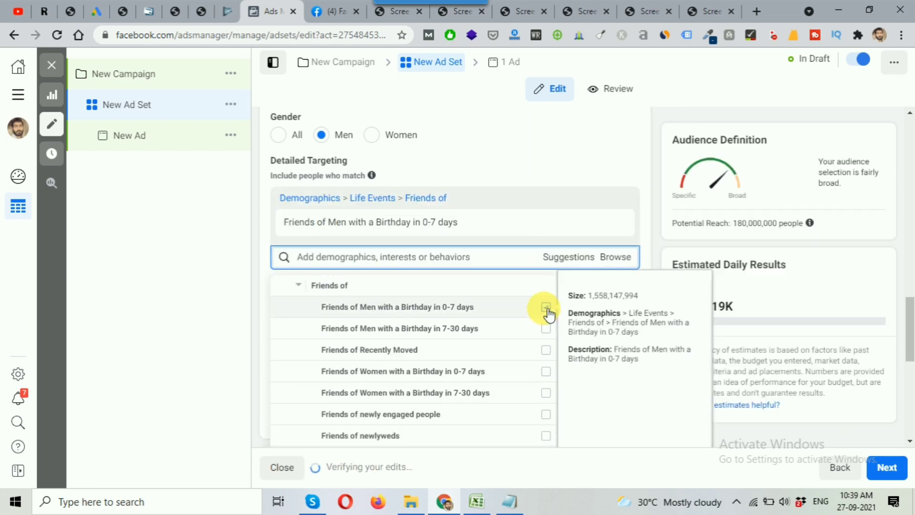
{"action": "scroll", "coordinate": [424, 179], "scroll_direction": "up", "scroll_amount": 4}
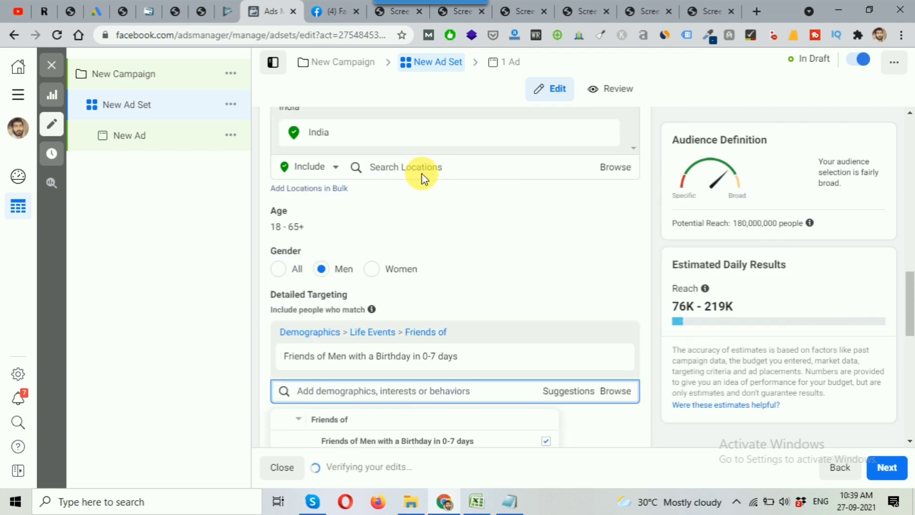
{"action": "scroll", "coordinate": [428, 231], "scroll_direction": "down", "scroll_amount": 1}
{"action": "scroll", "coordinate": [428, 231], "scroll_direction": "down", "scroll_amount": 1}
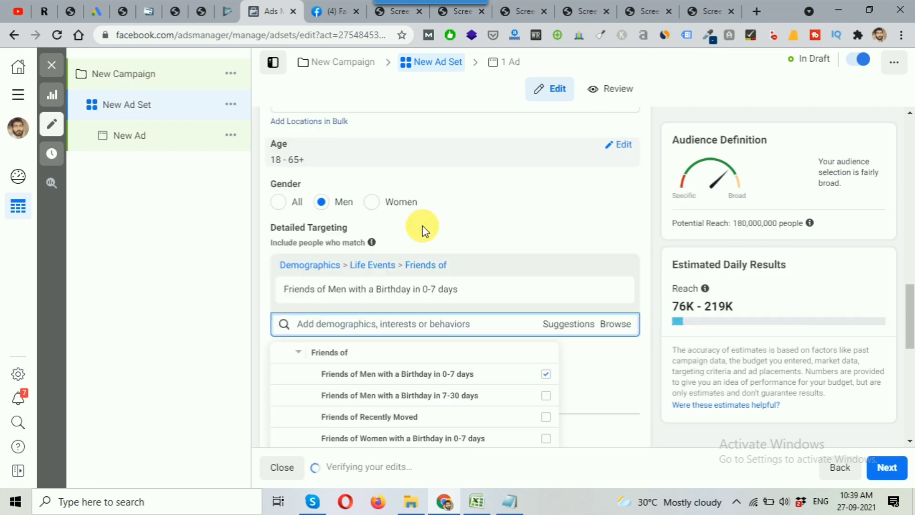
{"action": "scroll", "coordinate": [495, 264], "scroll_direction": "down", "scroll_amount": 1}
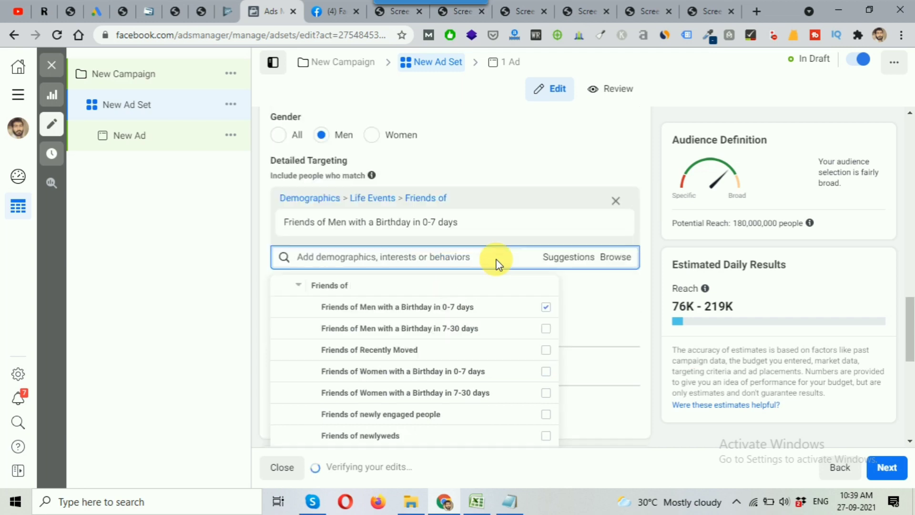
{"action": "mouse_move", "coordinate": [458, 308]}
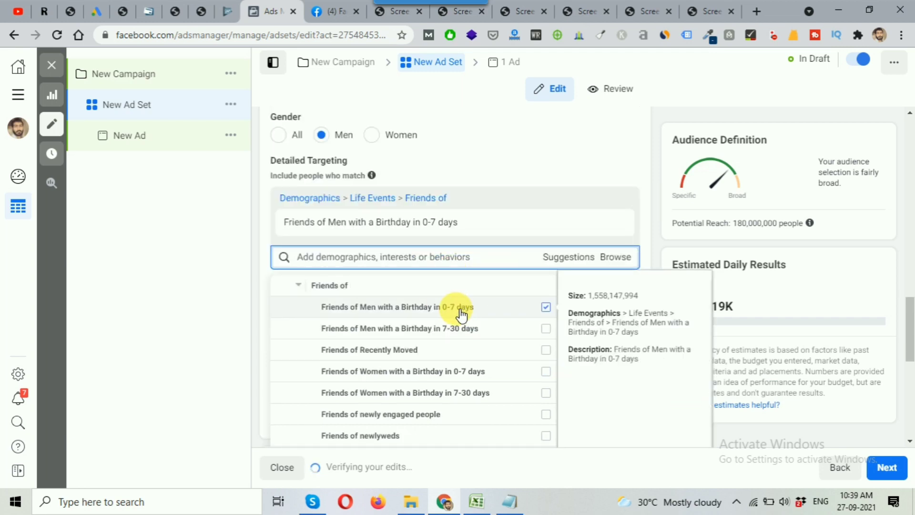
{"action": "left_click", "coordinate": [546, 307]}
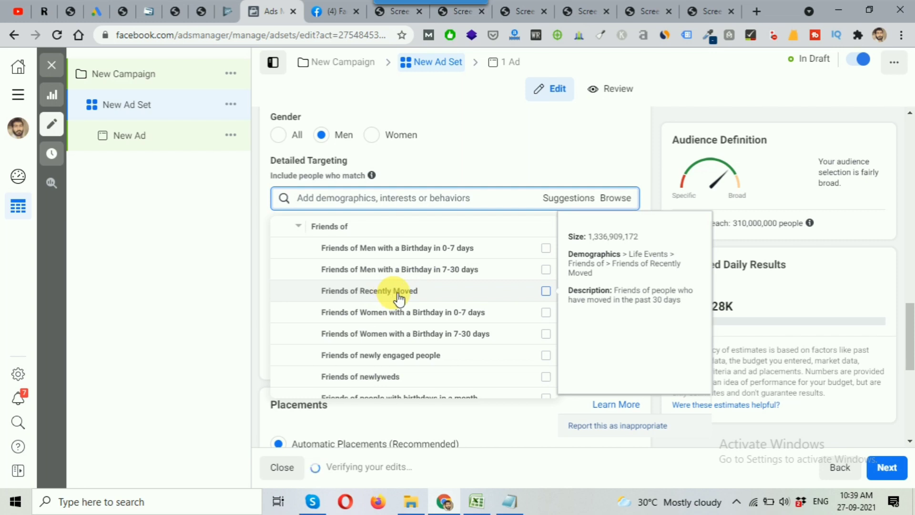
Browse the remaining Friends of options and the rest of the Life Events list down to Recently moved
{"action": "scroll", "coordinate": [398, 298], "scroll_direction": "down", "scroll_amount": 2}
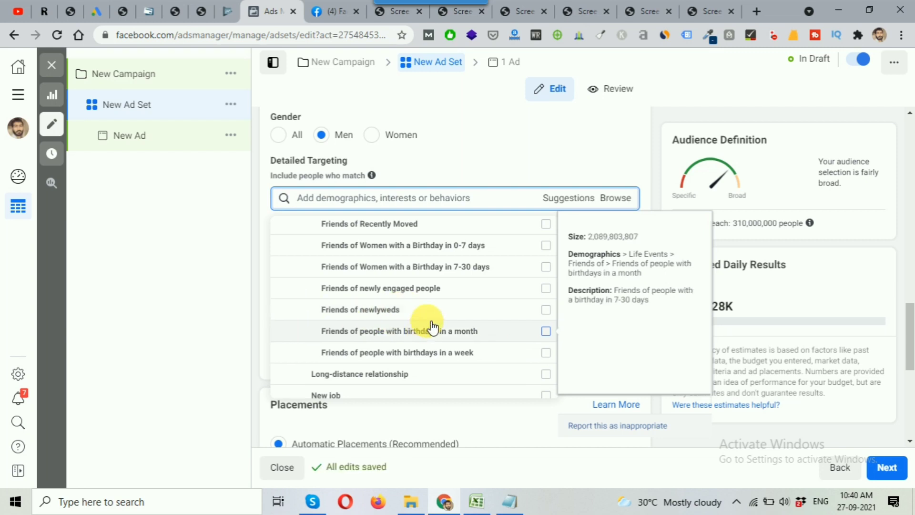
{"action": "scroll", "coordinate": [422, 324], "scroll_direction": "down", "scroll_amount": 2}
{"action": "scroll", "coordinate": [403, 320], "scroll_direction": "down", "scroll_amount": 5}
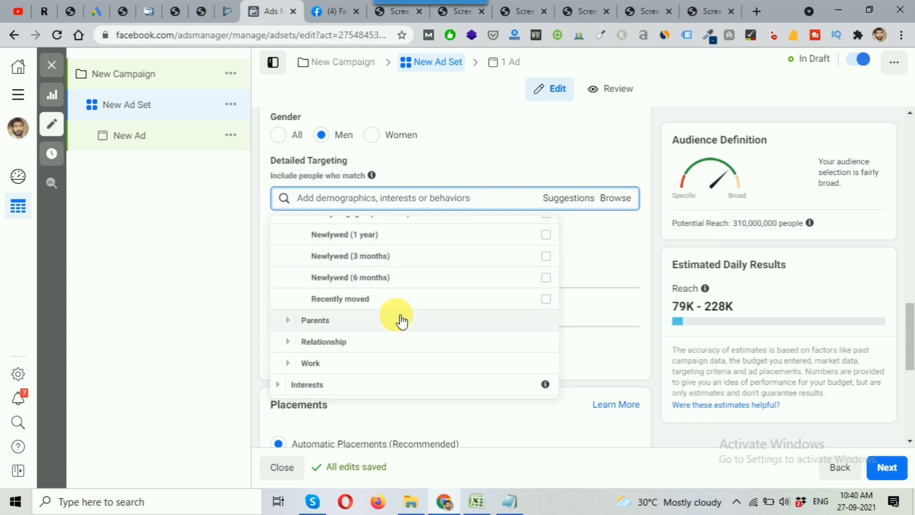
{"action": "scroll", "coordinate": [401, 319], "scroll_direction": "down", "scroll_amount": 1}
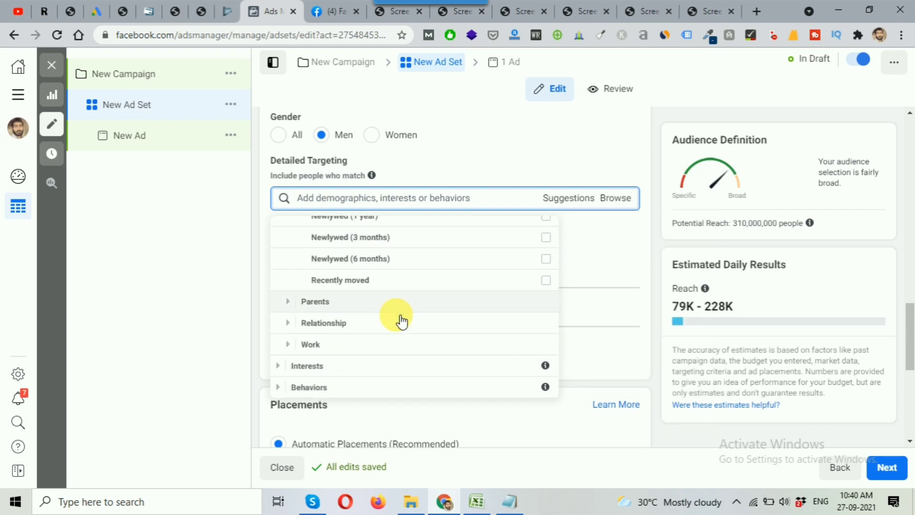
Look at the subcategories of Parents and Relationship in the Demographics targeting list
{"action": "left_click", "coordinate": [296, 303]}
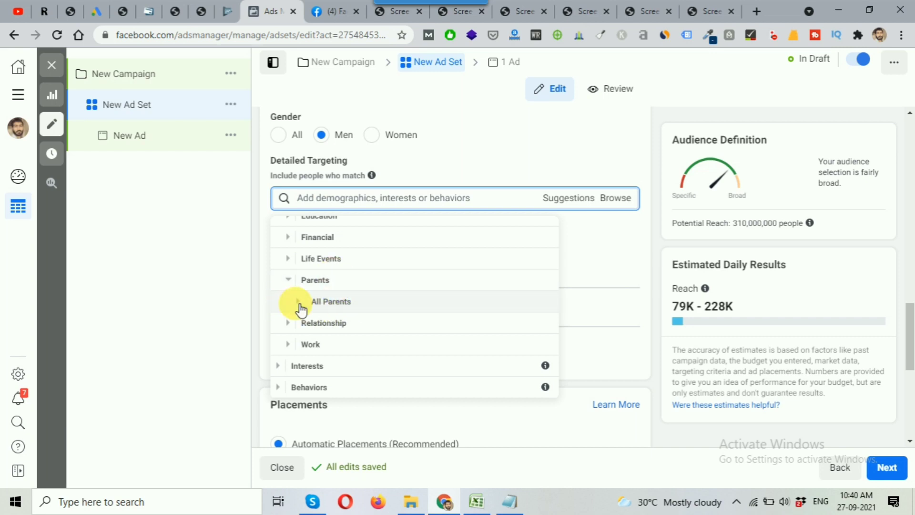
{"action": "left_click", "coordinate": [289, 323]}
{"action": "scroll", "coordinate": [282, 320], "scroll_direction": "down", "scroll_amount": 1}
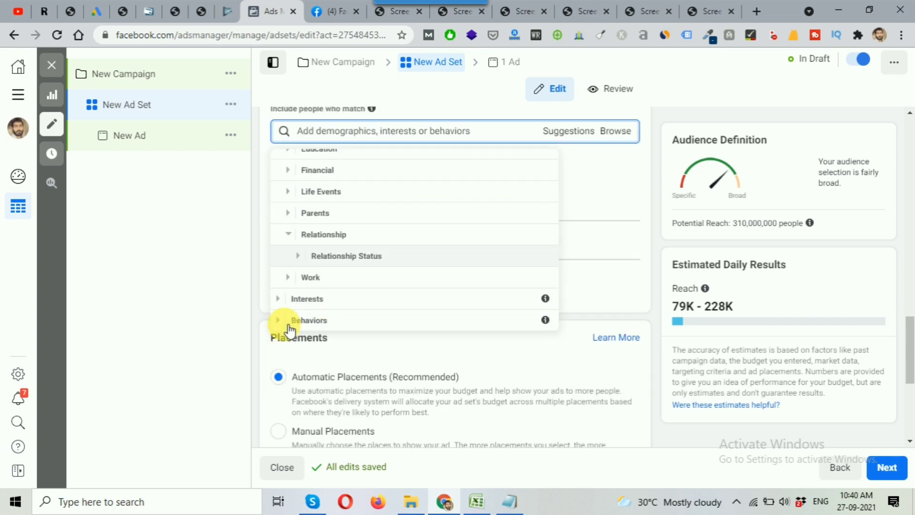
Review the Work demographics, going through the Industries list from Administrative Services down to Veterans (US) and Job Titles
{"action": "left_click", "coordinate": [291, 280]}
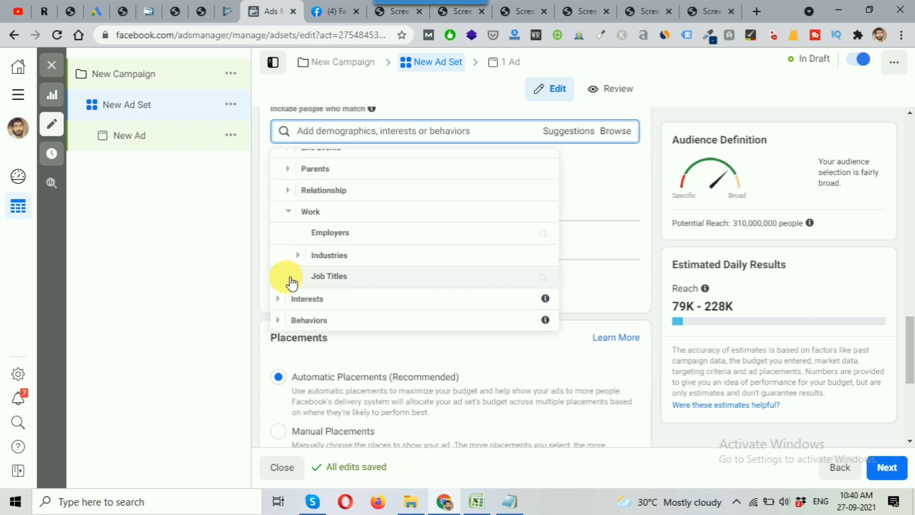
{"action": "left_click", "coordinate": [301, 256]}
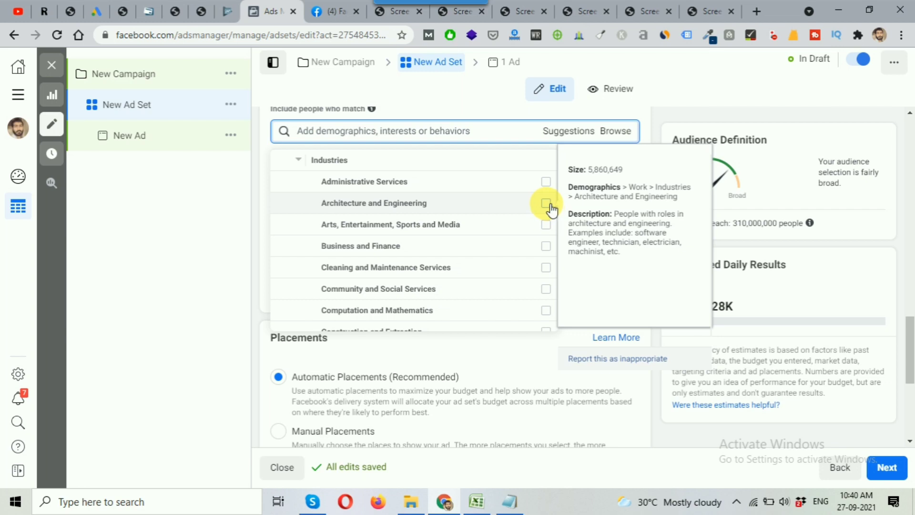
{"action": "scroll", "coordinate": [466, 241], "scroll_direction": "down", "scroll_amount": 3}
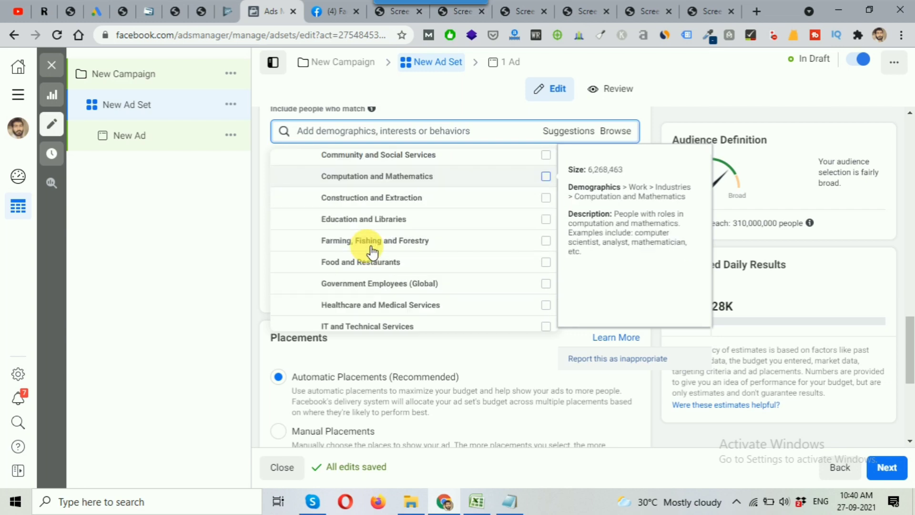
{"action": "scroll", "coordinate": [373, 251], "scroll_direction": "down", "scroll_amount": 3}
{"action": "scroll", "coordinate": [367, 245], "scroll_direction": "up", "scroll_amount": 2}
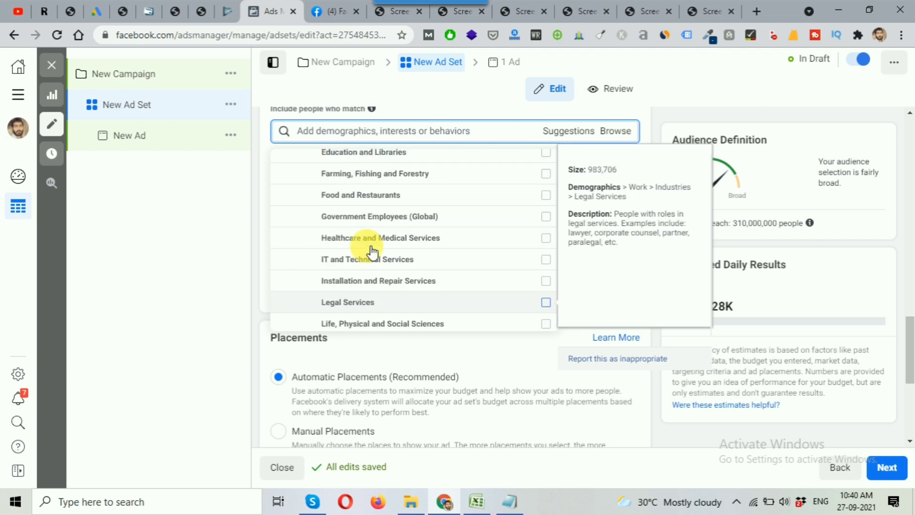
{"action": "scroll", "coordinate": [371, 247], "scroll_direction": "down", "scroll_amount": 5}
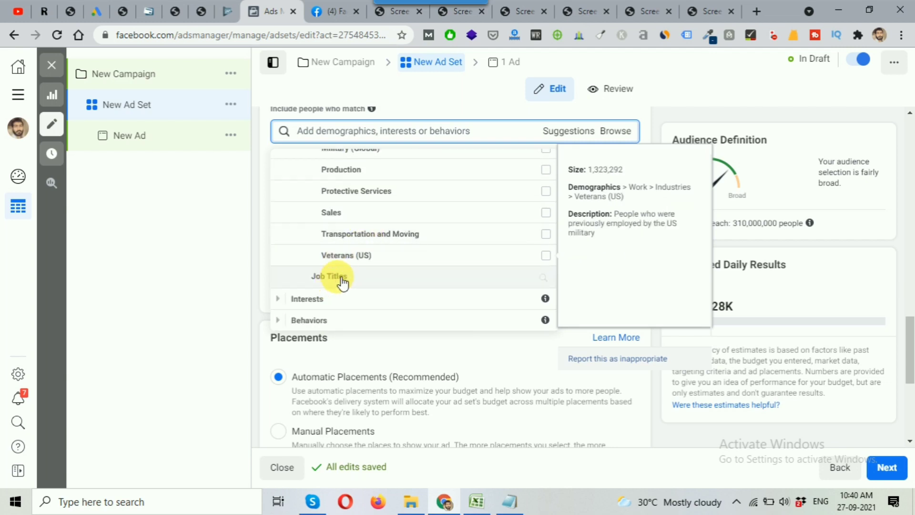
Open the Interests categories and examine the Live events options under Entertainment, including the description of Music festivals
{"action": "left_click", "coordinate": [281, 300]}
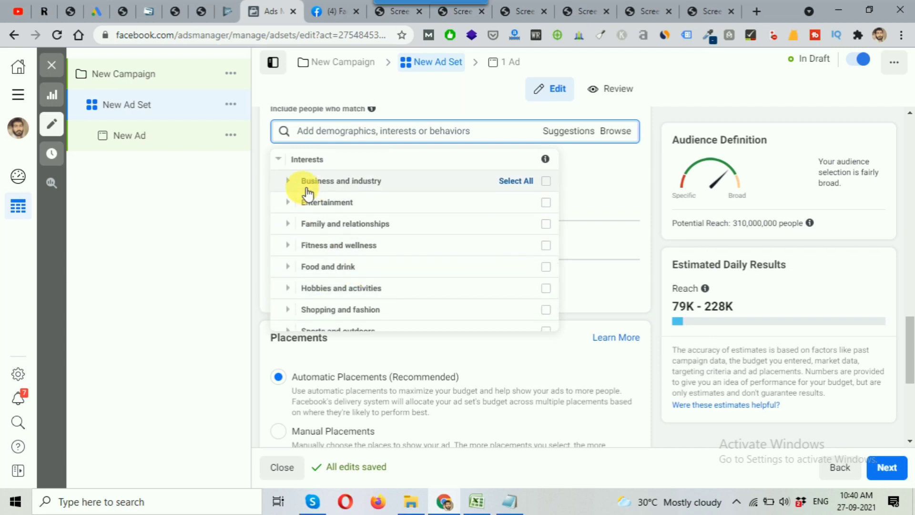
{"action": "left_click", "coordinate": [281, 161]}
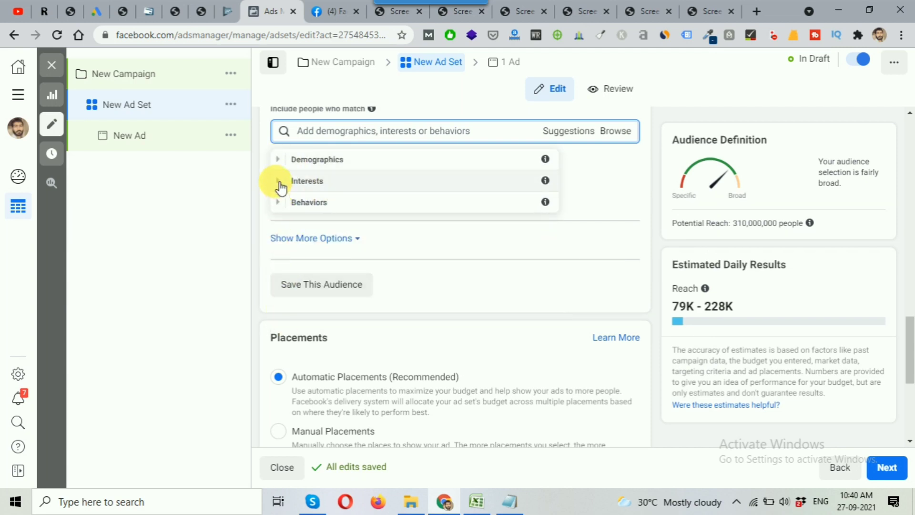
{"action": "left_click", "coordinate": [281, 183]}
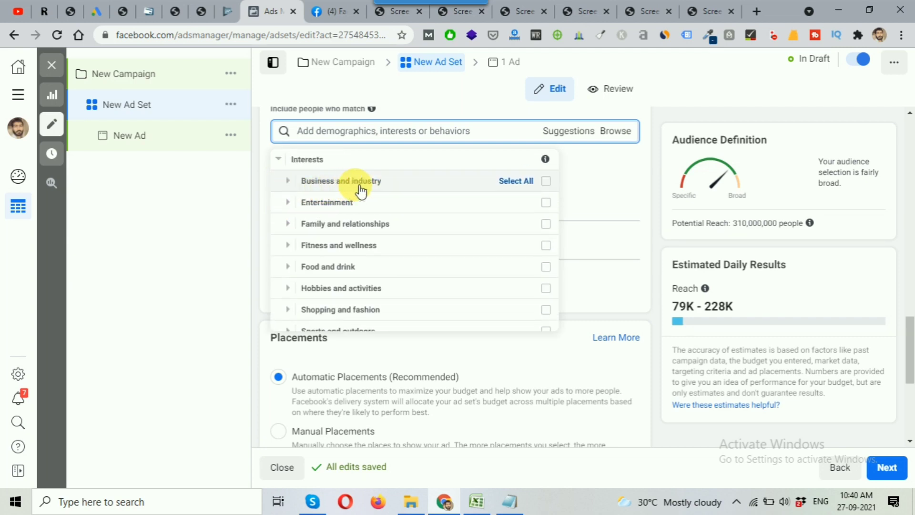
{"action": "left_click", "coordinate": [291, 204]}
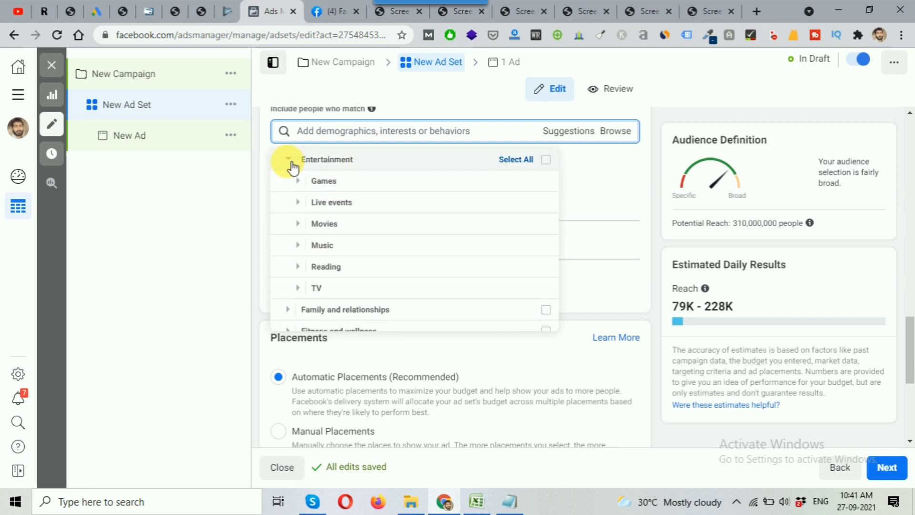
{"action": "left_click", "coordinate": [303, 204]}
{"action": "scroll", "coordinate": [310, 224], "scroll_direction": "down", "scroll_amount": 1}
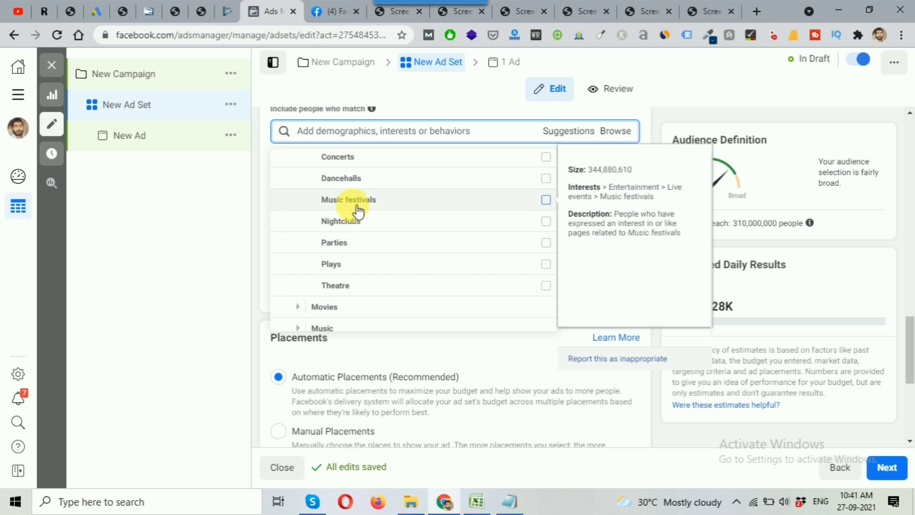
{"action": "scroll", "coordinate": [315, 248], "scroll_direction": "up", "scroll_amount": 2}
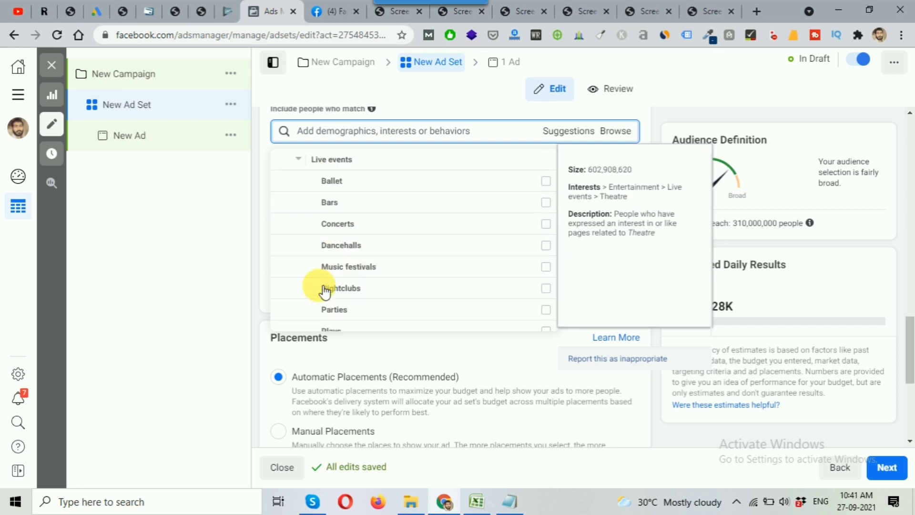
{"action": "left_click", "coordinate": [301, 164]}
Examine the Reading interests under Entertainment, including the description of E-books, and collapse the list again
{"action": "scroll", "coordinate": [327, 265], "scroll_direction": "down", "scroll_amount": 2}
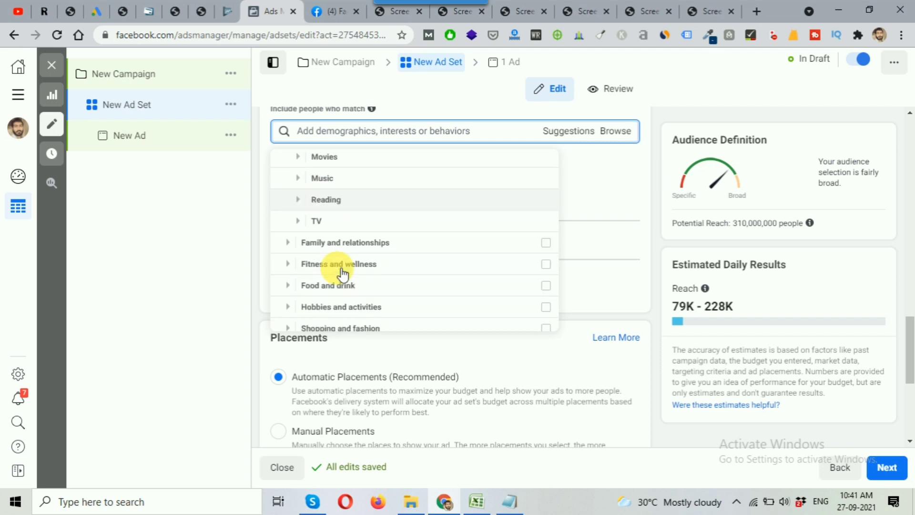
{"action": "scroll", "coordinate": [312, 248], "scroll_direction": "up", "scroll_amount": 2}
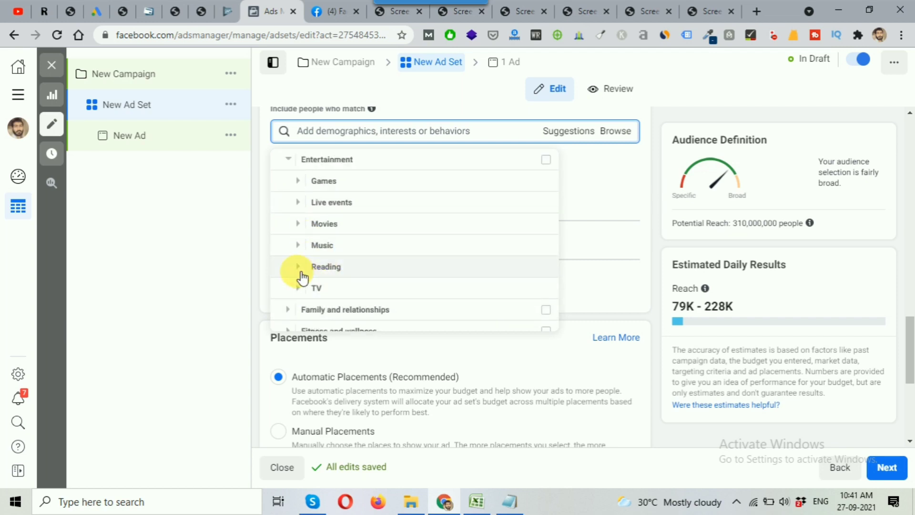
{"action": "left_click", "coordinate": [303, 269]}
{"action": "scroll", "coordinate": [308, 256], "scroll_direction": "down", "scroll_amount": 1}
{"action": "scroll", "coordinate": [341, 285], "scroll_direction": "down", "scroll_amount": 1}
{"action": "scroll", "coordinate": [342, 285], "scroll_direction": "up", "scroll_amount": 2}
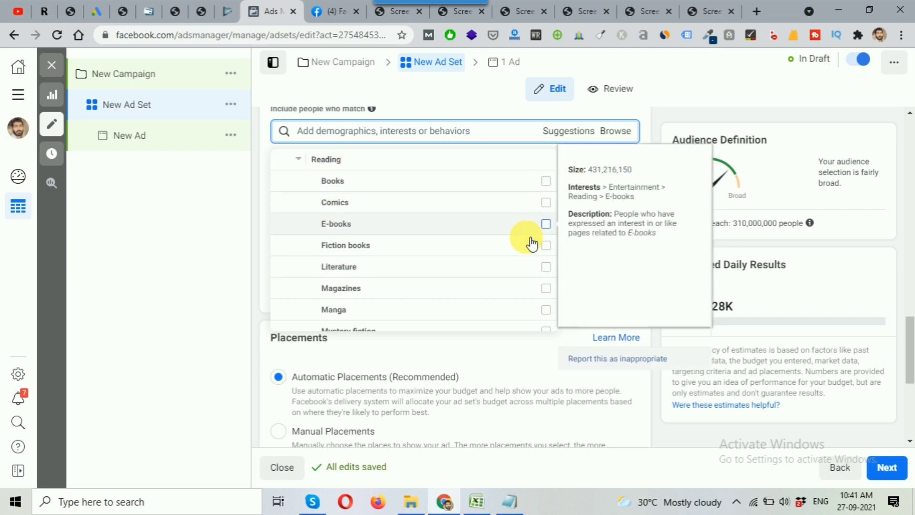
{"action": "left_click", "coordinate": [305, 161]}
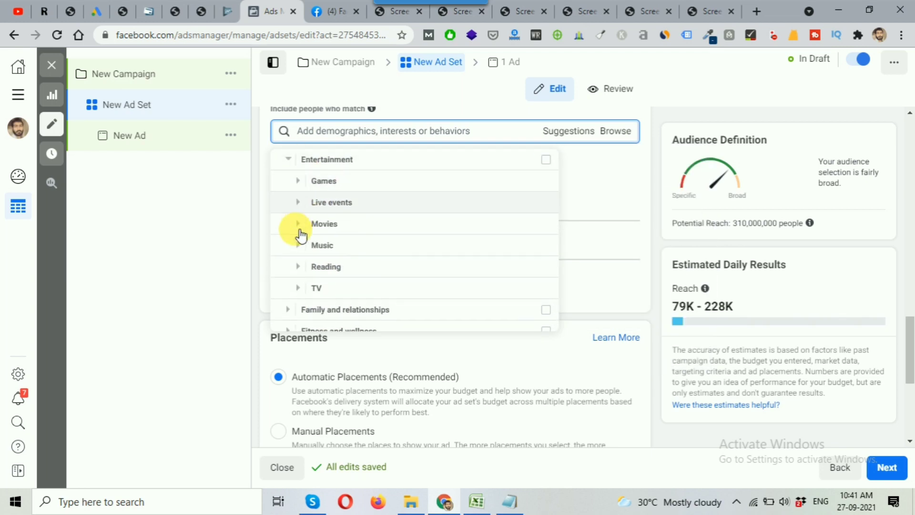
Collapse Entertainment, review the remaining Interests categories down to Technology, and close the Interests list
{"action": "left_click", "coordinate": [291, 158]}
{"action": "scroll", "coordinate": [310, 214], "scroll_direction": "up", "scroll_amount": 1}
{"action": "scroll", "coordinate": [327, 261], "scroll_direction": "down", "scroll_amount": 1}
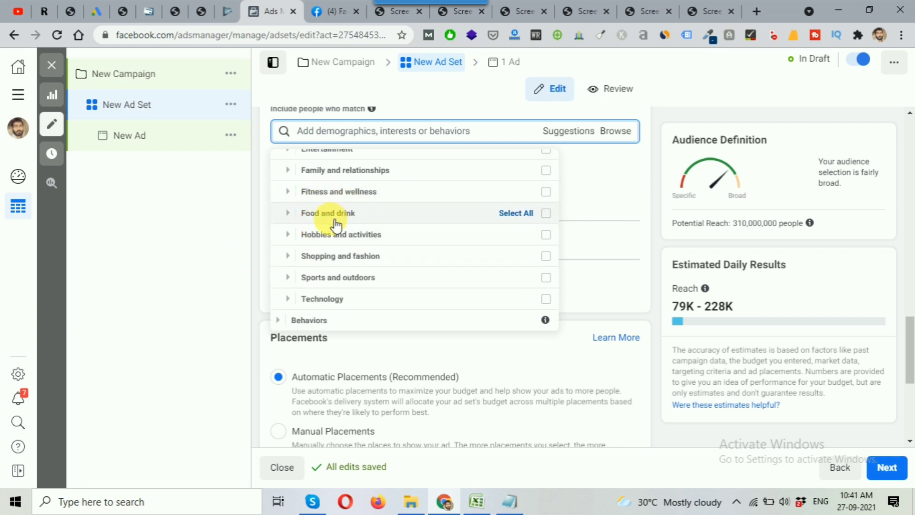
{"action": "scroll", "coordinate": [333, 239], "scroll_direction": "down", "scroll_amount": 1}
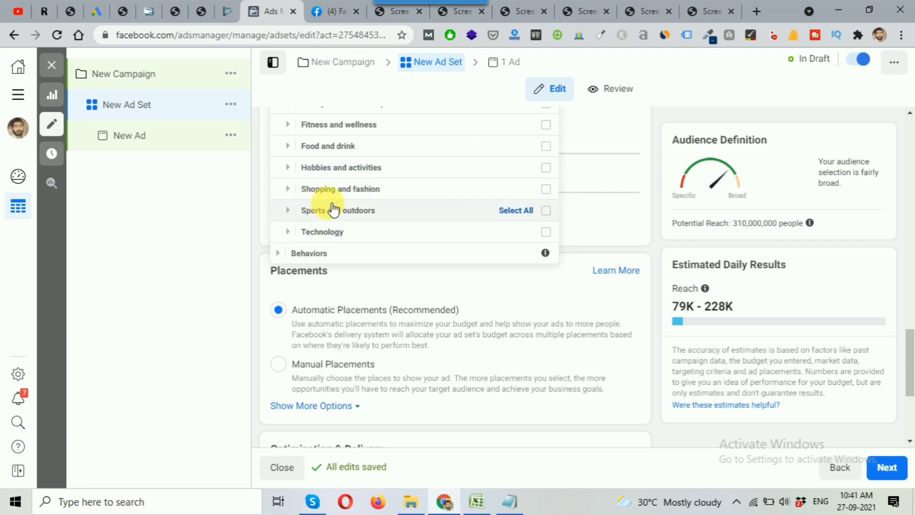
{"action": "scroll", "coordinate": [300, 191], "scroll_direction": "up", "scroll_amount": 2}
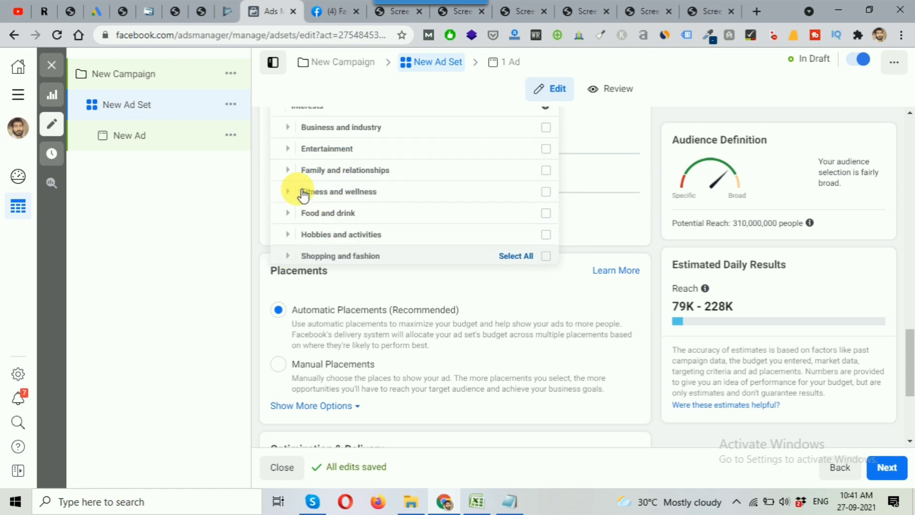
{"action": "left_click", "coordinate": [275, 113]}
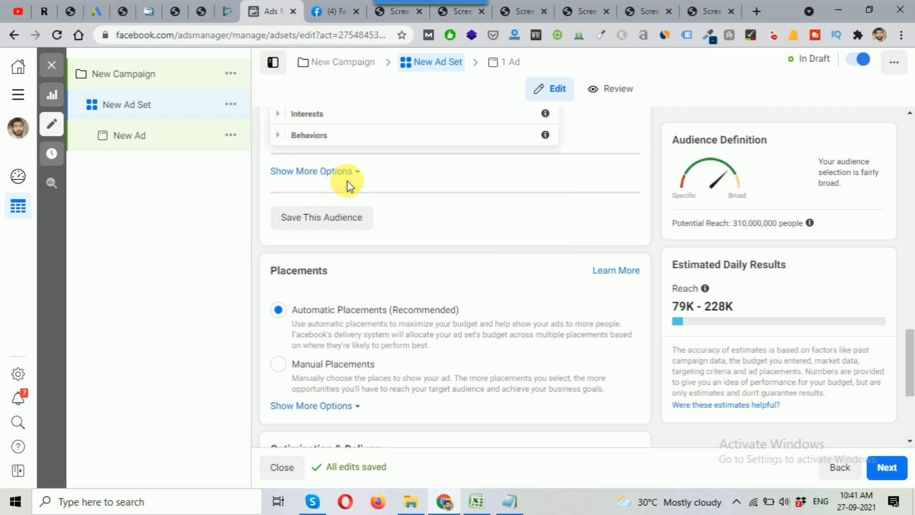
Open the Behaviors categories and check the Anniversary option offered there
{"action": "left_click", "coordinate": [280, 136]}
{"action": "scroll", "coordinate": [322, 192], "scroll_direction": "down", "scroll_amount": 1}
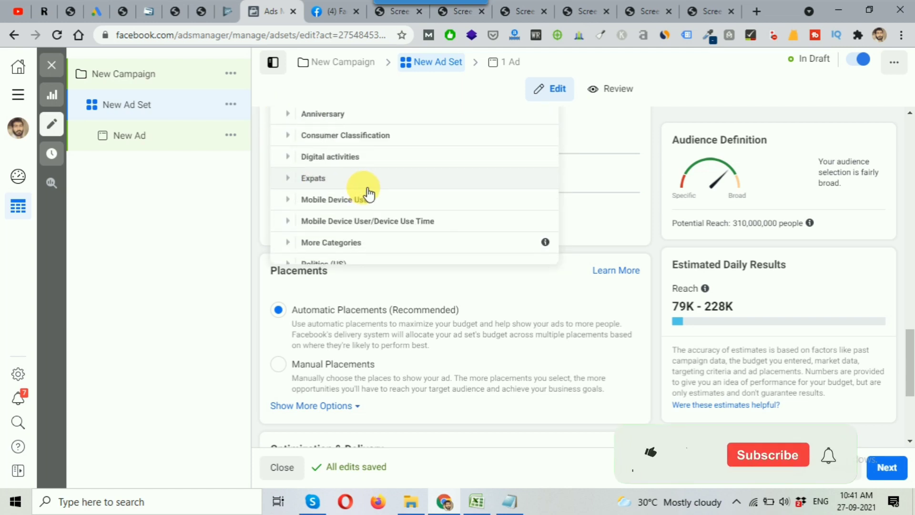
{"action": "scroll", "coordinate": [357, 198], "scroll_direction": "up", "scroll_amount": 1}
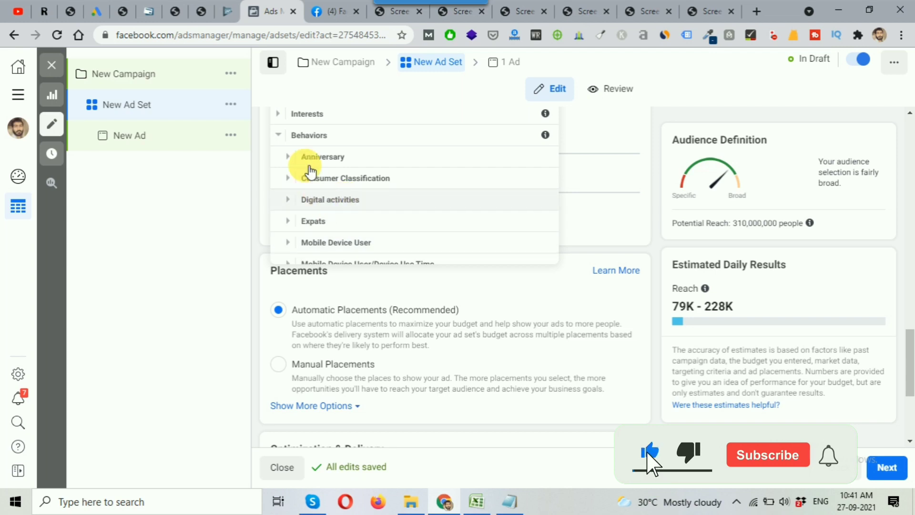
{"action": "left_click", "coordinate": [295, 157]}
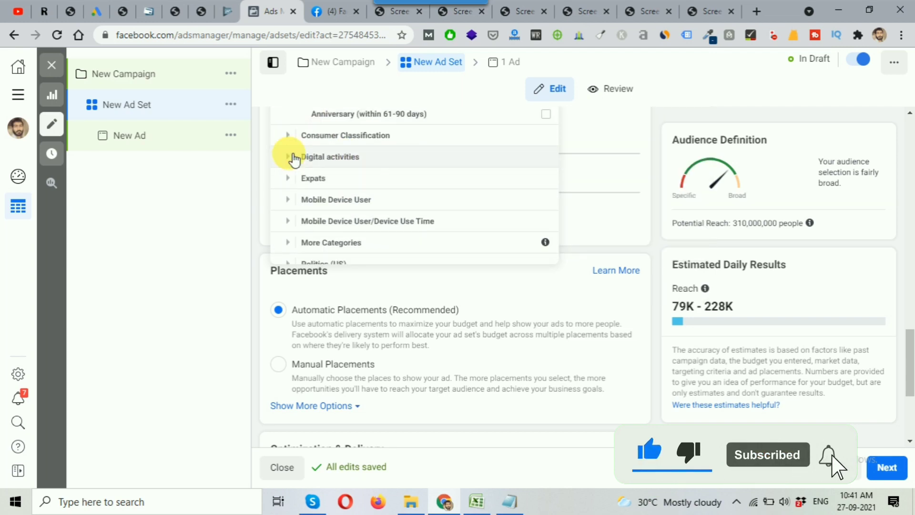
{"action": "mouse_move", "coordinate": [398, 189]}
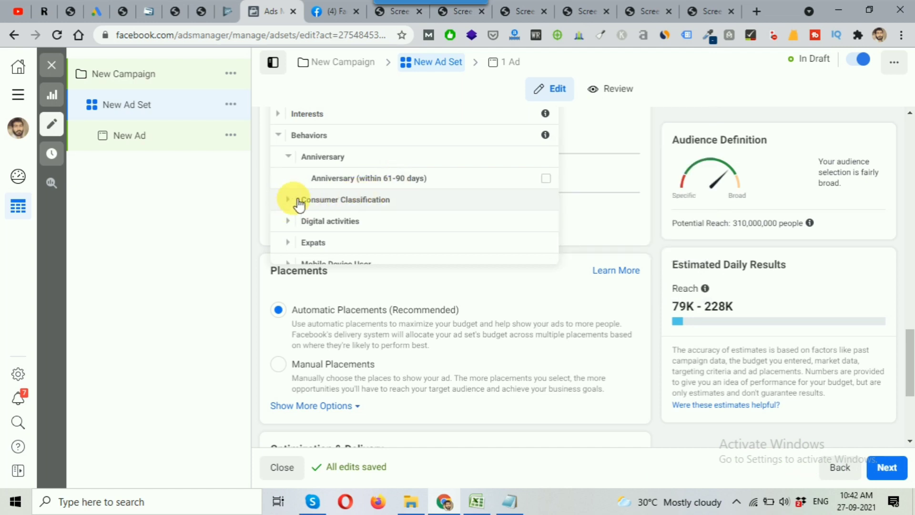
{"action": "left_click", "coordinate": [292, 158]}
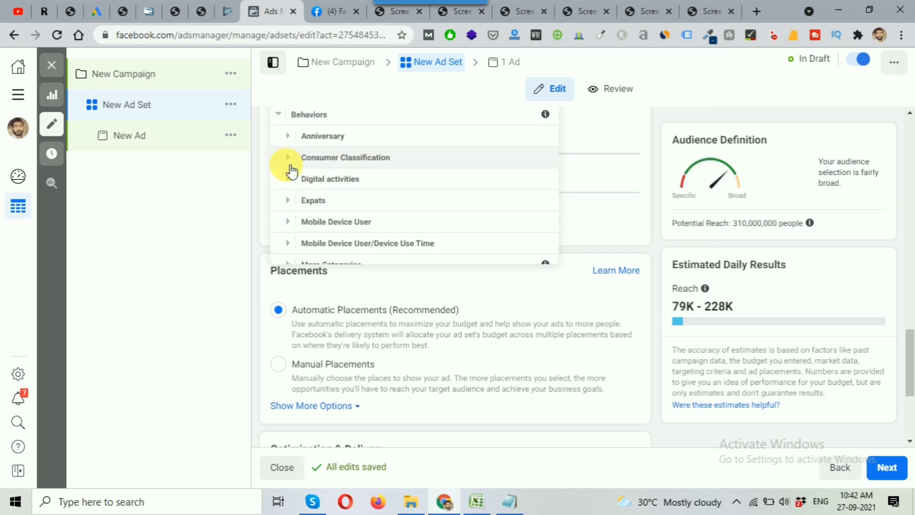
Examine the Consumer Classification countries and read the descriptions of India's high-value and mid and high-value goods audiences
{"action": "left_click", "coordinate": [292, 158]}
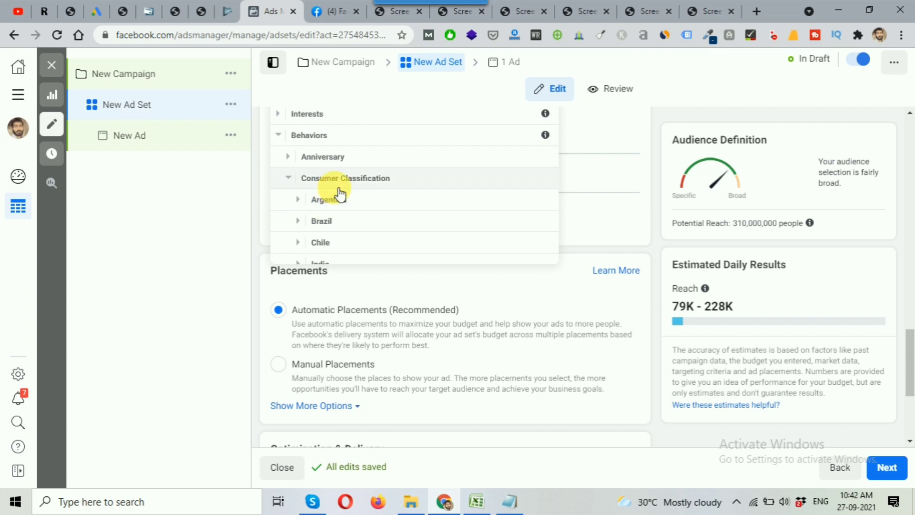
{"action": "scroll", "coordinate": [339, 193], "scroll_direction": "down", "scroll_amount": 4}
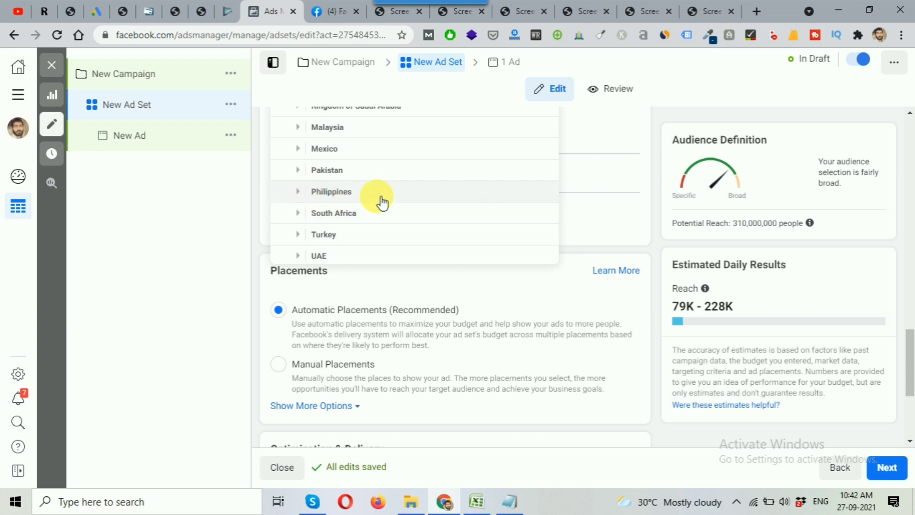
{"action": "scroll", "coordinate": [338, 180], "scroll_direction": "up", "scroll_amount": 3}
{"action": "left_click", "coordinate": [303, 136]}
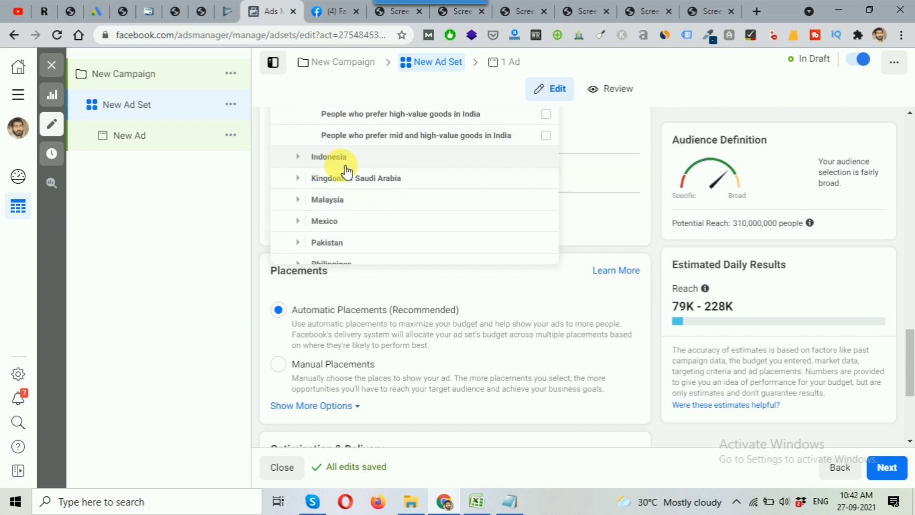
{"action": "scroll", "coordinate": [337, 163], "scroll_direction": "up", "scroll_amount": 2}
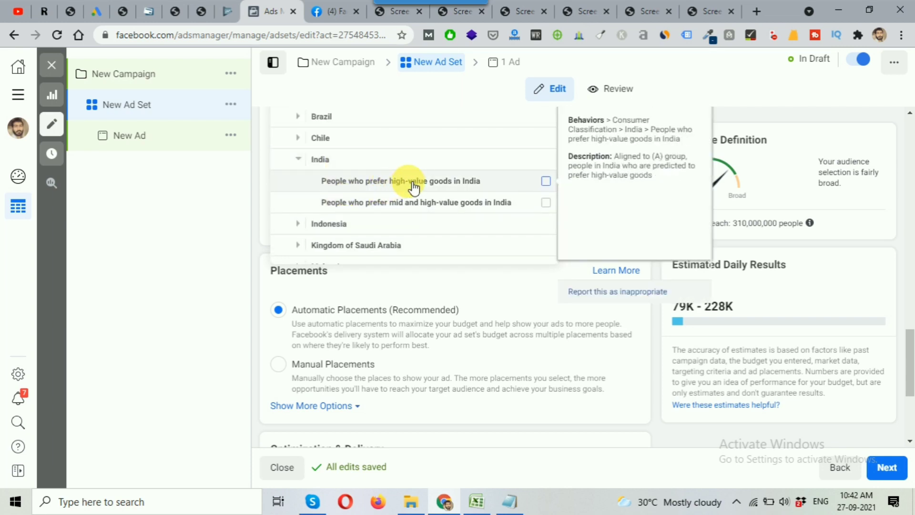
{"action": "mouse_move", "coordinate": [408, 207]}
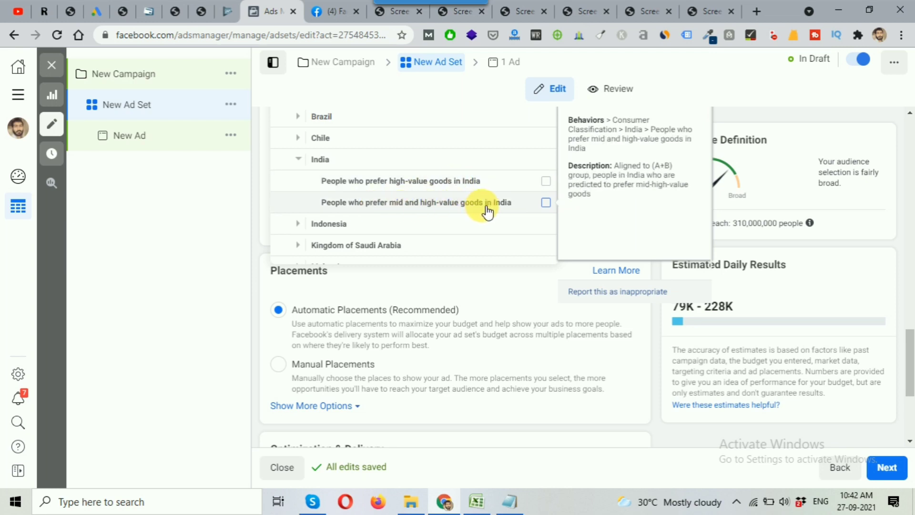
{"action": "left_click", "coordinate": [301, 161]}
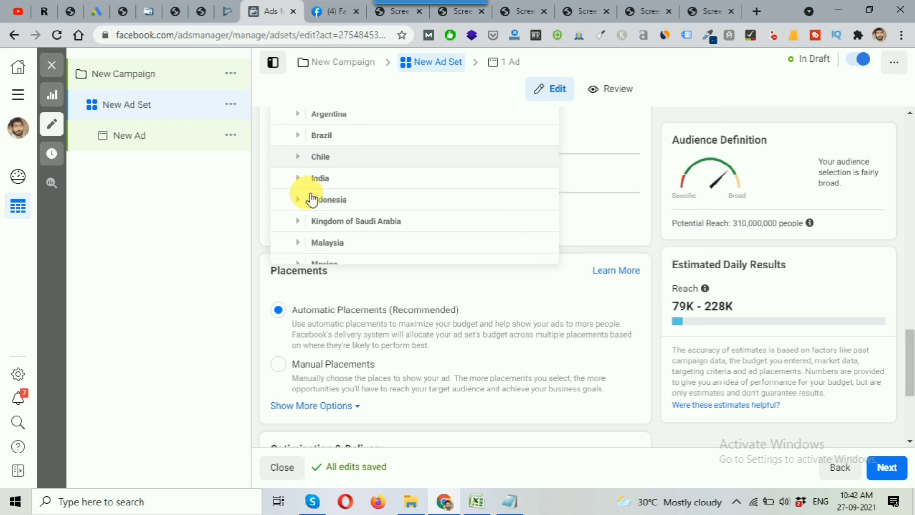
Switch to the screenshot of the Seven Spring ad explanation and enlarge it to read its targeting categories
{"action": "left_click", "coordinate": [391, 16]}
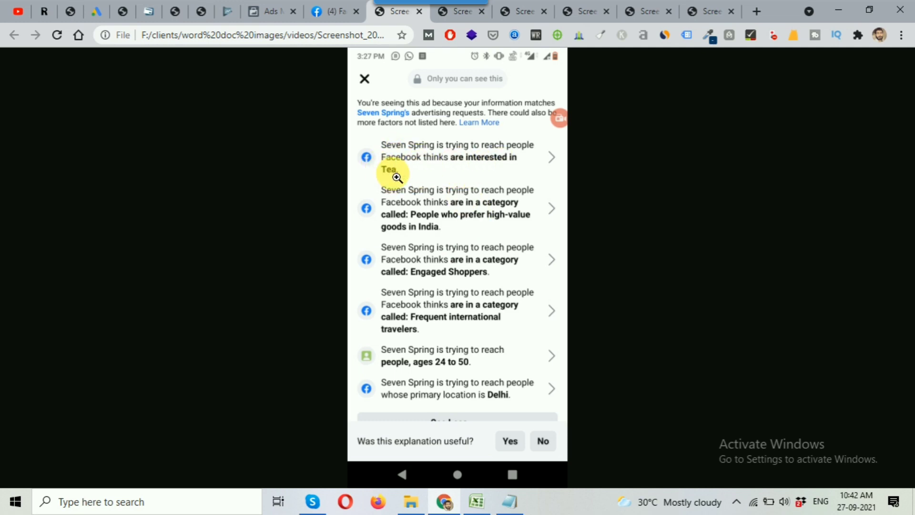
{"action": "left_click", "coordinate": [489, 223]}
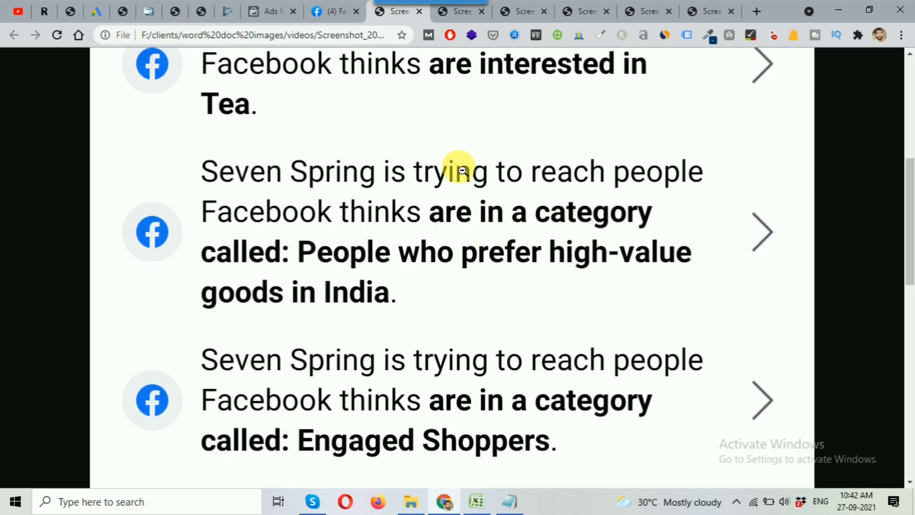
{"action": "key", "text": "ctrl+minus"}
{"action": "key", "text": "ctrl+minus"}
{"action": "key", "text": "ctrl+minus"}
{"action": "key", "text": "ctrl+minus"}
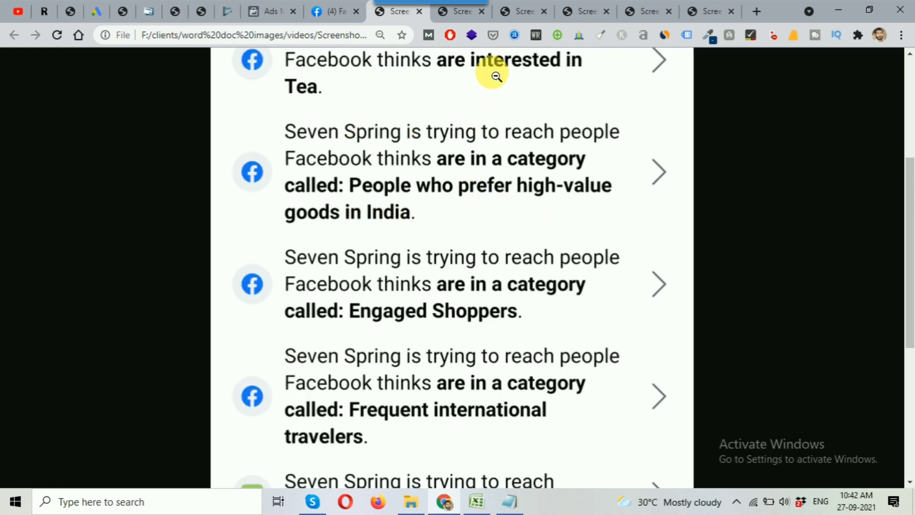
Reset the Seven Spring screenshot's zoom, then return to the ad set and collapse Consumer Classification in the Behaviors list
{"action": "left_click", "coordinate": [380, 35]}
{"action": "left_click", "coordinate": [376, 62]}
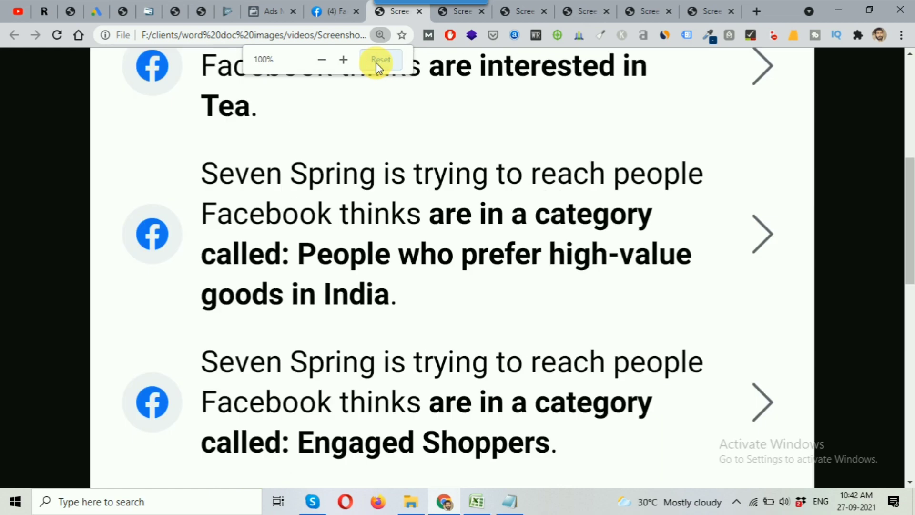
{"action": "left_click", "coordinate": [345, 74]}
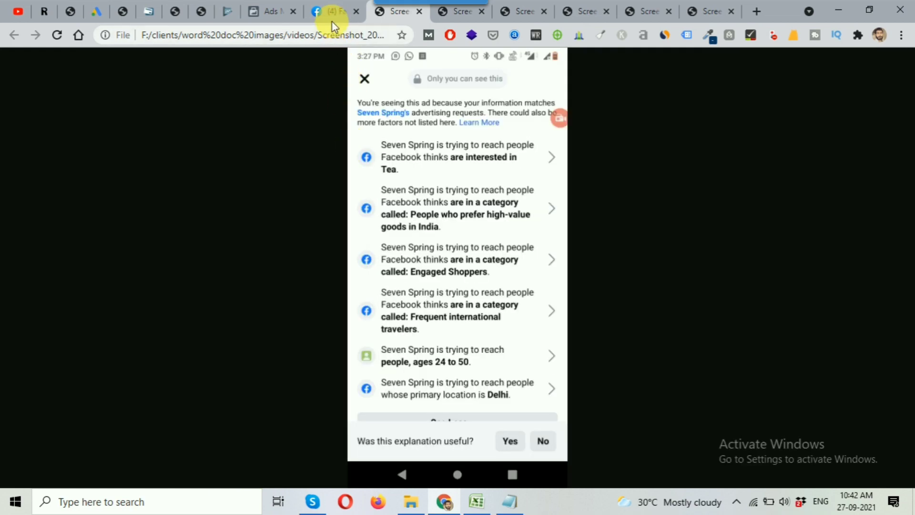
{"action": "left_click", "coordinate": [268, 11]}
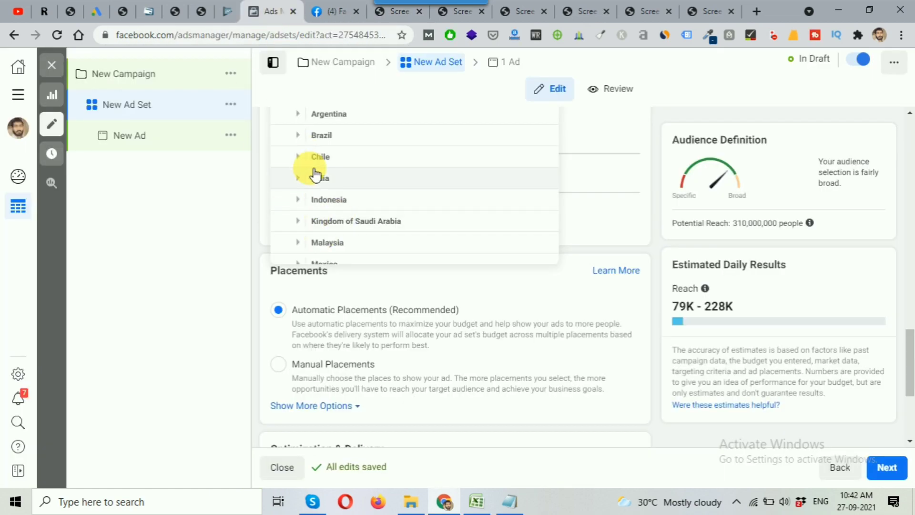
{"action": "scroll", "coordinate": [305, 171], "scroll_direction": "up", "scroll_amount": 2}
{"action": "left_click", "coordinate": [289, 161]}
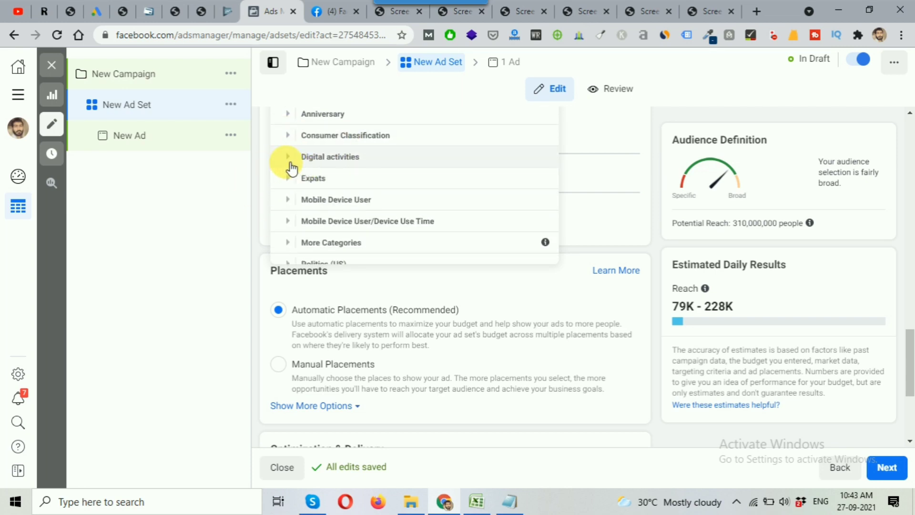
Expand Digital activities under Behaviors and review its options, including Facebook Payments users and people who have visited Facebook Gaming
{"action": "left_click", "coordinate": [293, 159]}
{"action": "scroll", "coordinate": [292, 164], "scroll_direction": "down", "scroll_amount": 2}
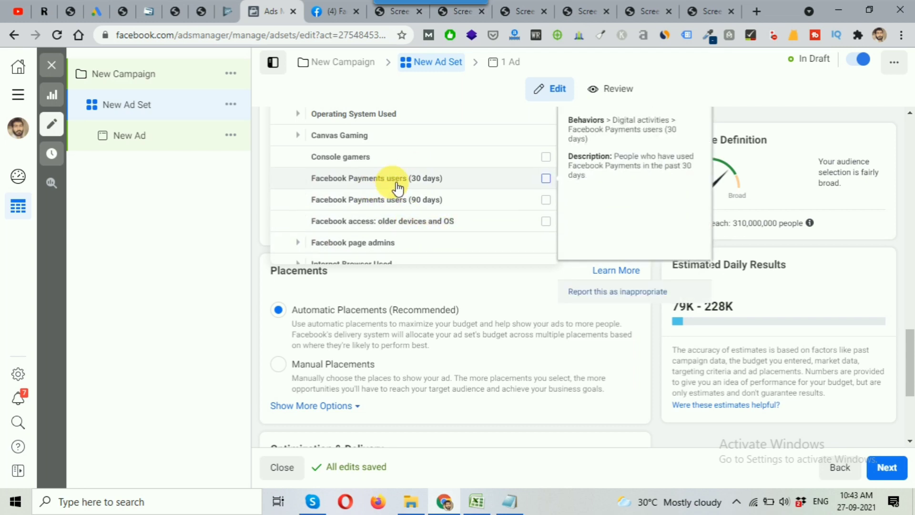
{"action": "scroll", "coordinate": [333, 197], "scroll_direction": "down", "scroll_amount": 1}
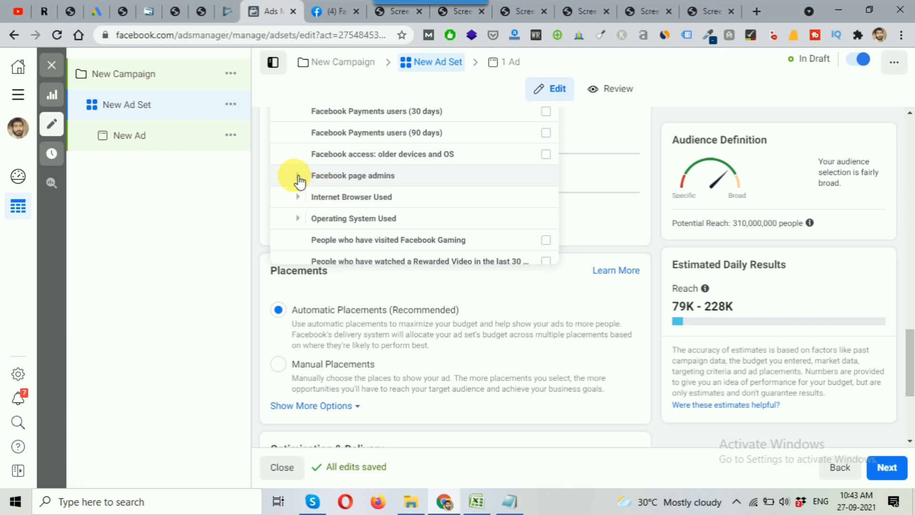
{"action": "scroll", "coordinate": [300, 191], "scroll_direction": "down", "scroll_amount": 1}
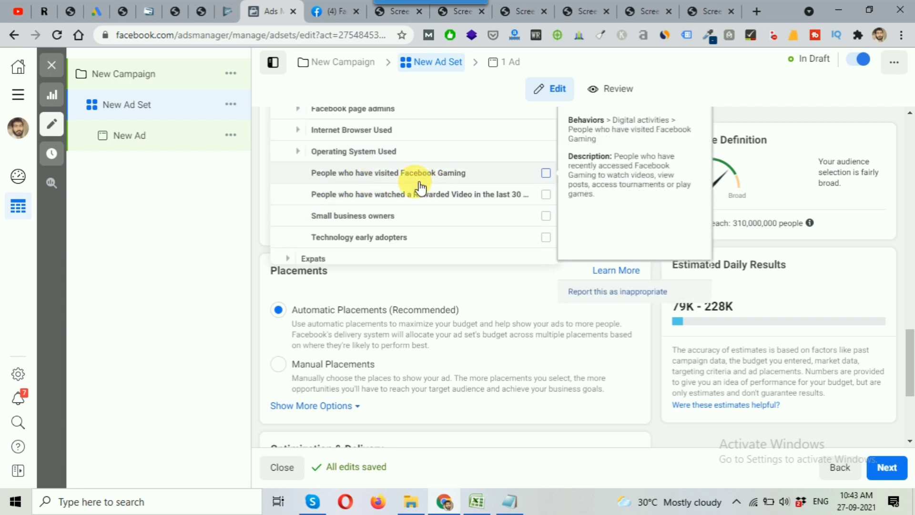
{"action": "scroll", "coordinate": [304, 184], "scroll_direction": "down", "scroll_amount": 1}
{"action": "scroll", "coordinate": [303, 153], "scroll_direction": "up", "scroll_amount": 1}
Expand Operating System Used, review its Mac and Windows options, and collapse it again
{"action": "left_click", "coordinate": [303, 153]}
{"action": "scroll", "coordinate": [303, 200], "scroll_direction": "down", "scroll_amount": 1}
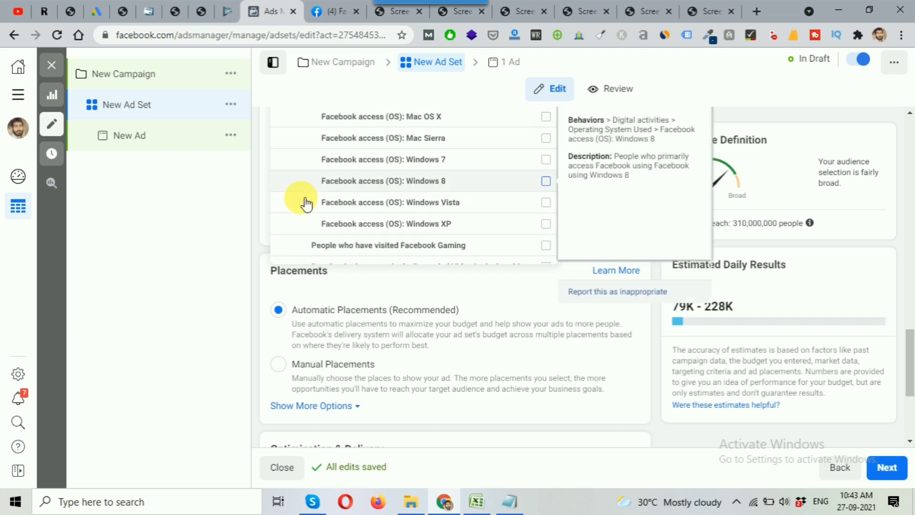
{"action": "scroll", "coordinate": [432, 206], "scroll_direction": "up", "scroll_amount": 2}
{"action": "scroll", "coordinate": [319, 191], "scroll_direction": "down", "scroll_amount": 1}
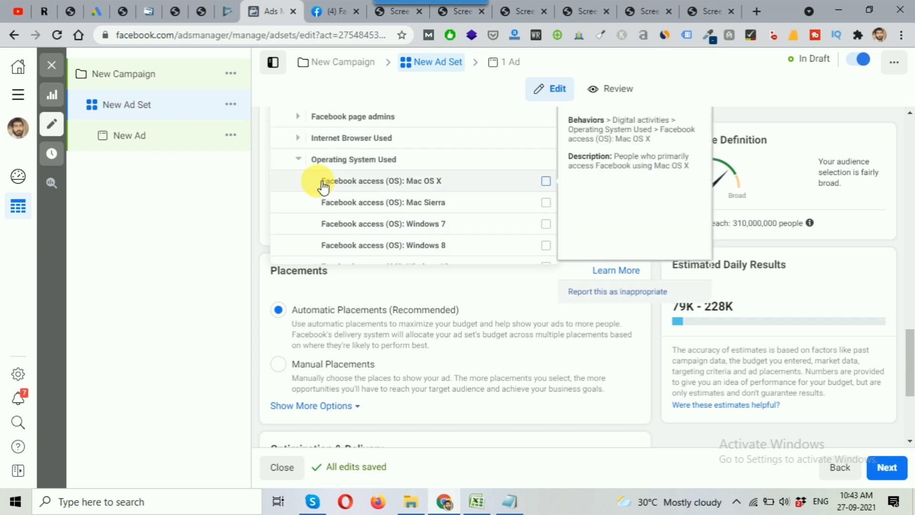
{"action": "left_click", "coordinate": [306, 159]}
{"action": "scroll", "coordinate": [439, 200], "scroll_direction": "up", "scroll_amount": 1}
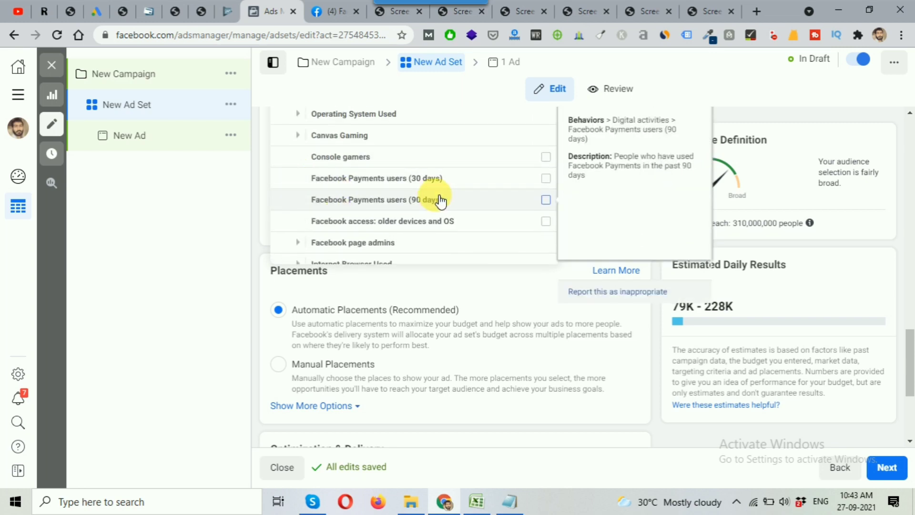
Review the remaining Digital activities options and other Behaviors categories, and close the targeting list
{"action": "scroll", "coordinate": [439, 200], "scroll_direction": "down", "scroll_amount": 3}
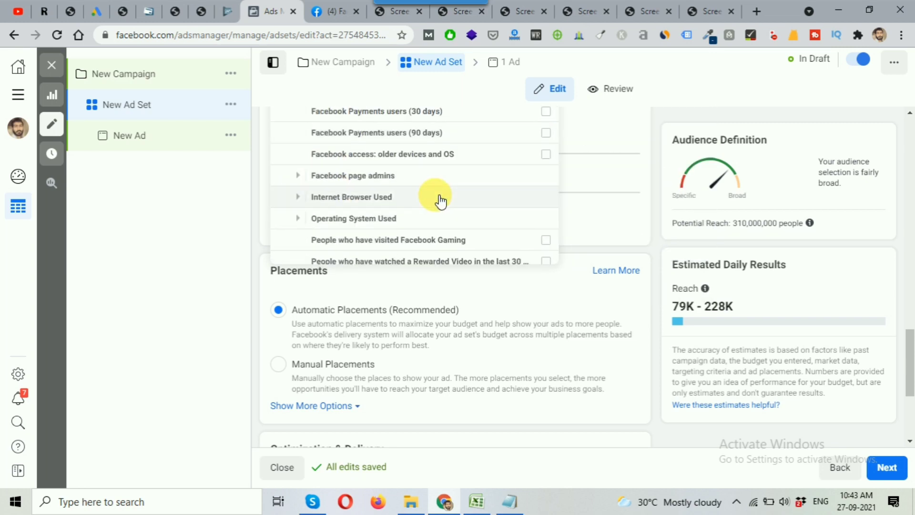
{"action": "scroll", "coordinate": [440, 200], "scroll_direction": "down", "scroll_amount": 3}
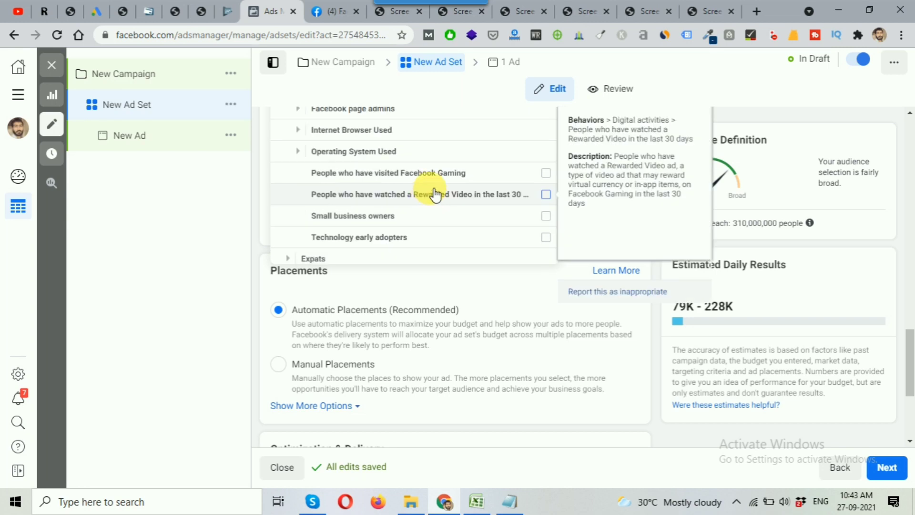
{"action": "scroll", "coordinate": [434, 193], "scroll_direction": "down", "scroll_amount": 3}
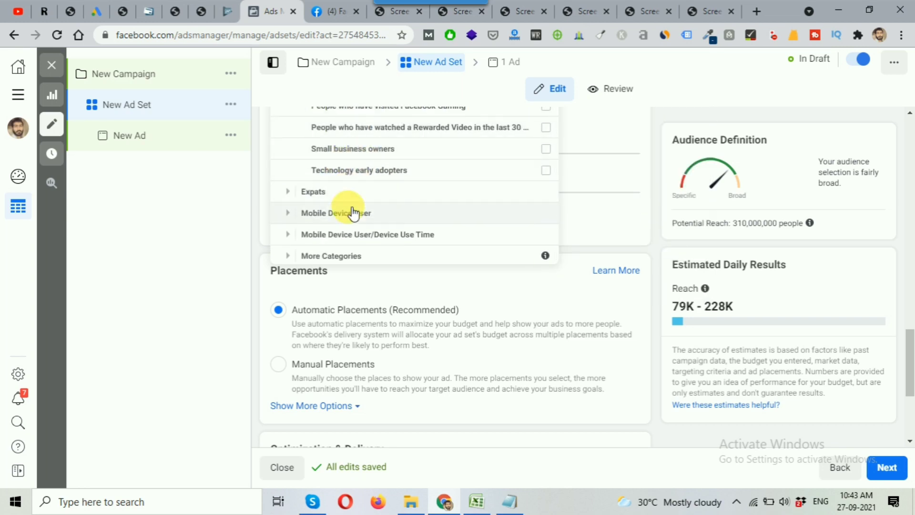
{"action": "scroll", "coordinate": [352, 213], "scroll_direction": "down", "scroll_amount": 4}
{"action": "left_click", "coordinate": [636, 210]}
{"action": "scroll", "coordinate": [635, 224], "scroll_direction": "up", "scroll_amount": 3}
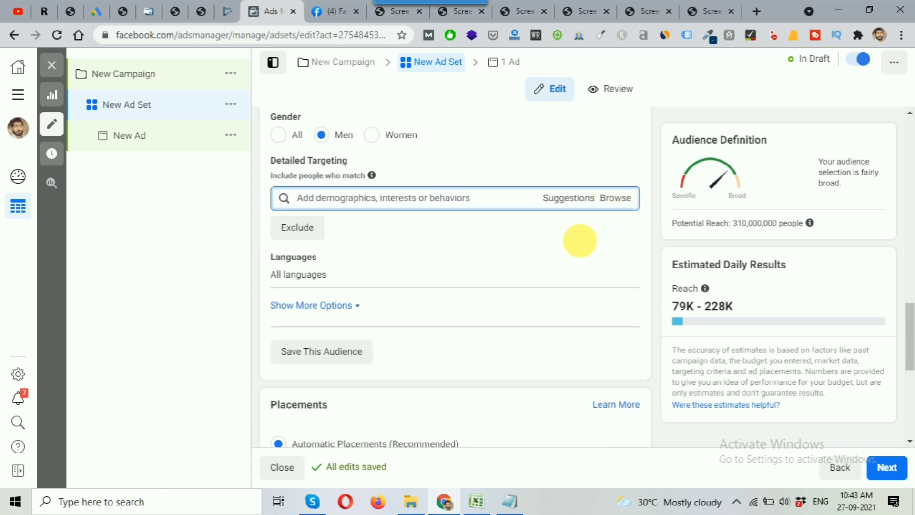
Switch to the Notepad detailed targeting notes and highlight Rolex in the brand list
{"action": "left_click", "coordinate": [523, 509]}
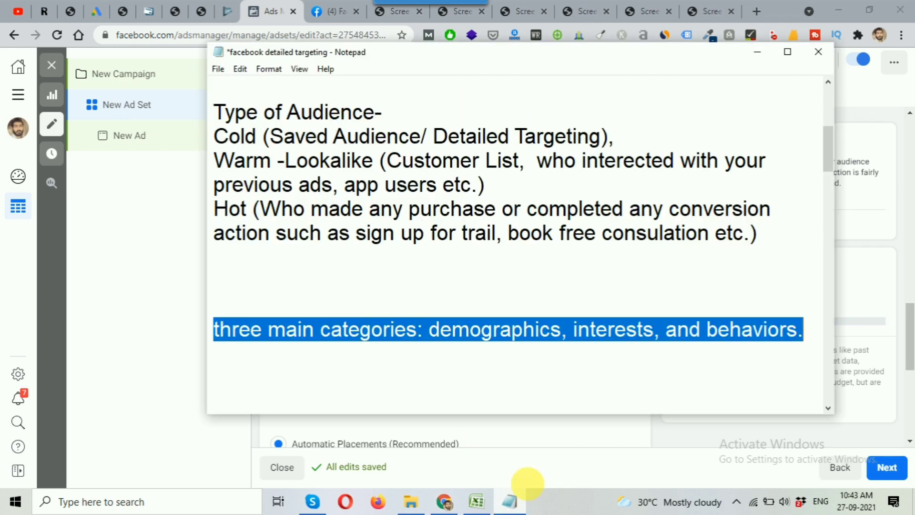
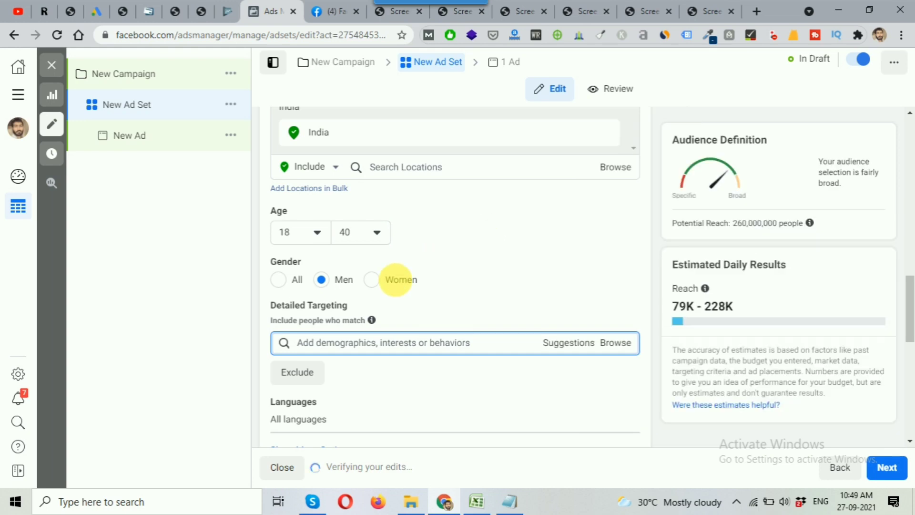
{"action": "scroll", "coordinate": [433, 283], "scroll_direction": "down", "scroll_amount": 1}
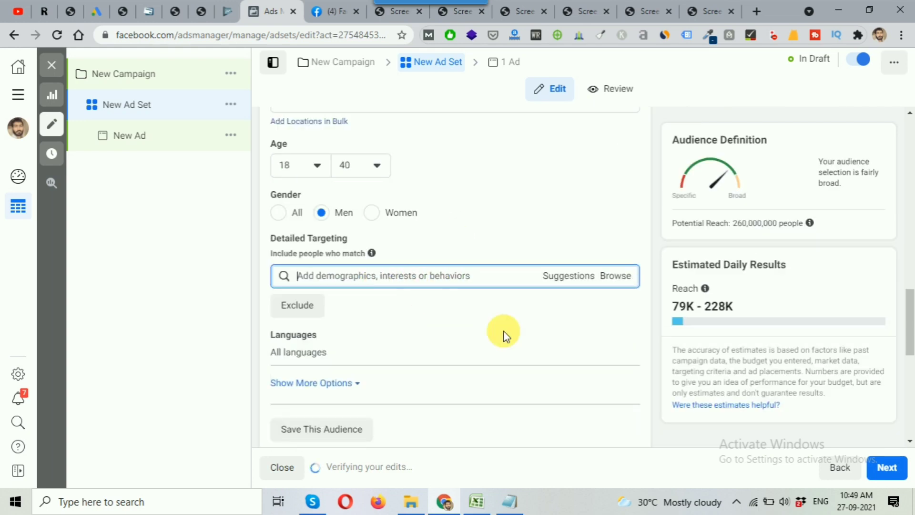
{"action": "left_click", "coordinate": [509, 501]}
{"action": "scroll", "coordinate": [432, 344], "scroll_direction": "down", "scroll_amount": 1}
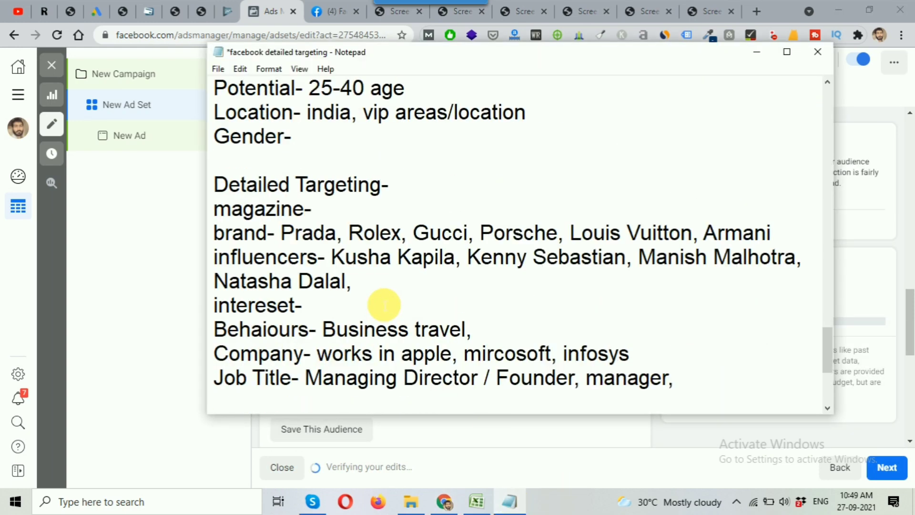
{"action": "left_click_drag", "start_coordinate": [281, 232], "coordinate": [397, 236]}
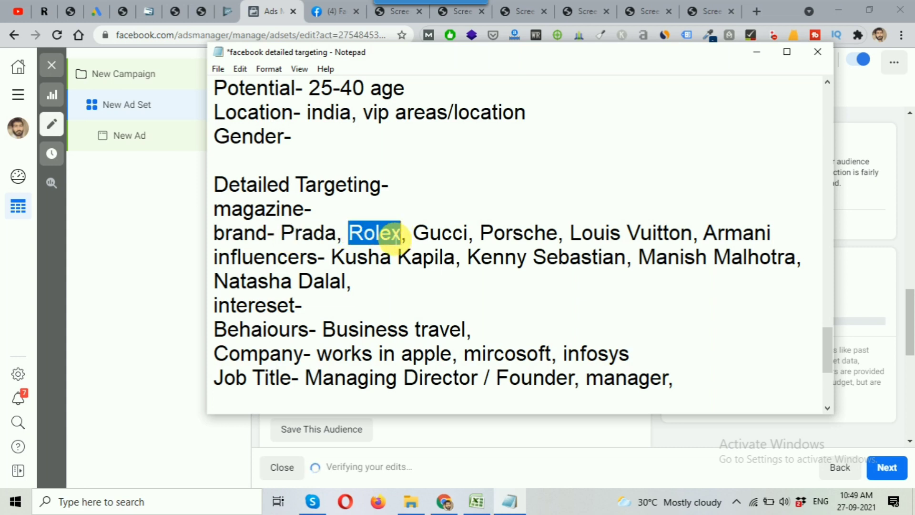
Return to the ad set and add the Rolex interest to Detailed Targeting
{"action": "left_click", "coordinate": [171, 319]}
{"action": "left_click", "coordinate": [333, 278]}
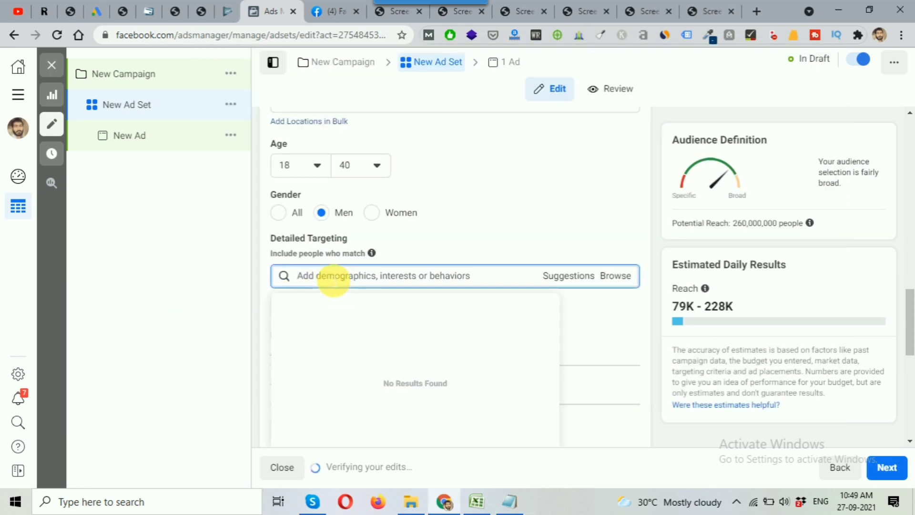
{"action": "type", "text": "rolex"}
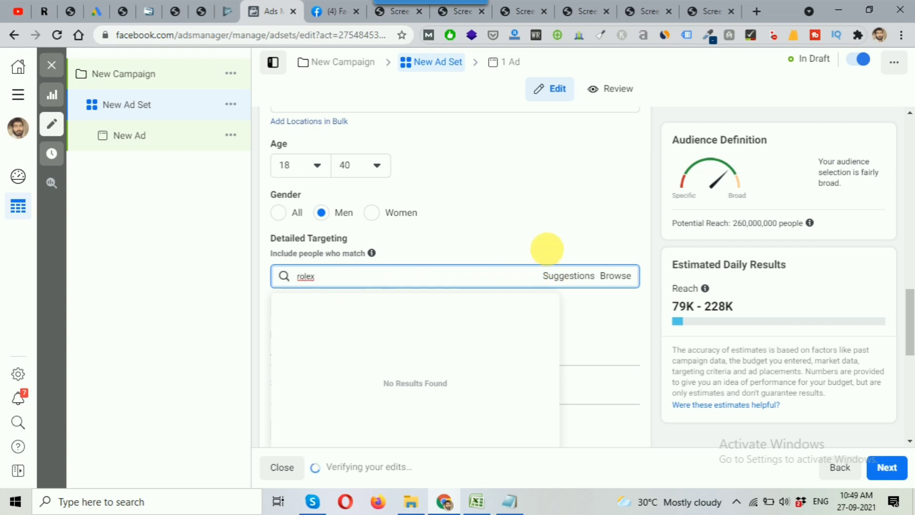
{"action": "scroll", "coordinate": [548, 251], "scroll_direction": "down", "scroll_amount": 1}
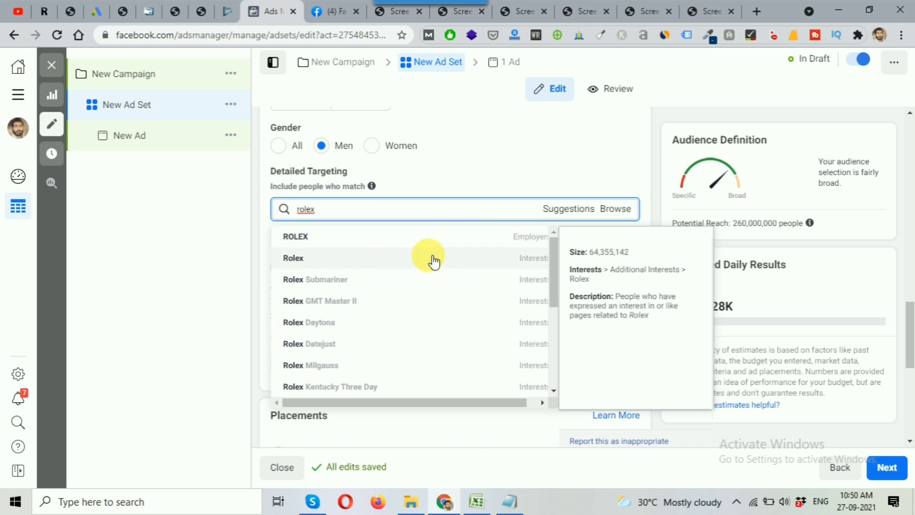
{"action": "left_click", "coordinate": [314, 259]}
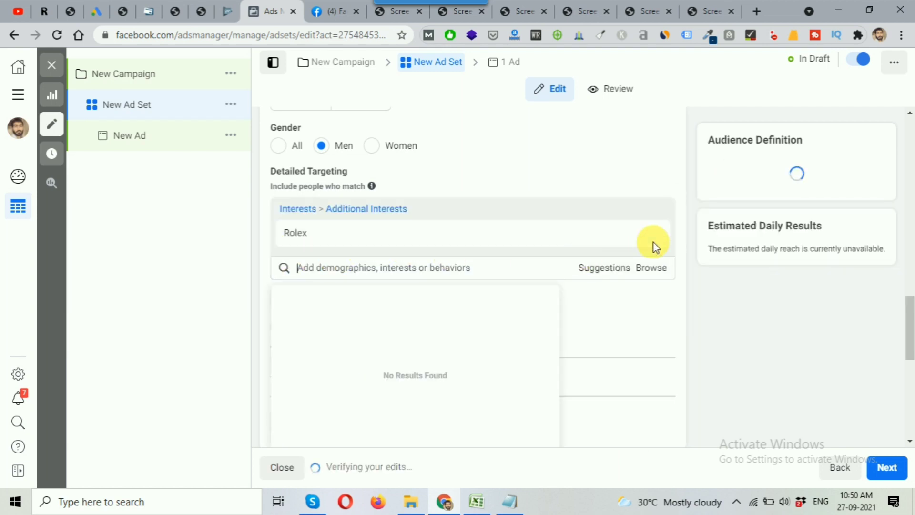
{"action": "left_click", "coordinate": [657, 244]}
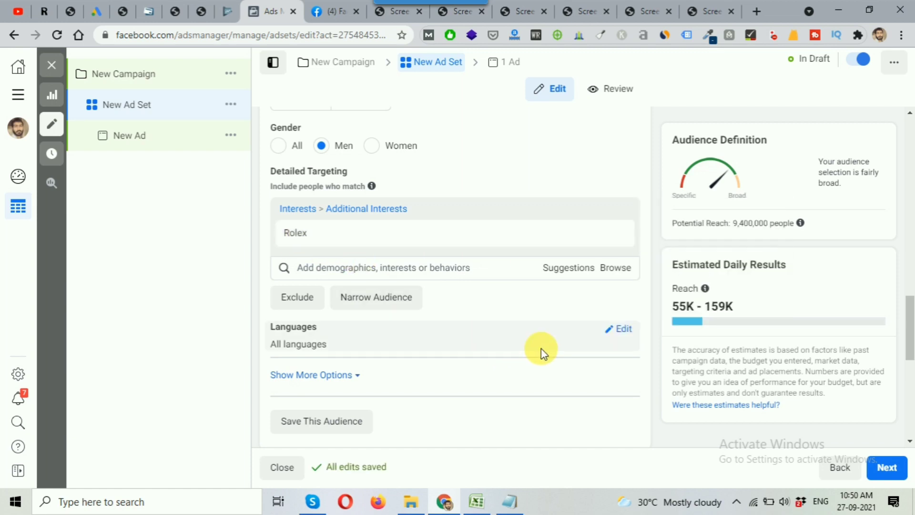
Check the Notepad notes for the remaining targeting ideas down to the Narrow line, and put the notes away
{"action": "left_click", "coordinate": [510, 501]}
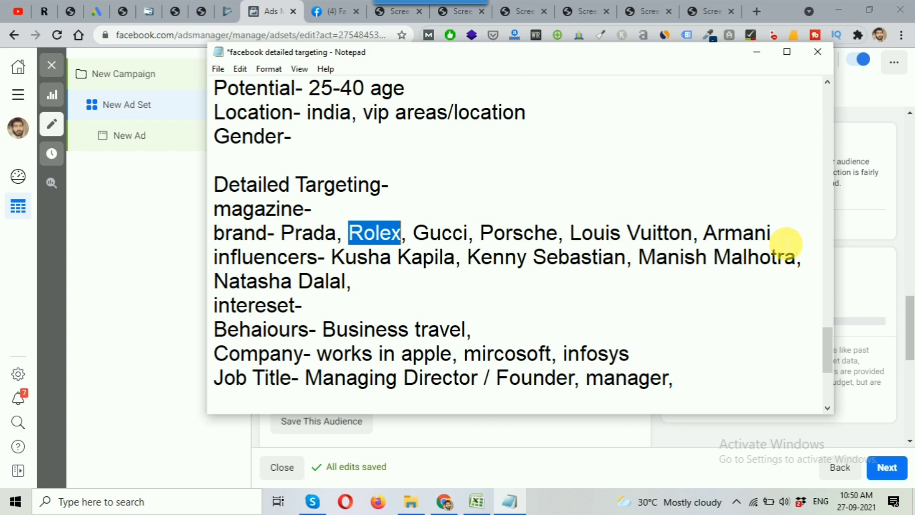
{"action": "left_click_drag", "start_coordinate": [827, 336], "coordinate": [829, 340]}
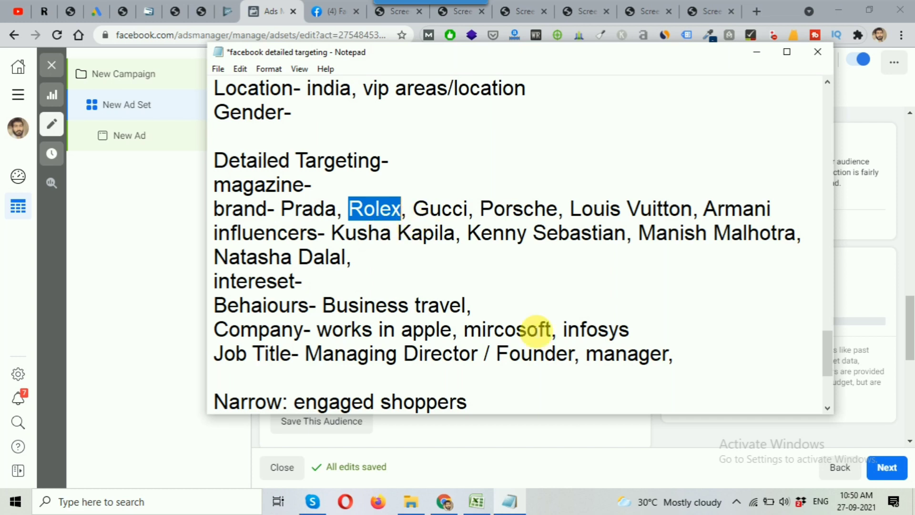
{"action": "left_click", "coordinate": [755, 58]}
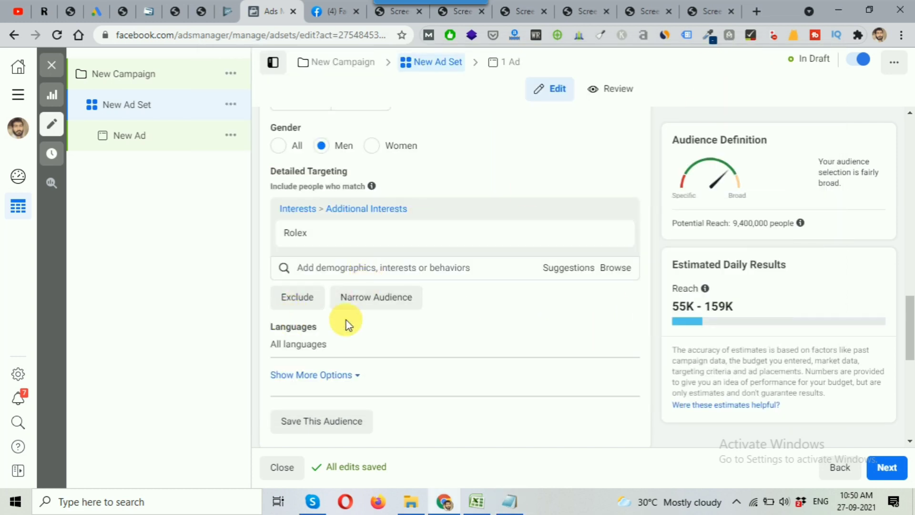
Narrow the audience to people who must also match the Business travel interest, copying the term from the Notepad notes
{"action": "left_click", "coordinate": [390, 300]}
{"action": "left_click", "coordinate": [520, 506]}
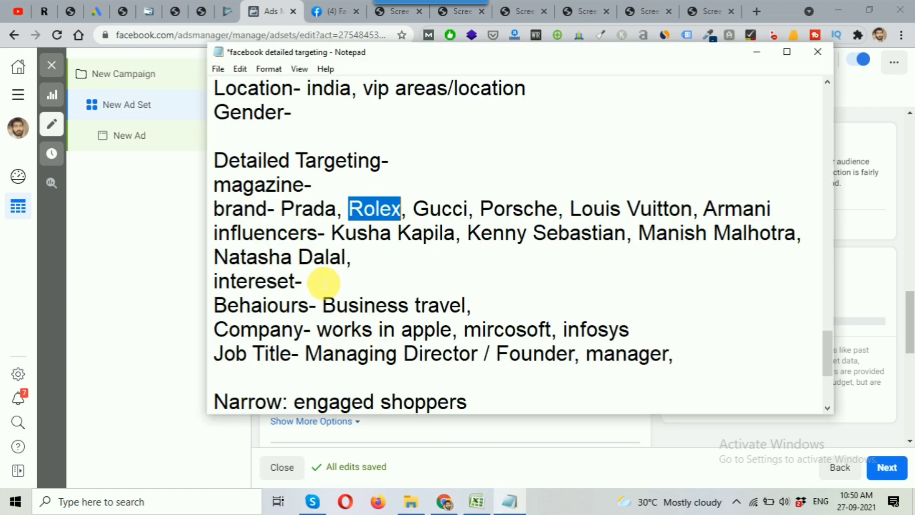
{"action": "left_click_drag", "start_coordinate": [331, 308], "coordinate": [468, 306]}
{"action": "key", "text": "ctrl+c"}
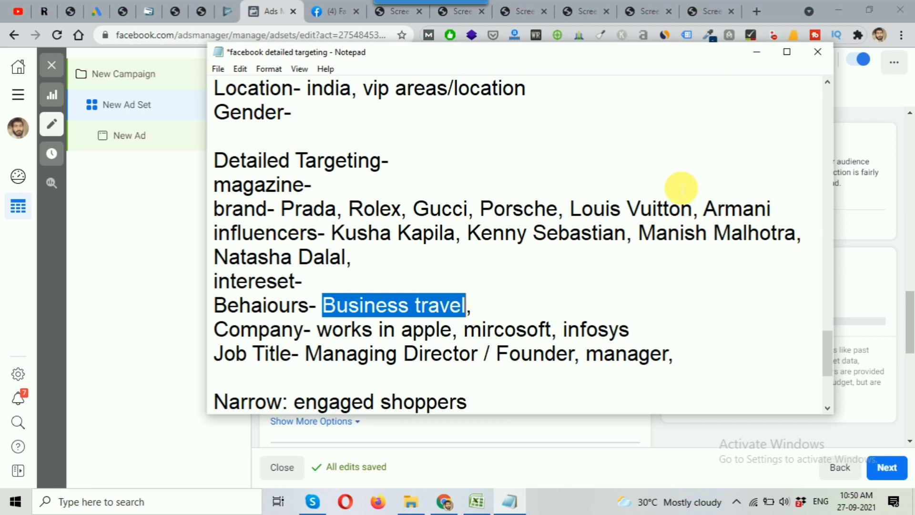
{"action": "left_click", "coordinate": [757, 52]}
{"action": "left_click", "coordinate": [345, 319]}
{"action": "key", "text": "ctrl+v"}
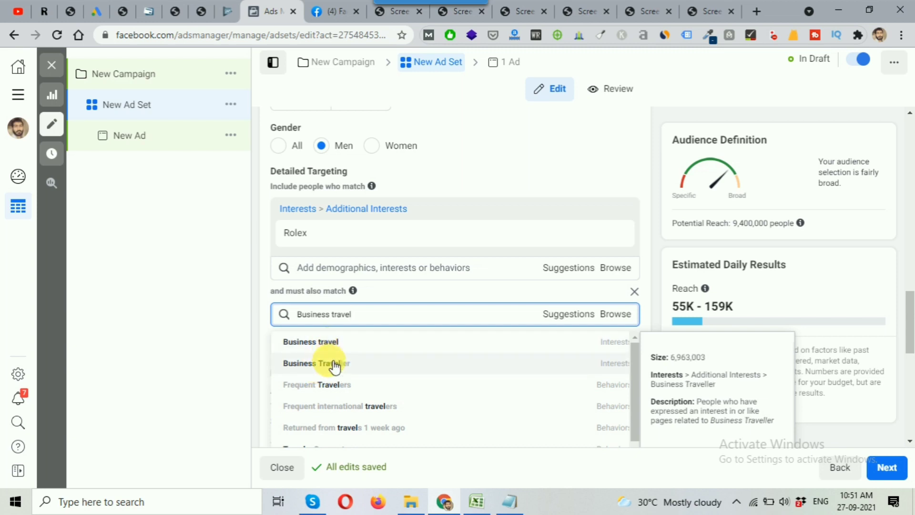
{"action": "left_click", "coordinate": [448, 342]}
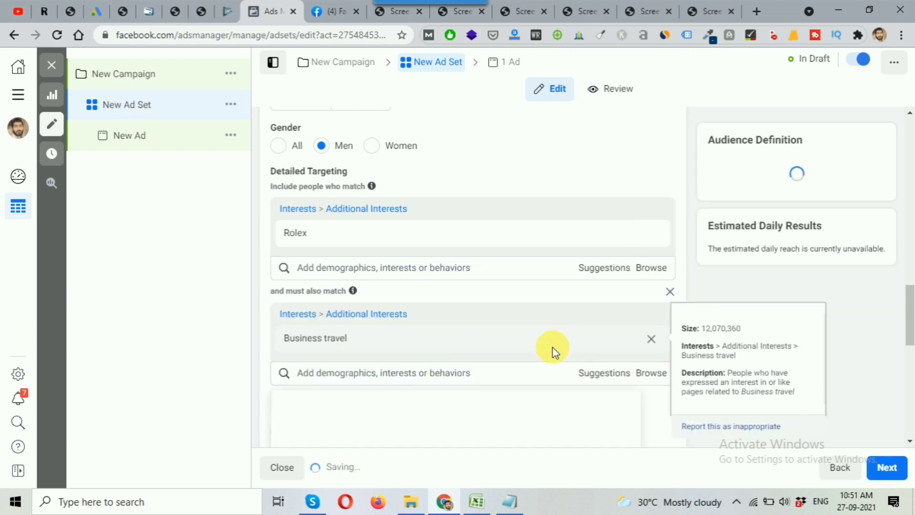
Add the suggested Business Traveller interest to the must-also-match group and highlight the potential reach figure
{"action": "left_click", "coordinate": [591, 313]}
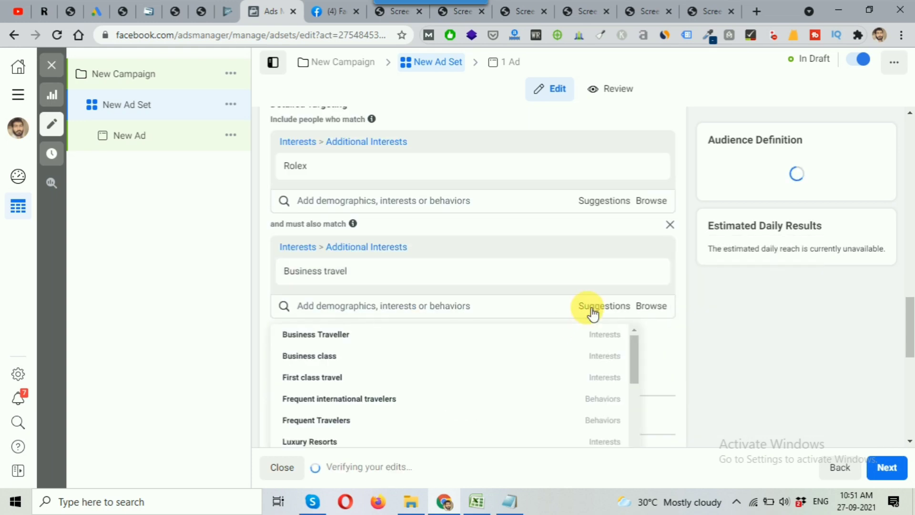
{"action": "left_click", "coordinate": [429, 340]}
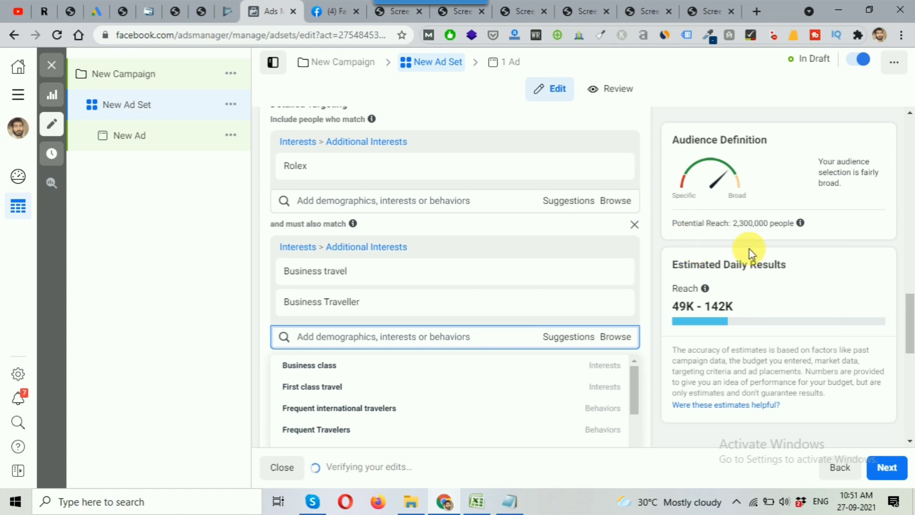
{"action": "left_click", "coordinate": [736, 235]}
{"action": "left_click_drag", "start_coordinate": [733, 224], "coordinate": [769, 227]}
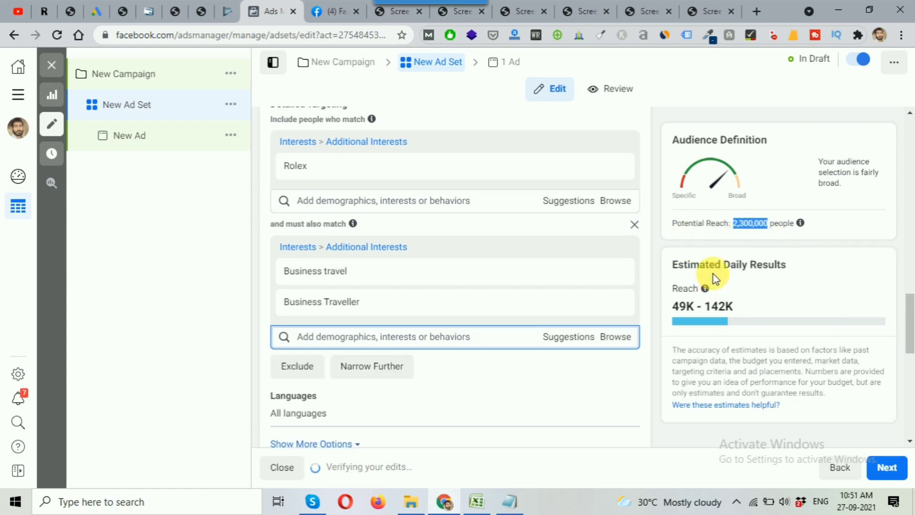
{"action": "scroll", "coordinate": [324, 352], "scroll_direction": "down", "scroll_amount": 1}
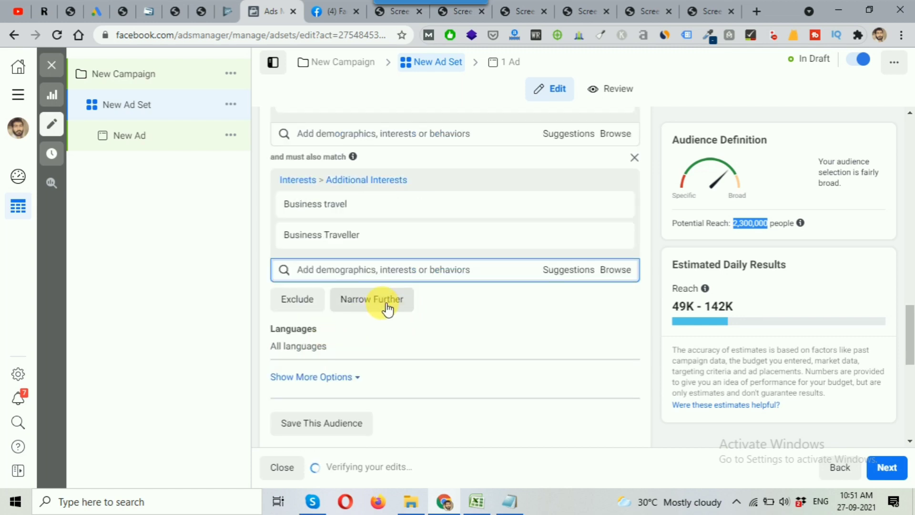
Narrow the audience further to people who must also match the Engaged Shoppers behavior and highlight the potential reach figure
{"action": "scroll", "coordinate": [365, 311], "scroll_direction": "up", "scroll_amount": 1}
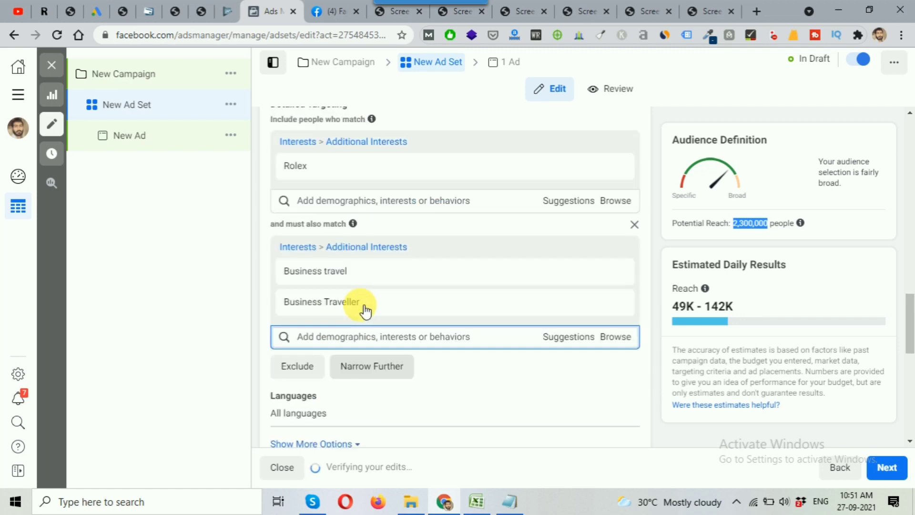
{"action": "left_click", "coordinate": [378, 374]}
{"action": "scroll", "coordinate": [416, 368], "scroll_direction": "down", "scroll_amount": 1}
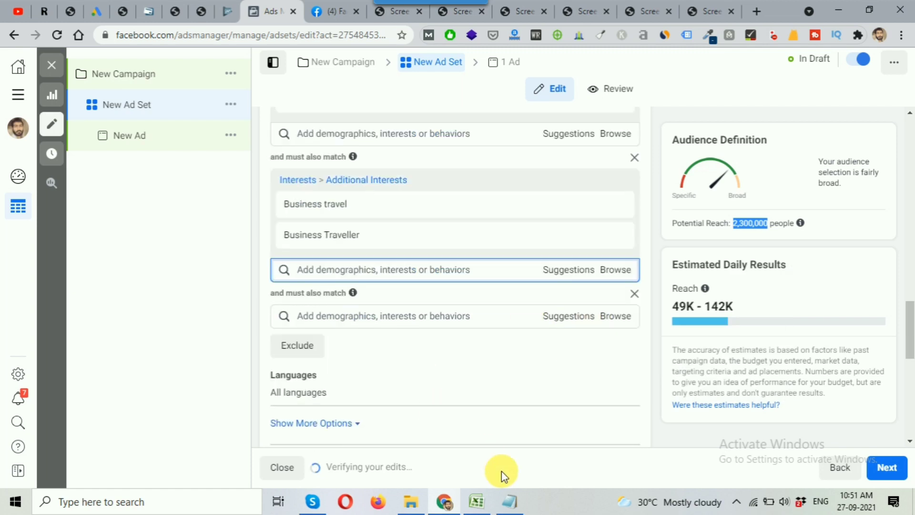
{"action": "left_click", "coordinate": [345, 322]}
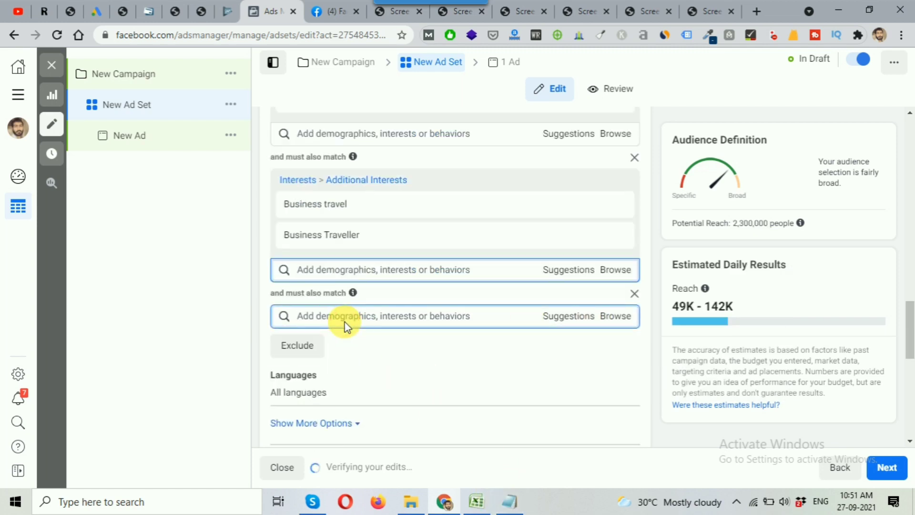
{"action": "type", "text": "engaged"}
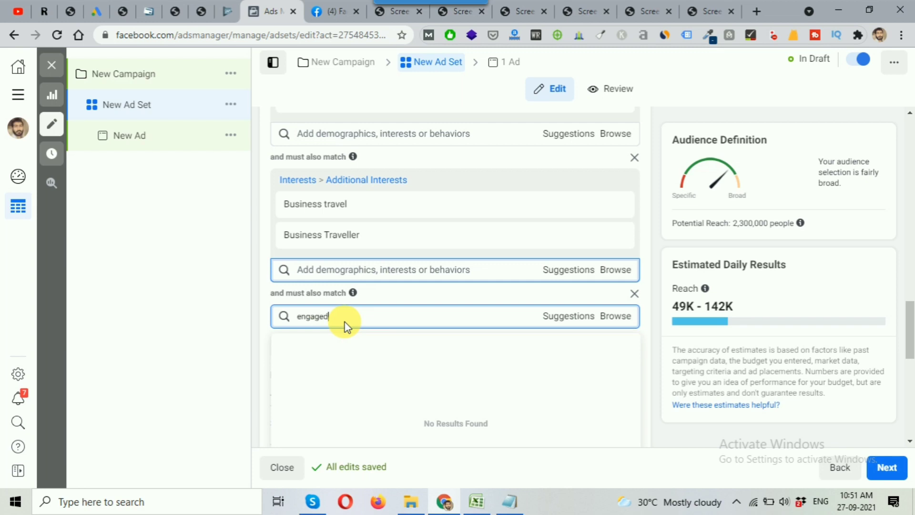
{"action": "type", "text": " sh"}
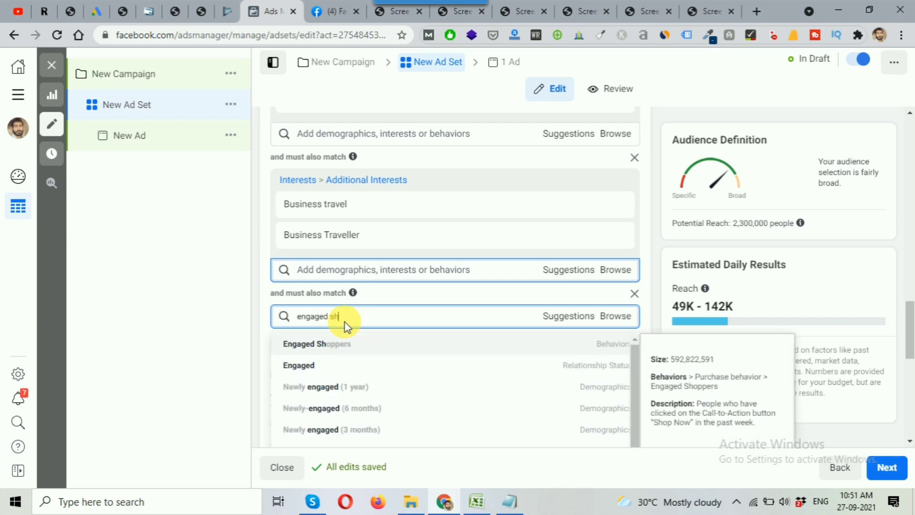
{"action": "left_click", "coordinate": [353, 351]}
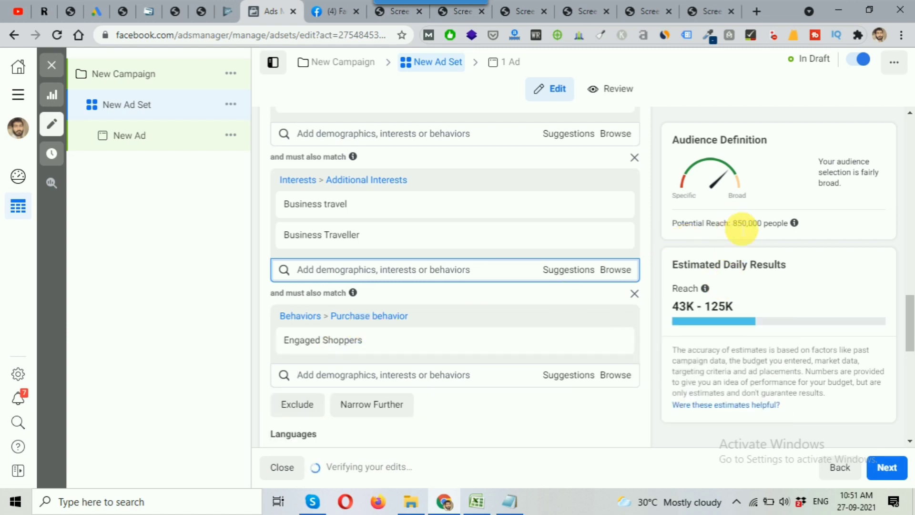
{"action": "left_click_drag", "start_coordinate": [733, 225], "coordinate": [766, 230]}
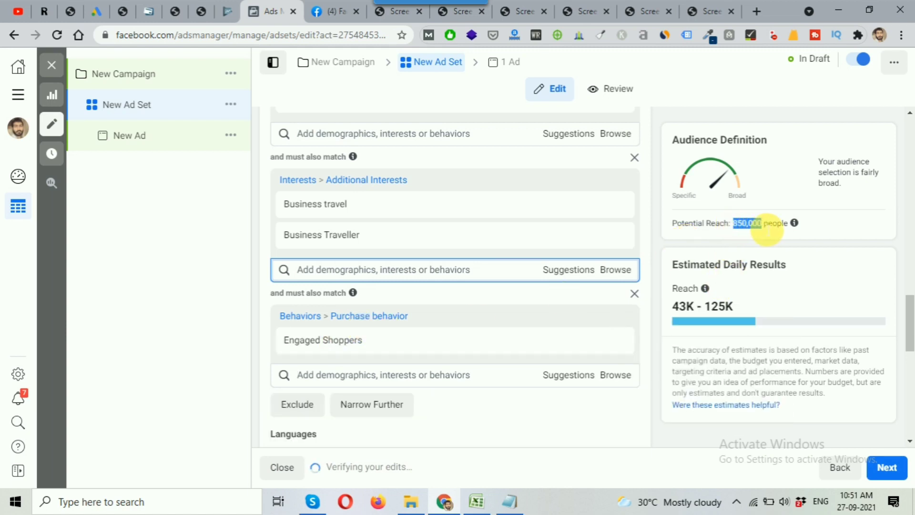
Review the Rolex layer and the Business travel and Business Traveller layer, highlighting the "and must also match" label between them
{"action": "scroll", "coordinate": [648, 240], "scroll_direction": "up", "scroll_amount": 4}
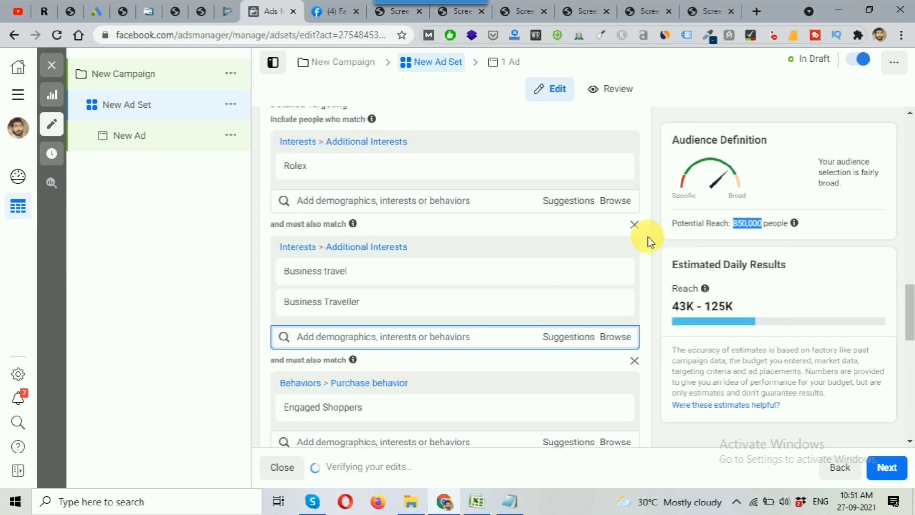
{"action": "mouse_move", "coordinate": [294, 312]}
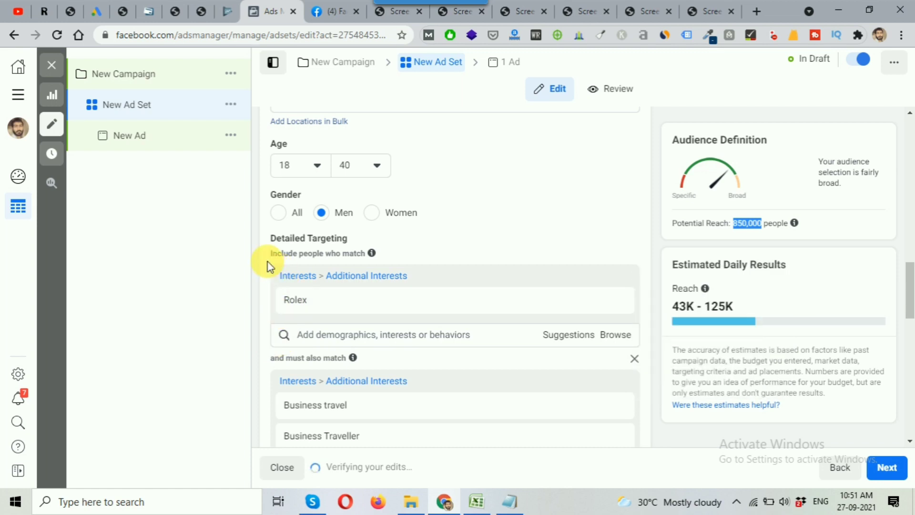
{"action": "scroll", "coordinate": [294, 309], "scroll_direction": "down", "scroll_amount": 1}
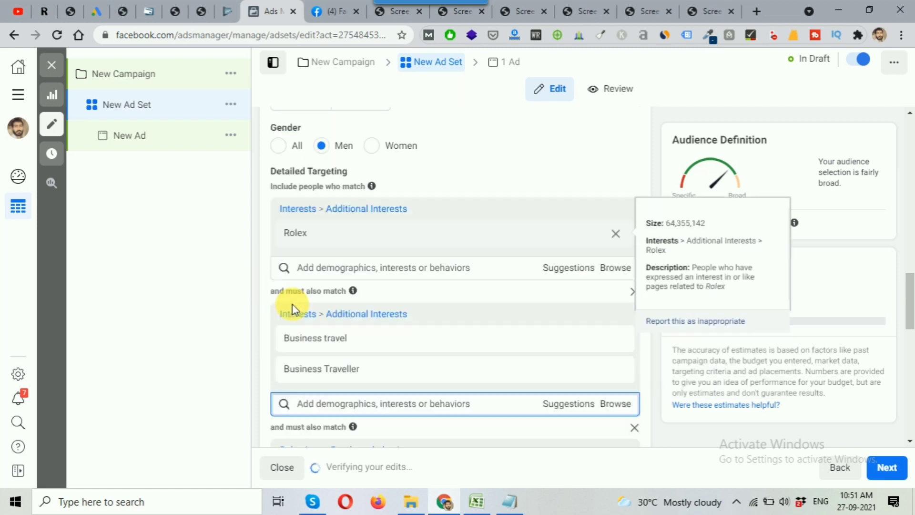
{"action": "left_click_drag", "start_coordinate": [274, 291], "coordinate": [349, 298]}
{"action": "mouse_move", "coordinate": [315, 238]}
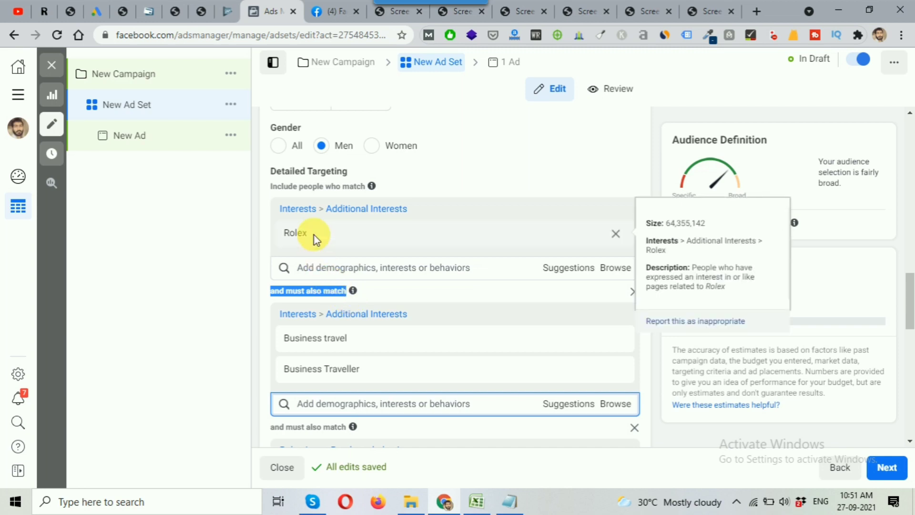
{"action": "scroll", "coordinate": [315, 239], "scroll_direction": "down", "scroll_amount": 1}
{"action": "mouse_move", "coordinate": [308, 275]}
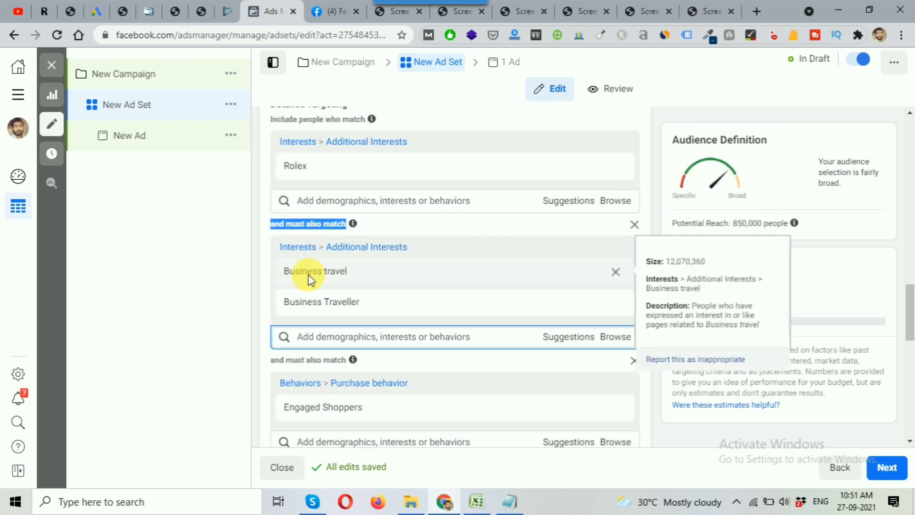
{"action": "mouse_move", "coordinate": [335, 310]}
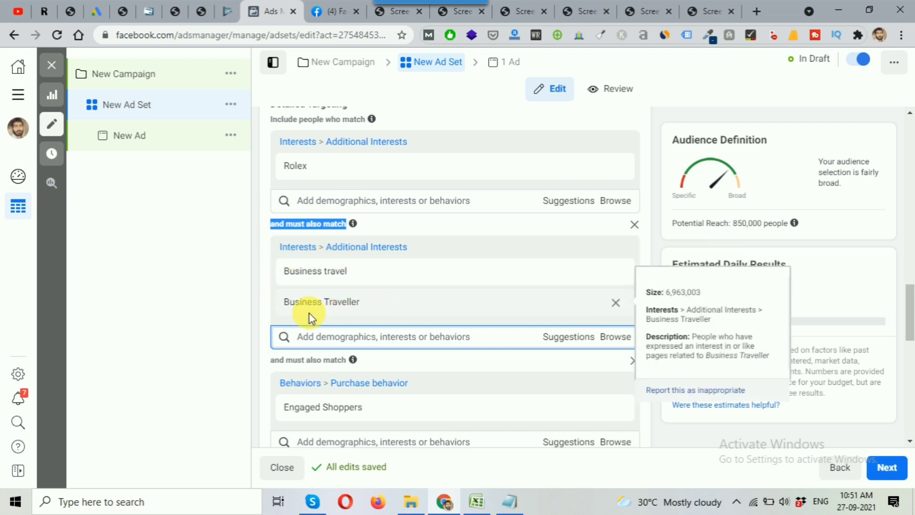
Highlight the "and must also match" label above Engaged Shoppers, check that behavior's details, and go through all three targeting layers again
{"action": "scroll", "coordinate": [352, 272], "scroll_direction": "down", "scroll_amount": 1}
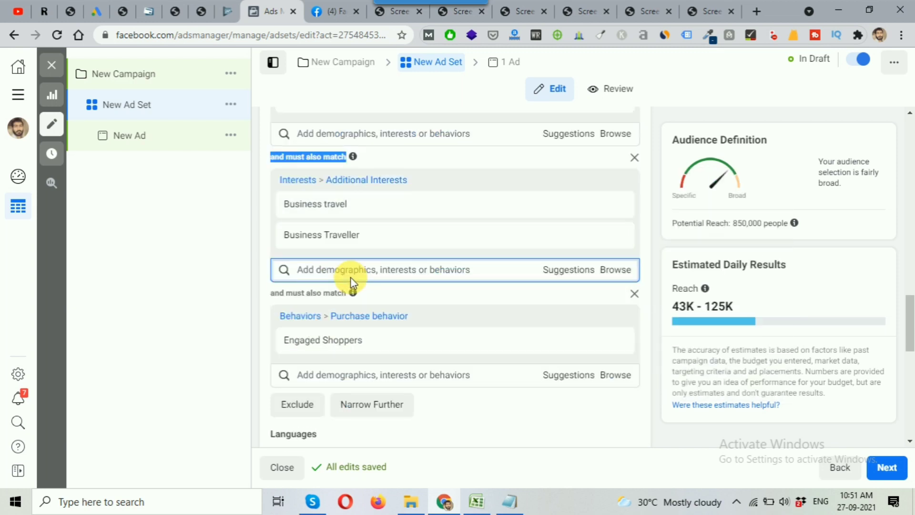
{"action": "left_click_drag", "start_coordinate": [271, 292], "coordinate": [347, 293]}
{"action": "mouse_move", "coordinate": [368, 336]}
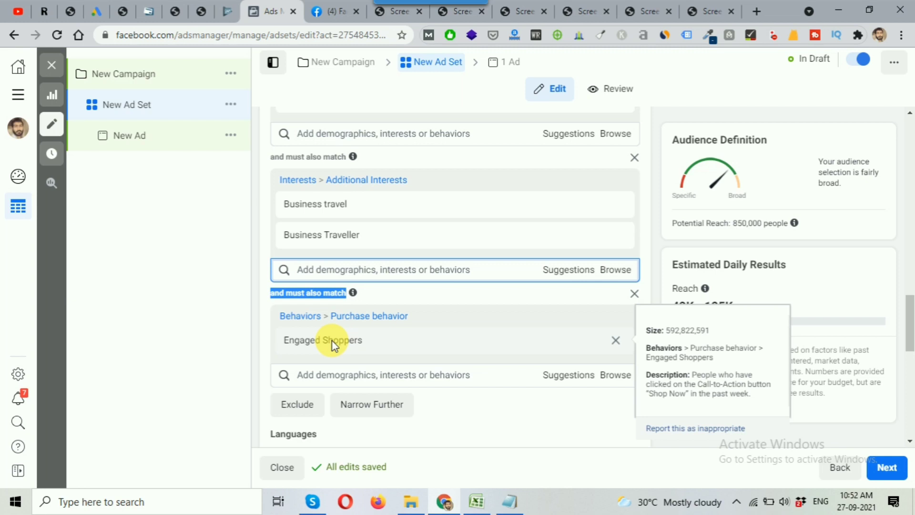
{"action": "left_click", "coordinate": [265, 279]}
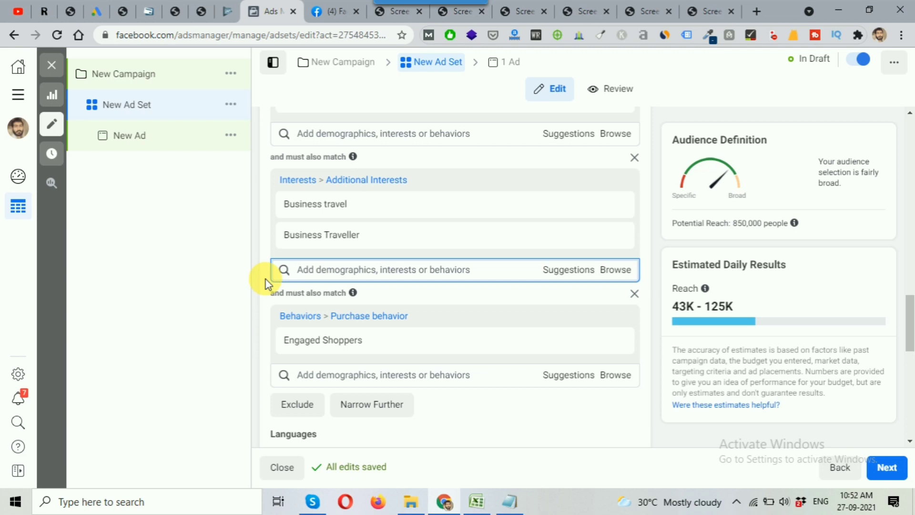
{"action": "scroll", "coordinate": [265, 280], "scroll_direction": "up", "scroll_amount": 3}
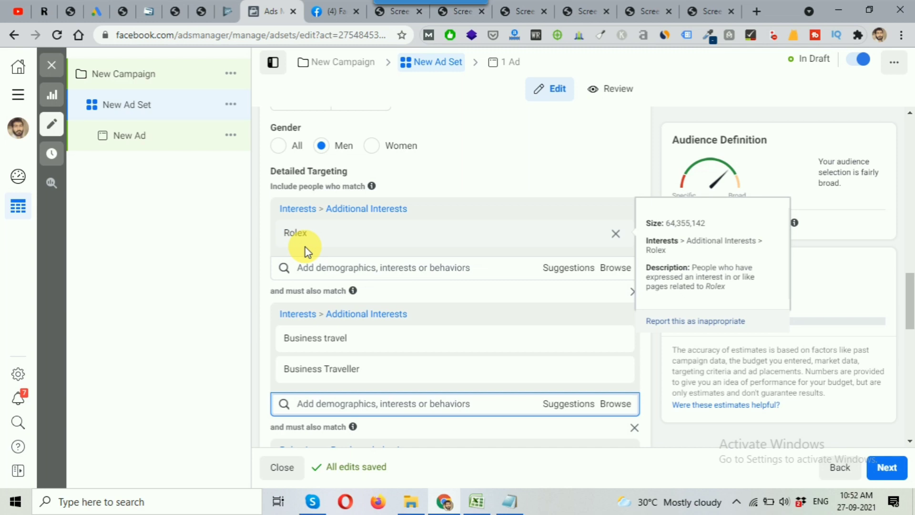
{"action": "scroll", "coordinate": [307, 252], "scroll_direction": "down", "scroll_amount": 2}
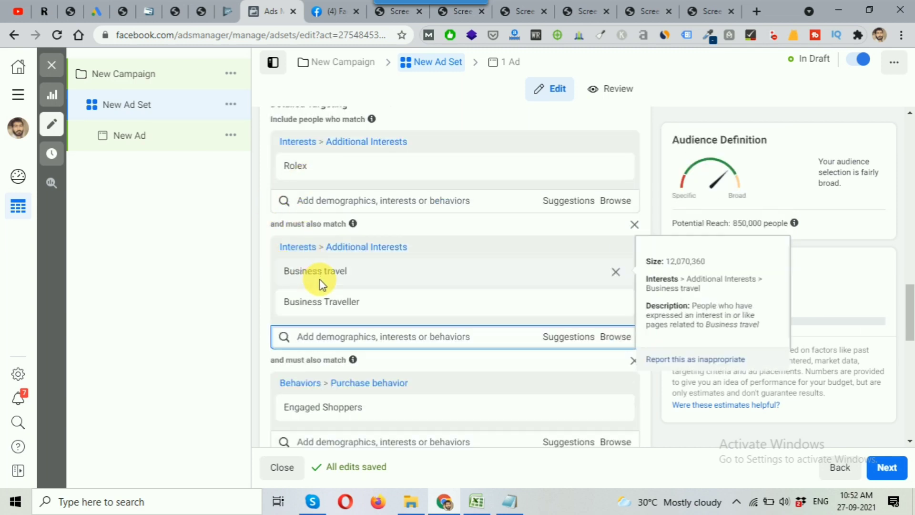
{"action": "scroll", "coordinate": [319, 279], "scroll_direction": "down", "scroll_amount": 2}
{"action": "mouse_move", "coordinate": [328, 350]}
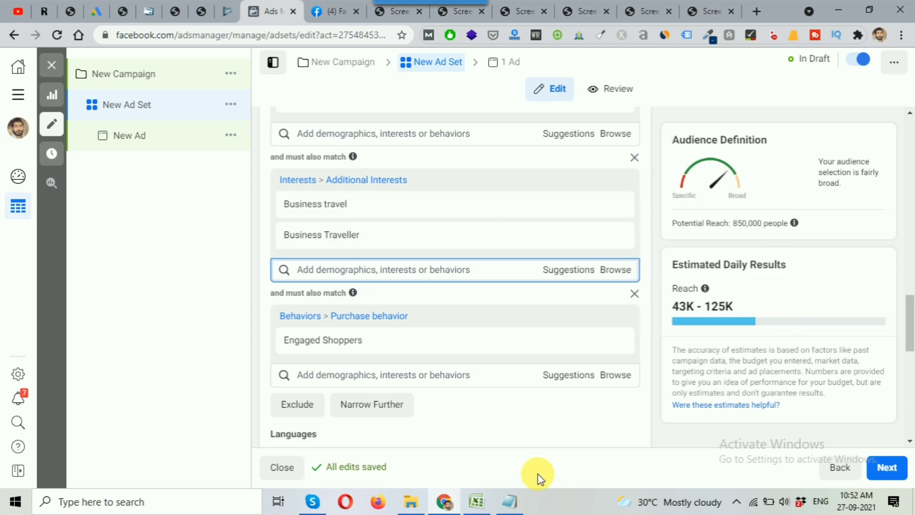
Compare the Notepad notes on detailed targeting with the age, gender and interest settings in the ad set
{"action": "left_click", "coordinate": [508, 501]}
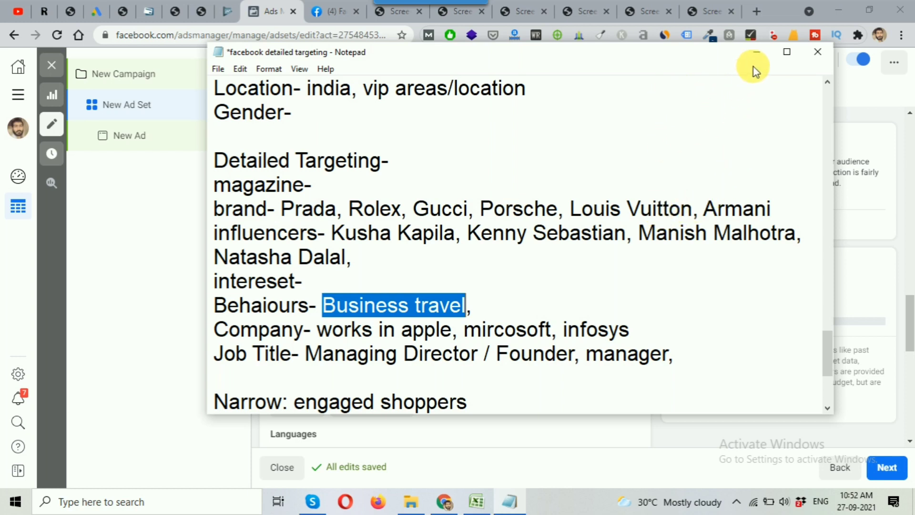
{"action": "left_click", "coordinate": [755, 53]}
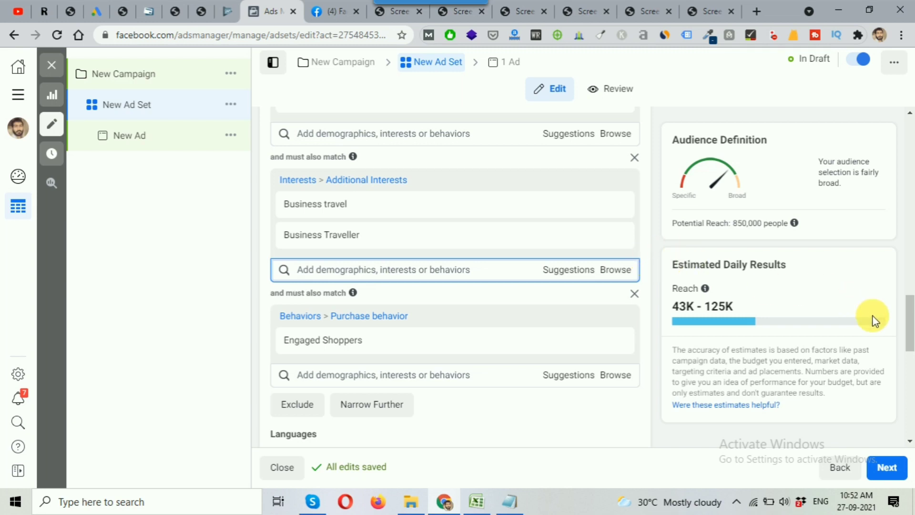
{"action": "left_click_drag", "start_coordinate": [908, 323], "coordinate": [911, 345]}
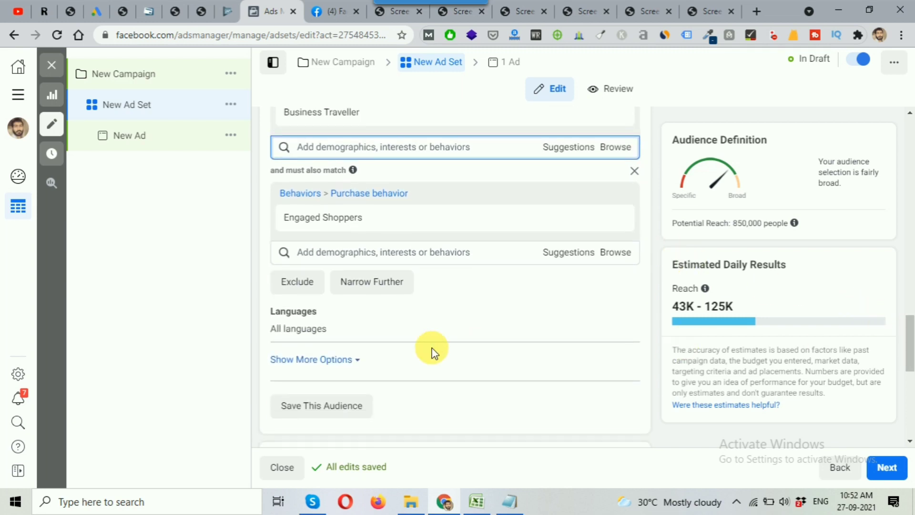
{"action": "scroll", "coordinate": [524, 335], "scroll_direction": "up", "scroll_amount": 5}
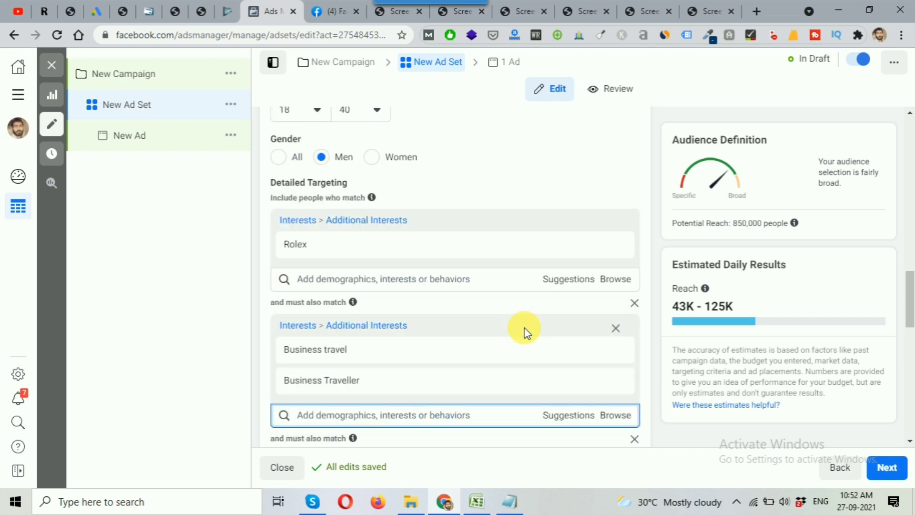
Highlight the vip areas location idea for Example 1 in the Notepad notes and read on to the remaining business examples
{"action": "left_click", "coordinate": [509, 501]}
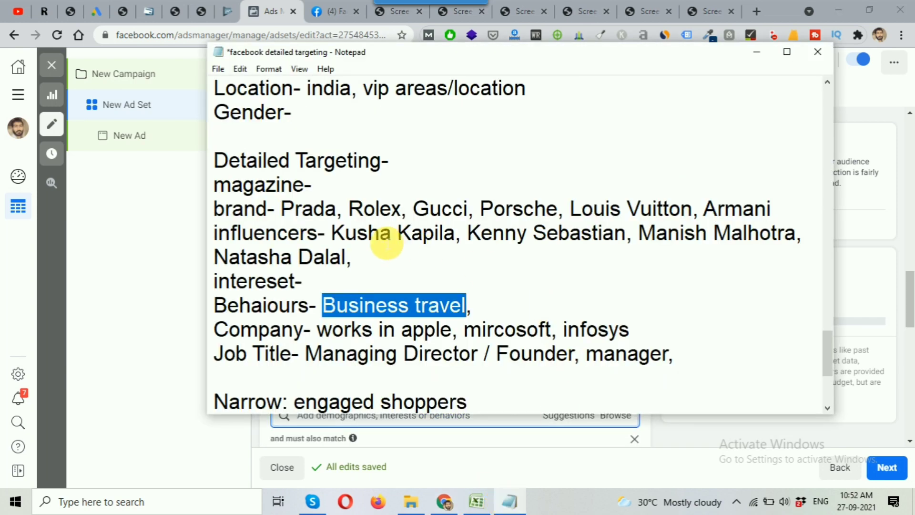
{"action": "scroll", "coordinate": [420, 283], "scroll_direction": "up", "scroll_amount": 1}
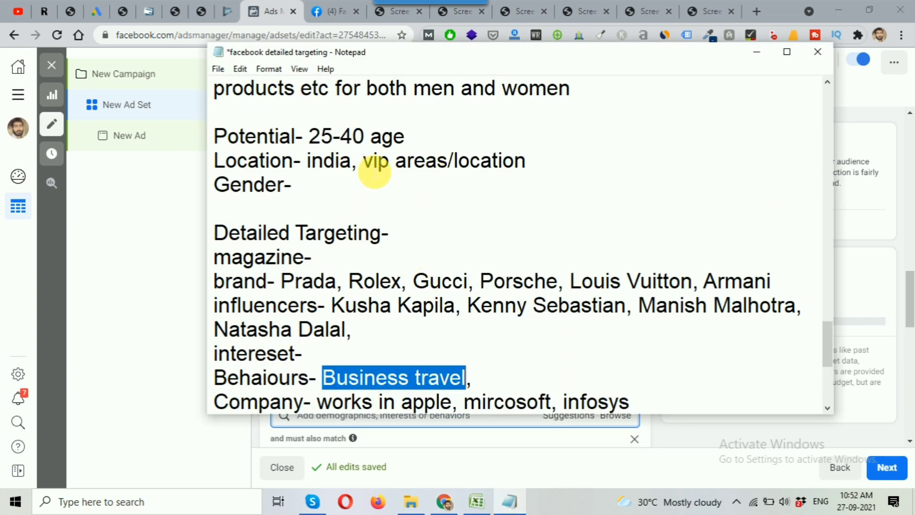
{"action": "left_click_drag", "start_coordinate": [364, 162], "coordinate": [528, 174]}
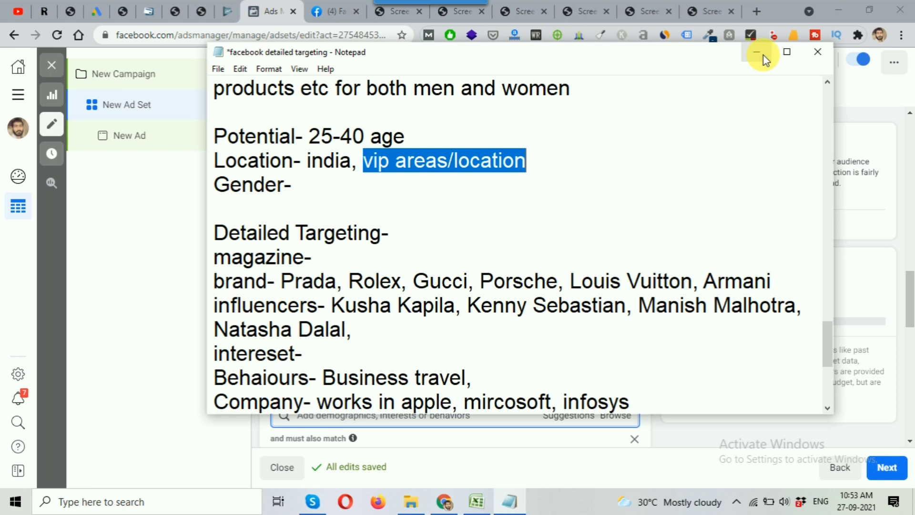
{"action": "scroll", "coordinate": [438, 228], "scroll_direction": "up", "scroll_amount": 1}
{"action": "left_click", "coordinate": [376, 234]}
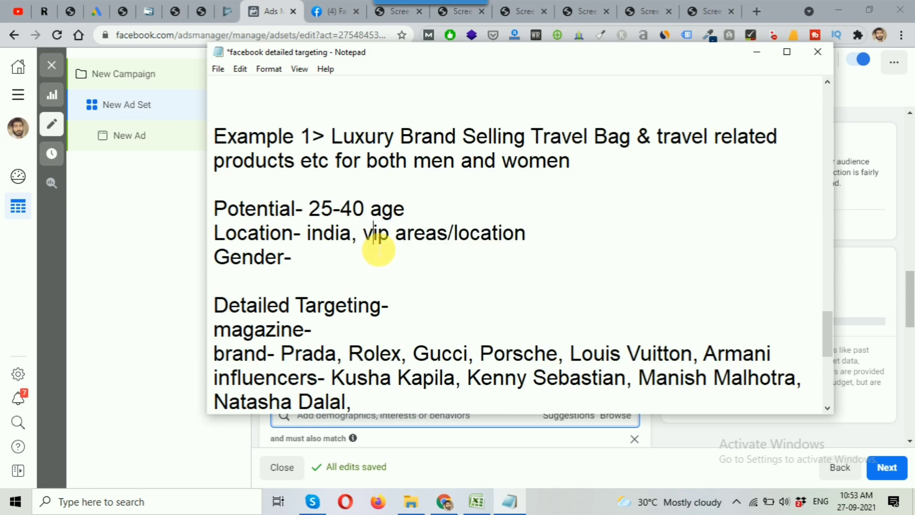
{"action": "left_click_drag", "start_coordinate": [364, 234], "coordinate": [453, 244]}
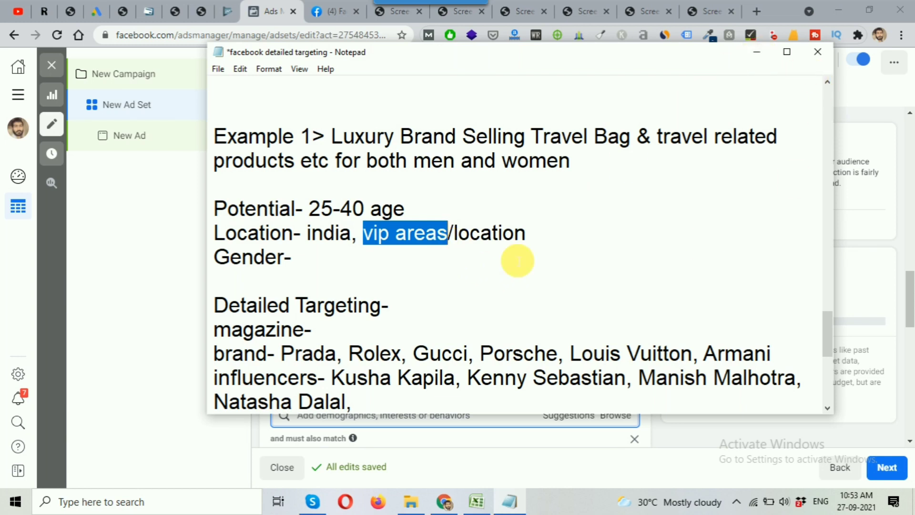
{"action": "left_click_drag", "start_coordinate": [826, 336], "coordinate": [829, 391]}
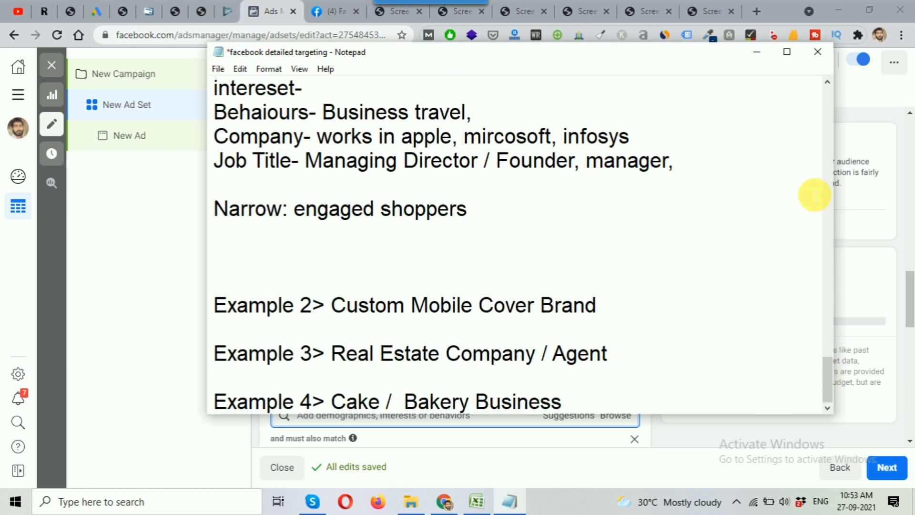
{"action": "left_click", "coordinate": [747, 55]}
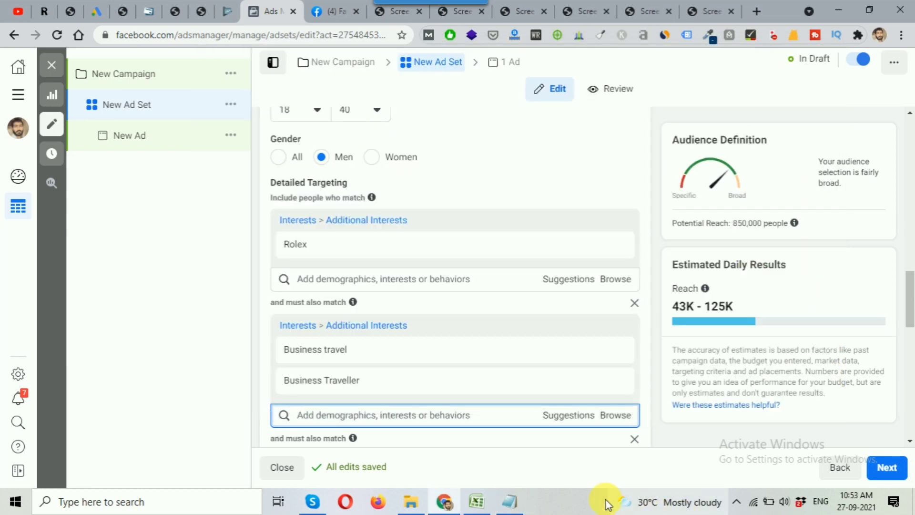
Highlight Custom Mobile Cover Brand under Example 2 in the Notepad notes and view the screenshot explaining why Torque's ad is shown
{"action": "left_click", "coordinate": [510, 500]}
{"action": "left_click_drag", "start_coordinate": [333, 308], "coordinate": [599, 313]}
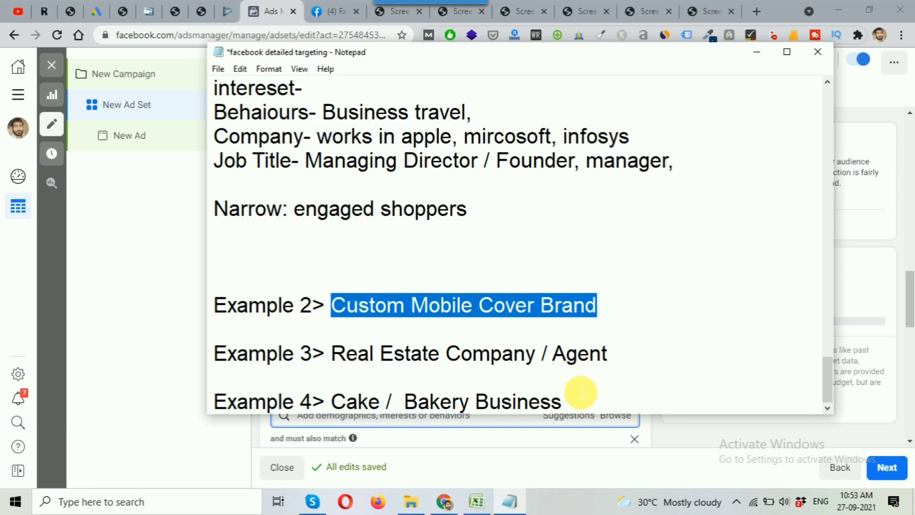
{"action": "left_click", "coordinate": [760, 57]}
{"action": "left_click", "coordinate": [700, 13]}
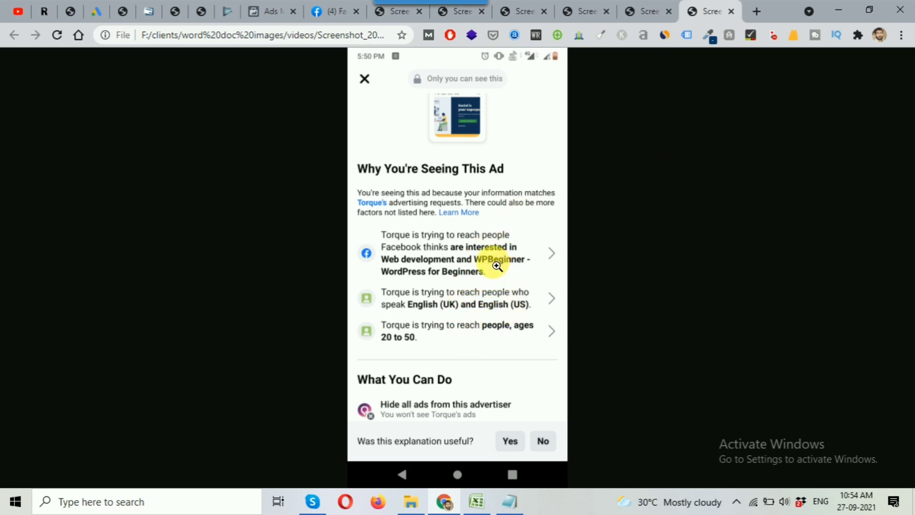
Go back to Example 1 in the Notepad notes and highlight vip areas in its Location line
{"action": "left_click", "coordinate": [509, 501]}
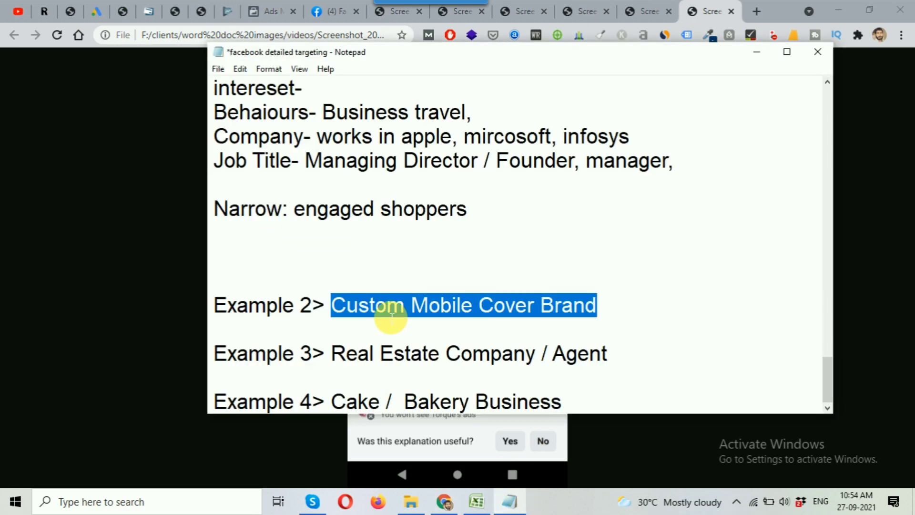
{"action": "scroll", "coordinate": [364, 272], "scroll_direction": "up", "scroll_amount": 1}
{"action": "scroll", "coordinate": [365, 273], "scroll_direction": "down", "scroll_amount": 1}
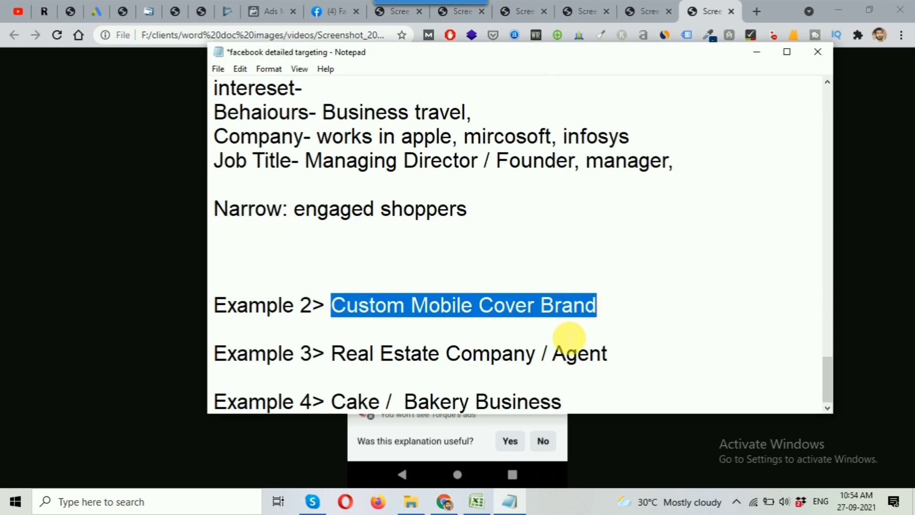
{"action": "scroll", "coordinate": [424, 225], "scroll_direction": "up", "scroll_amount": 2}
{"action": "left_click", "coordinate": [325, 233]}
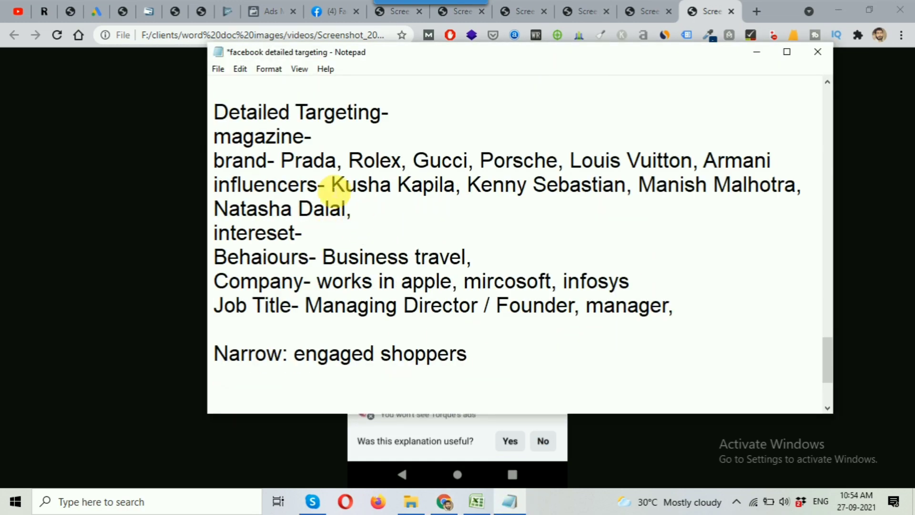
{"action": "scroll", "coordinate": [334, 185], "scroll_direction": "up", "scroll_amount": 2}
{"action": "left_click", "coordinate": [336, 206]}
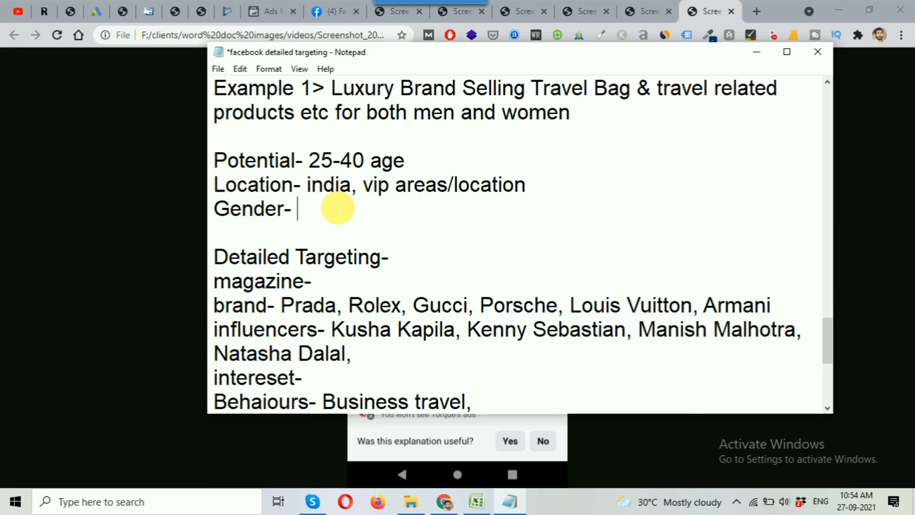
{"action": "double_click", "coordinate": [375, 185]}
{"action": "left_click_drag", "start_coordinate": [415, 188], "coordinate": [439, 184]}
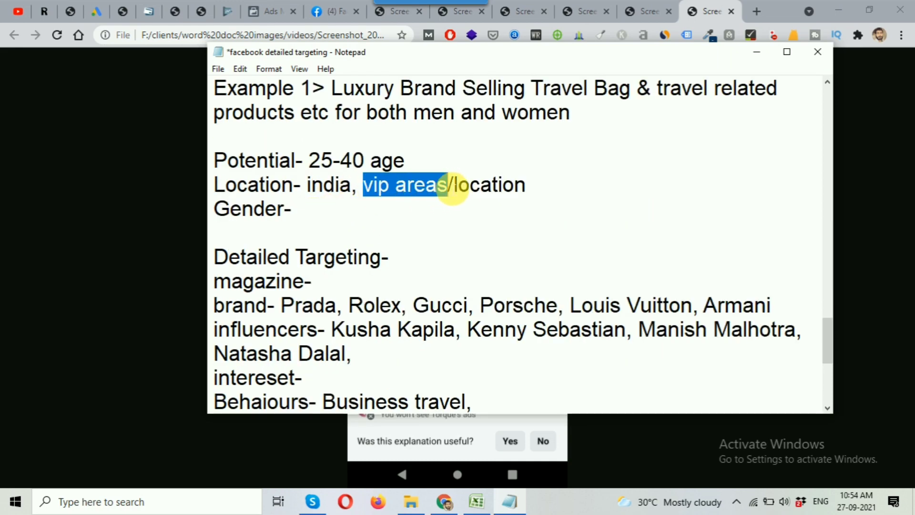
{"action": "left_click", "coordinate": [336, 214]}
Highlight the first influencer's name under Detailed Targeting in the Example 1 notes and return to the Torque ad screenshot
{"action": "scroll", "coordinate": [336, 216], "scroll_direction": "down", "scroll_amount": 2}
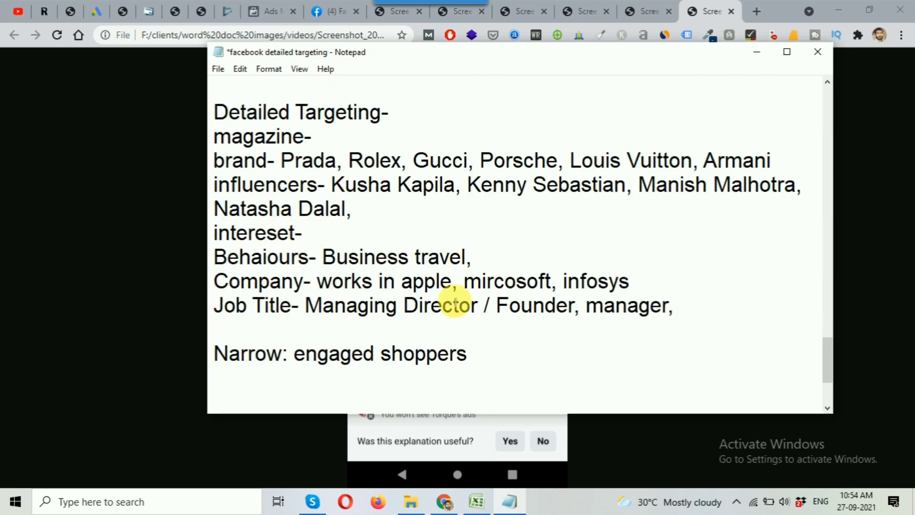
{"action": "left_click", "coordinate": [331, 234]}
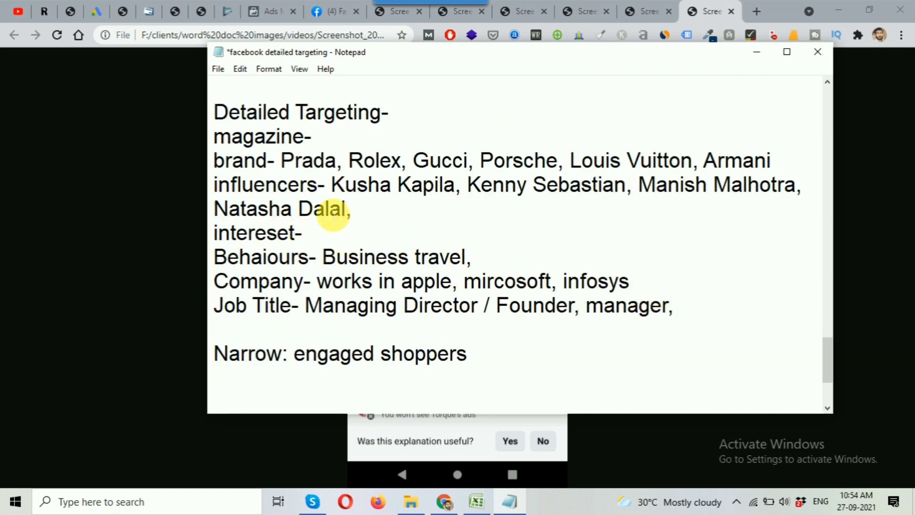
{"action": "left_click_drag", "start_coordinate": [332, 185], "coordinate": [450, 192]}
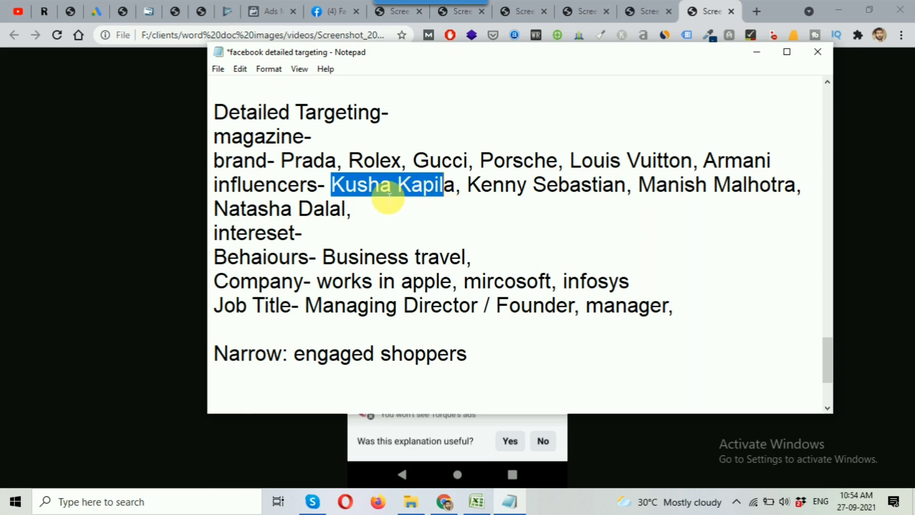
{"action": "left_click", "coordinate": [755, 53]}
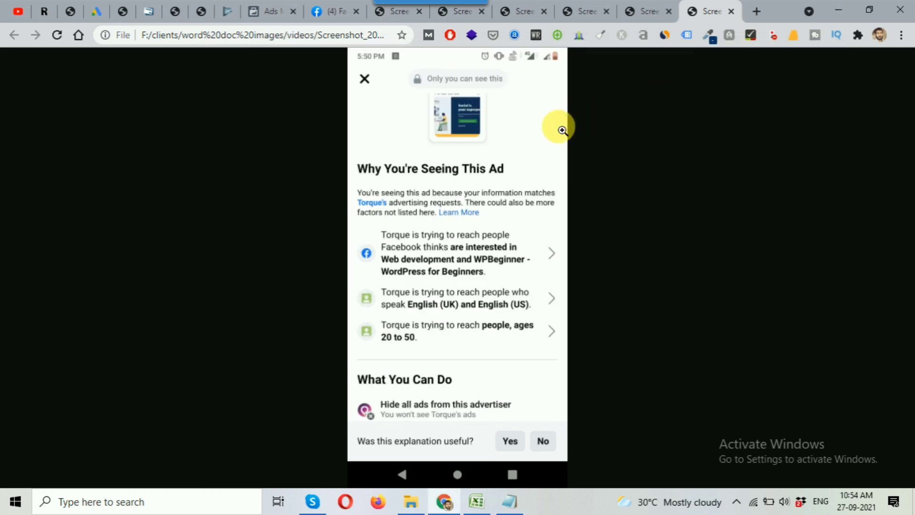
Compare the other ad explanation screenshots, including Rectangled and Client Accelerators, with the ad set's location, age, gender and detailed targeting
{"action": "left_click", "coordinate": [640, 9]}
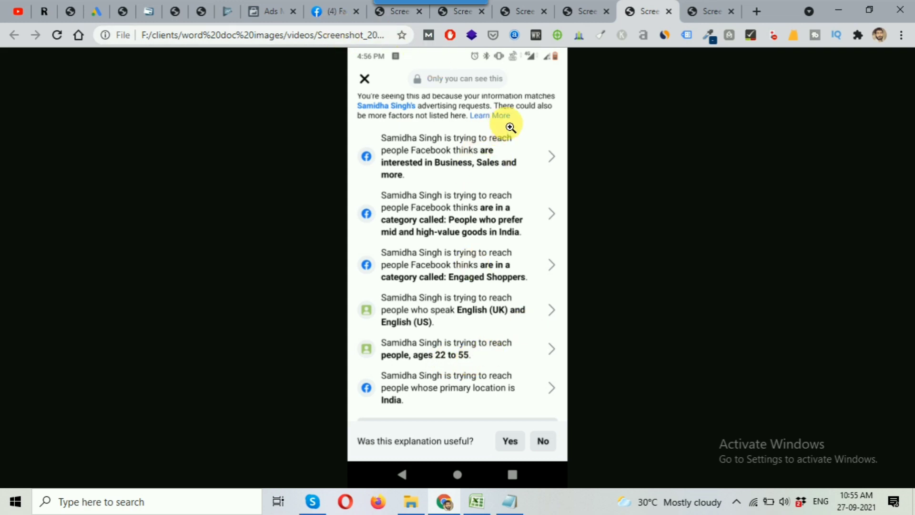
{"action": "left_click", "coordinate": [267, 10]}
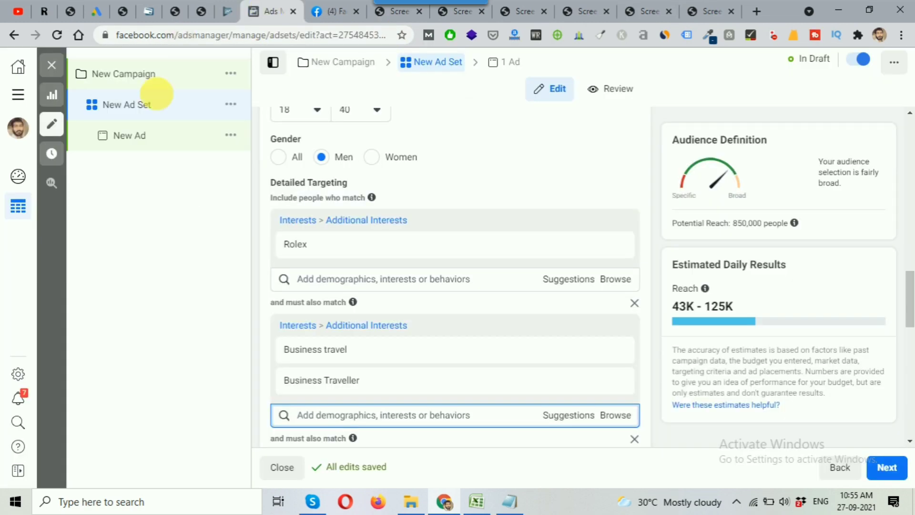
{"action": "scroll", "coordinate": [586, 300], "scroll_direction": "down", "scroll_amount": 1}
{"action": "mouse_move", "coordinate": [405, 193]}
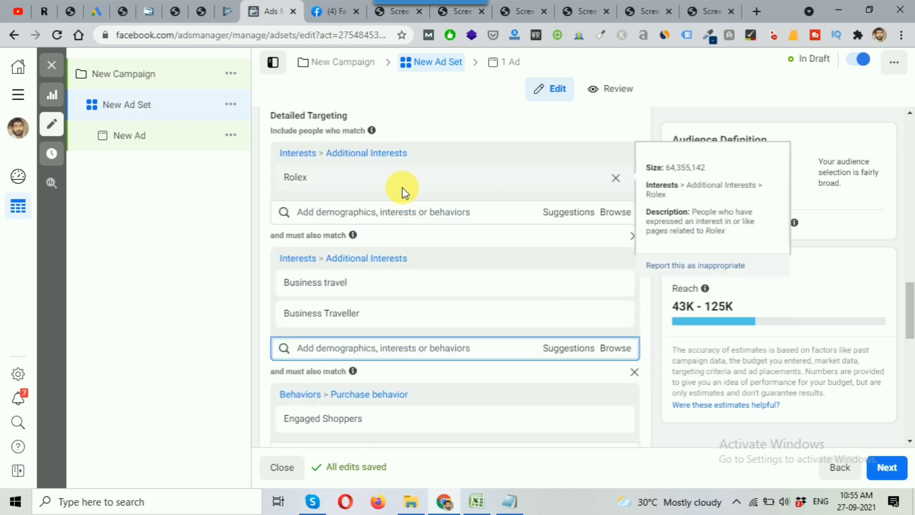
{"action": "scroll", "coordinate": [345, 298], "scroll_direction": "up", "scroll_amount": 3}
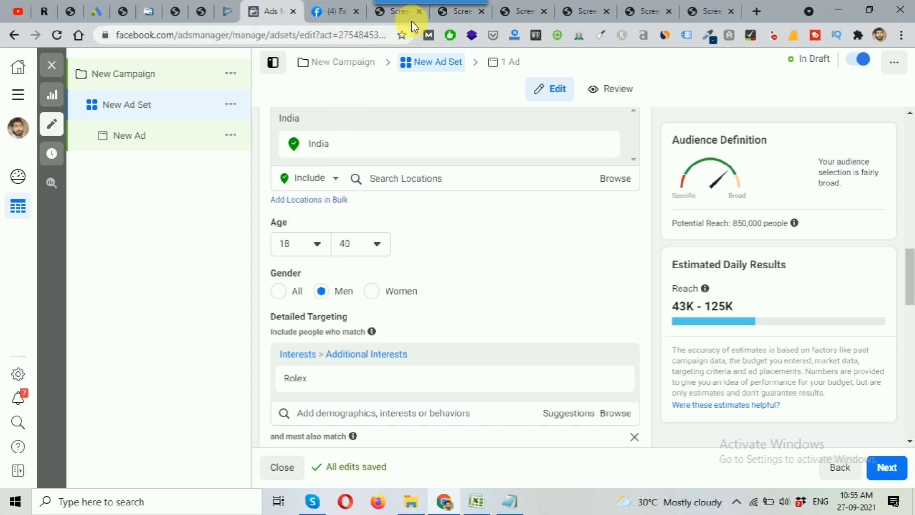
{"action": "left_click", "coordinate": [578, 14]}
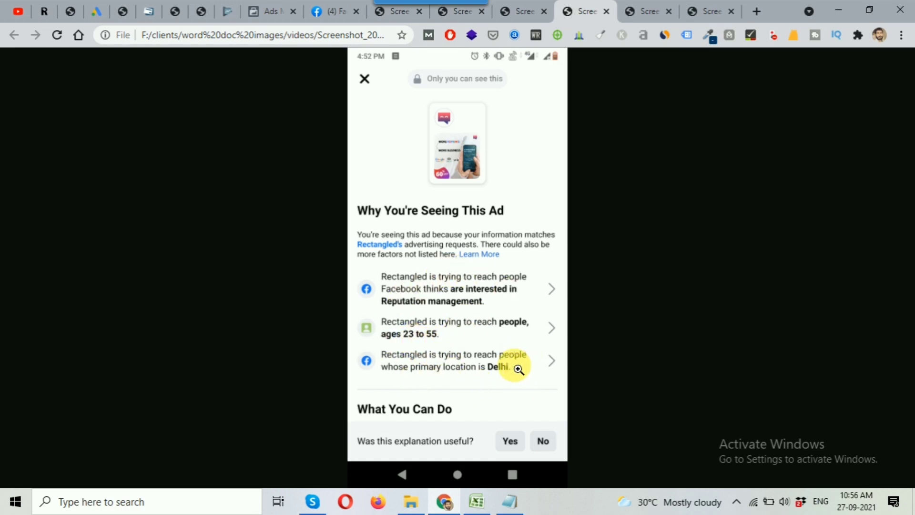
{"action": "left_click", "coordinate": [517, 14]}
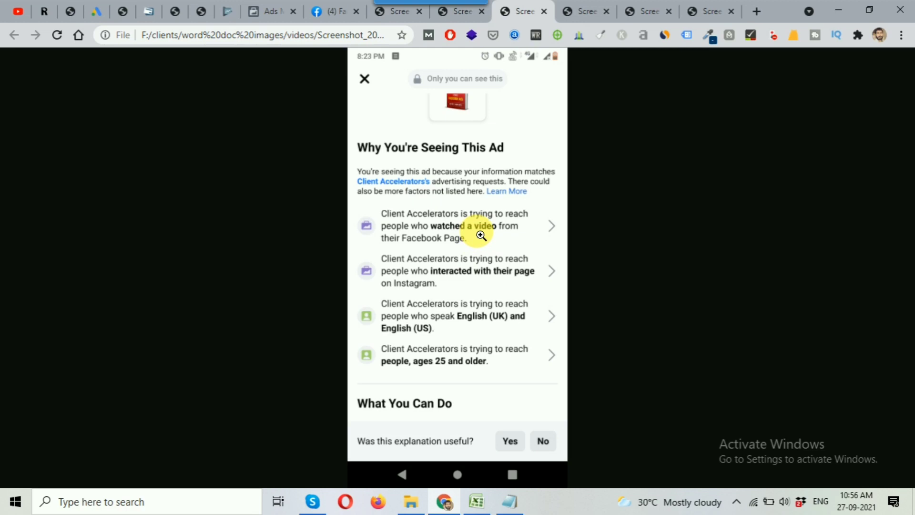
Highlight the Cold, Warm and Hot audience descriptions under Type of Audience in the Notepad notes
{"action": "left_click", "coordinate": [508, 502]}
{"action": "left_click_drag", "start_coordinate": [829, 362], "coordinate": [828, 140]}
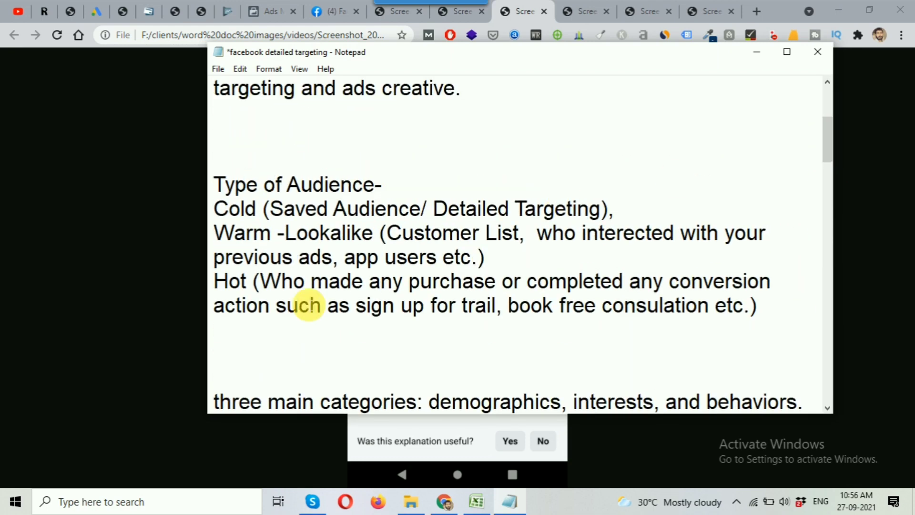
{"action": "left_click_drag", "start_coordinate": [220, 211], "coordinate": [311, 307]}
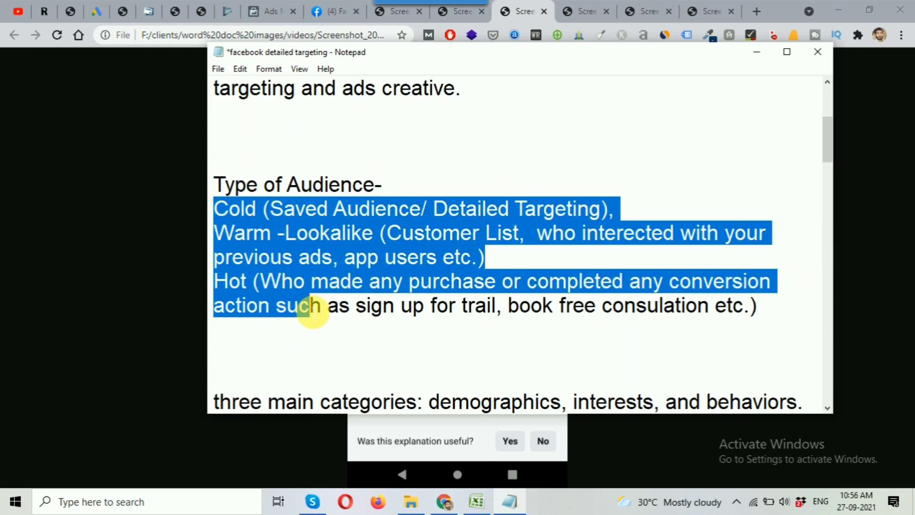
{"action": "left_click", "coordinate": [214, 259]}
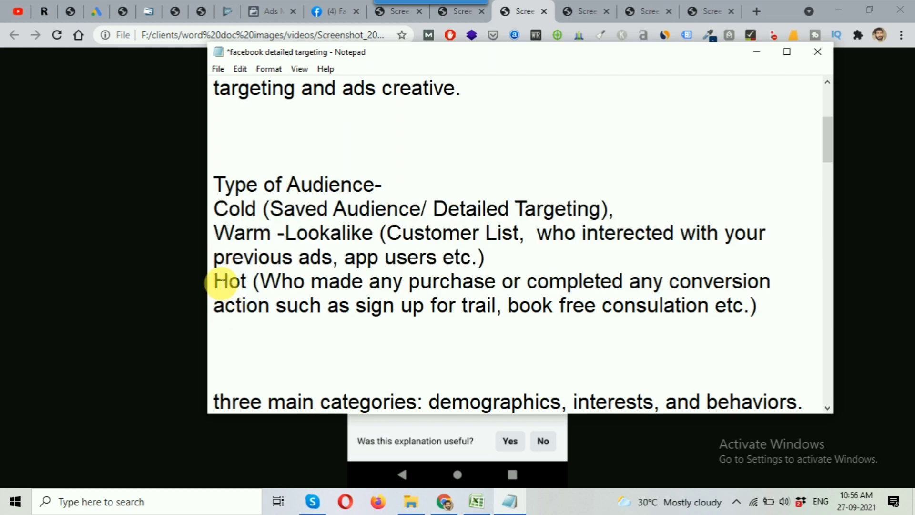
Highlight the Hot and Warm audience definitions in the notes and compare them with the Client Accelerators ad explanation
{"action": "left_click_drag", "start_coordinate": [214, 281], "coordinate": [368, 282]}
{"action": "left_click_drag", "start_coordinate": [215, 233], "coordinate": [296, 234]}
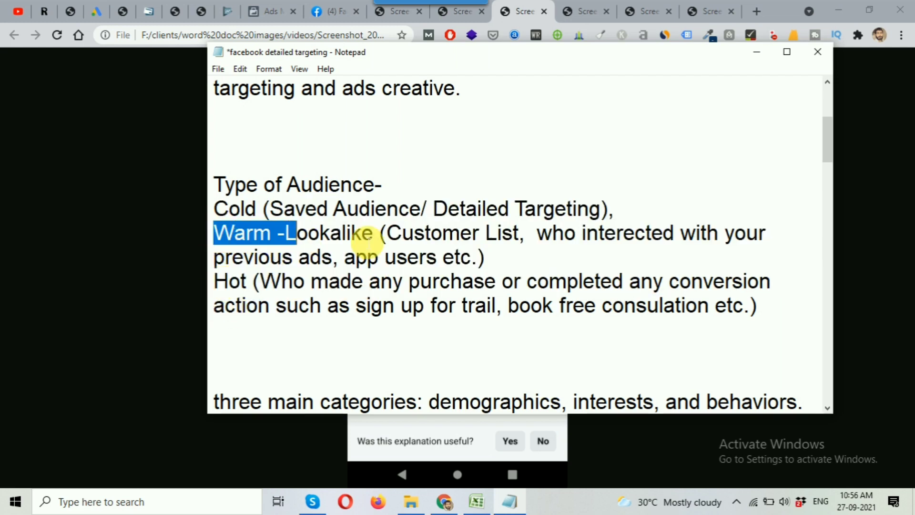
{"action": "left_click_drag", "start_coordinate": [537, 233], "coordinate": [472, 260]}
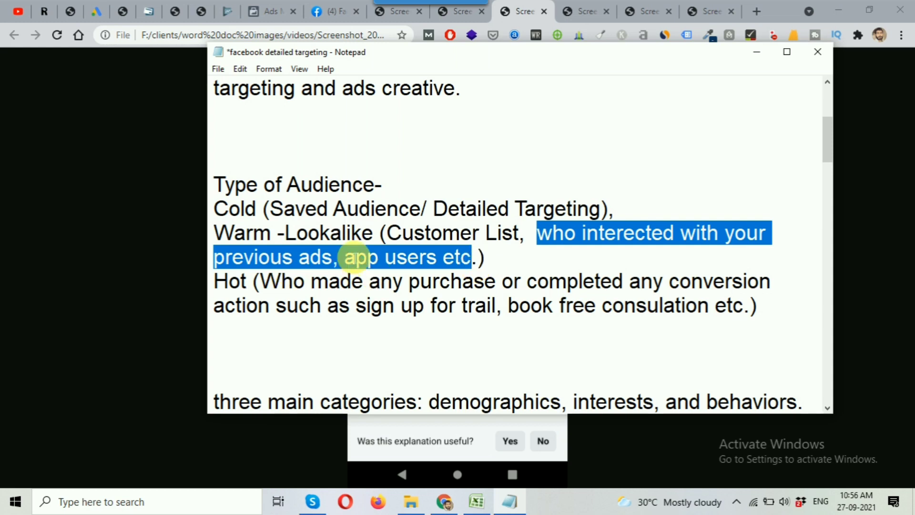
{"action": "left_click", "coordinate": [758, 52]}
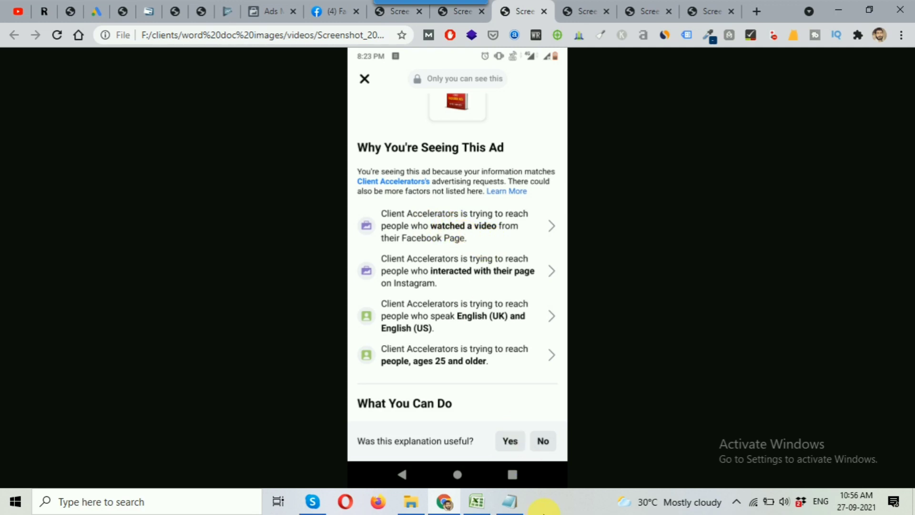
{"action": "left_click", "coordinate": [514, 505]}
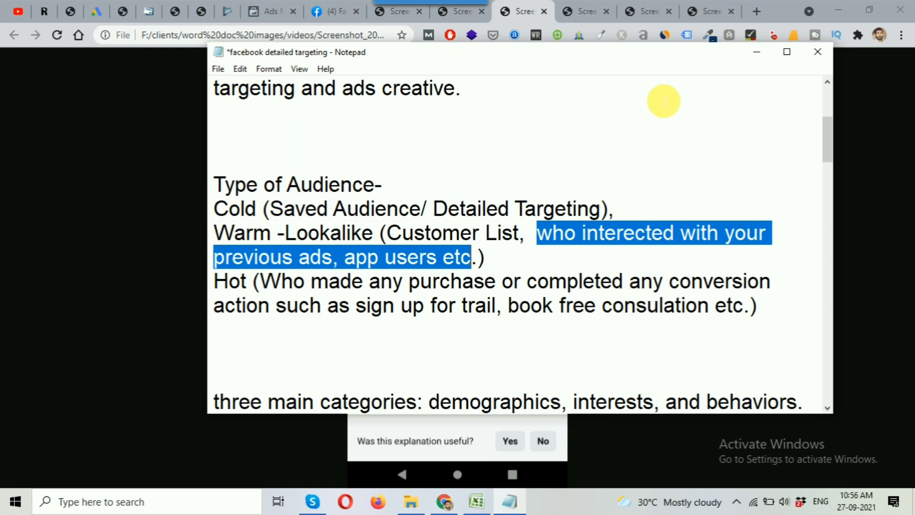
{"action": "left_click", "coordinate": [623, 233]}
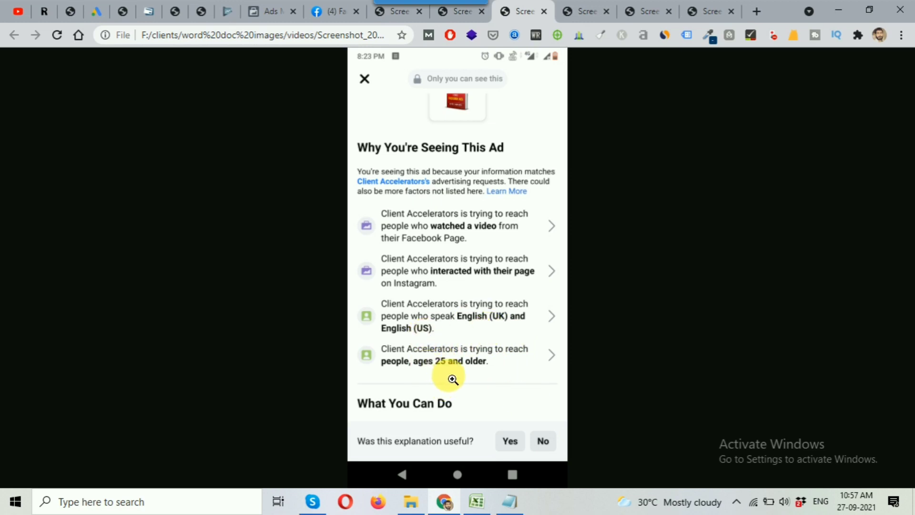
Return to the ad set in Ads Manager, expand the additional audience options and open Connections for editing
{"action": "left_click", "coordinate": [262, 14]}
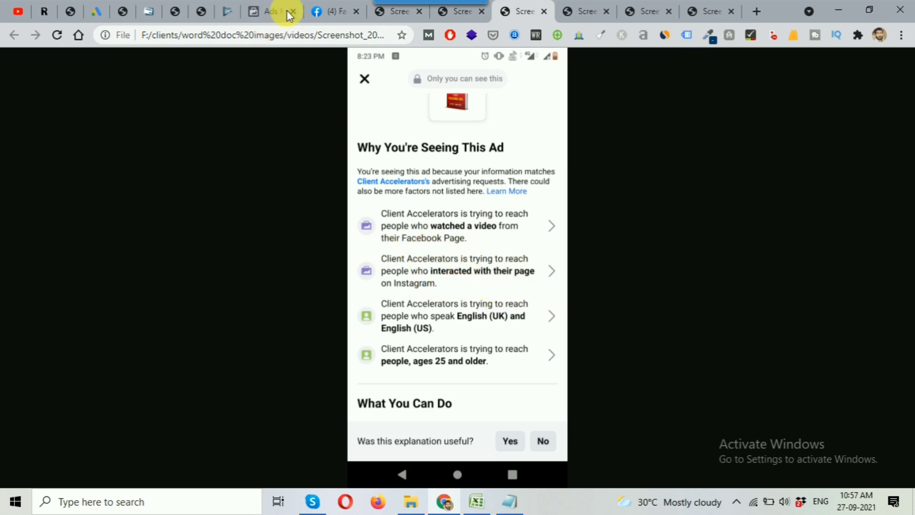
{"action": "left_click", "coordinate": [268, 11]}
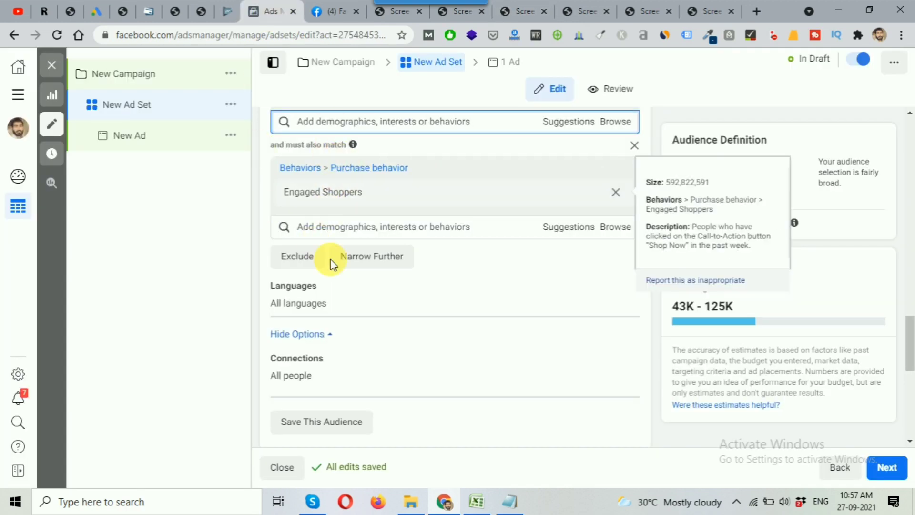
{"action": "left_click", "coordinate": [302, 334]}
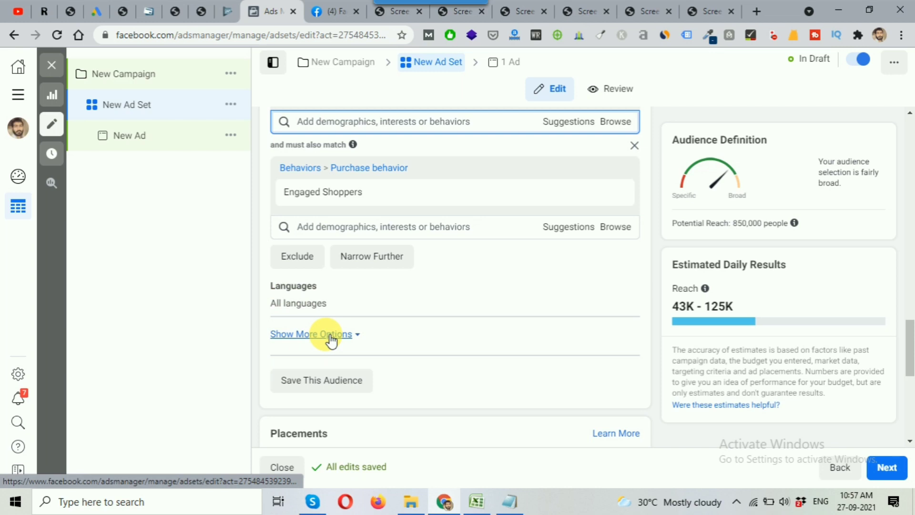
{"action": "left_click", "coordinate": [331, 336]}
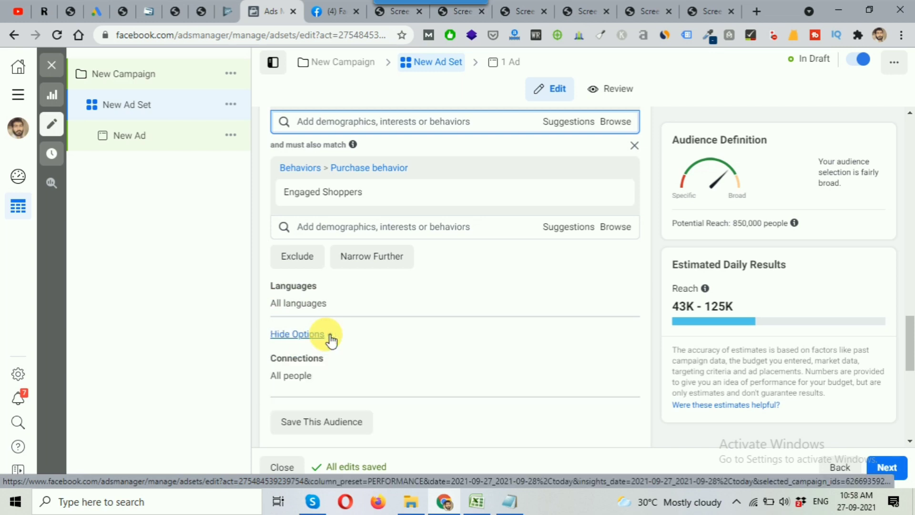
{"action": "mouse_move", "coordinate": [285, 370]}
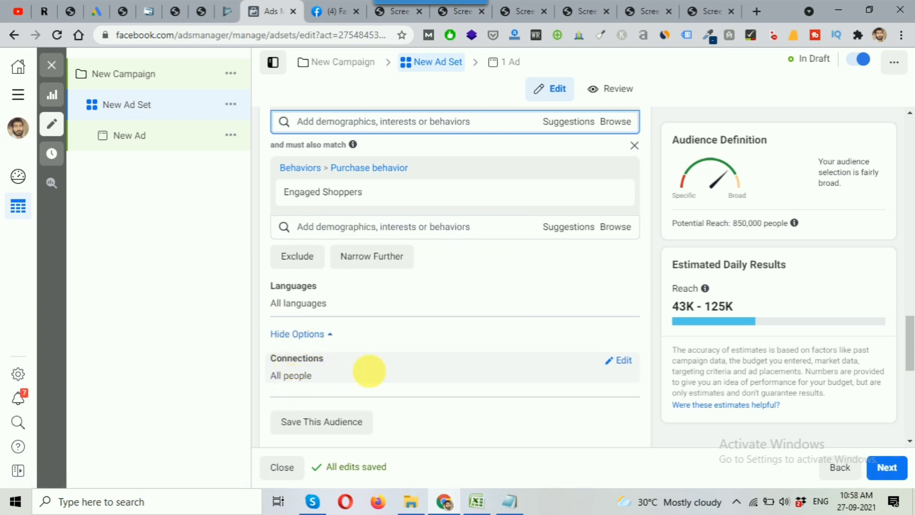
{"action": "left_click", "coordinate": [618, 360]}
{"action": "scroll", "coordinate": [432, 281], "scroll_direction": "down", "scroll_amount": 1}
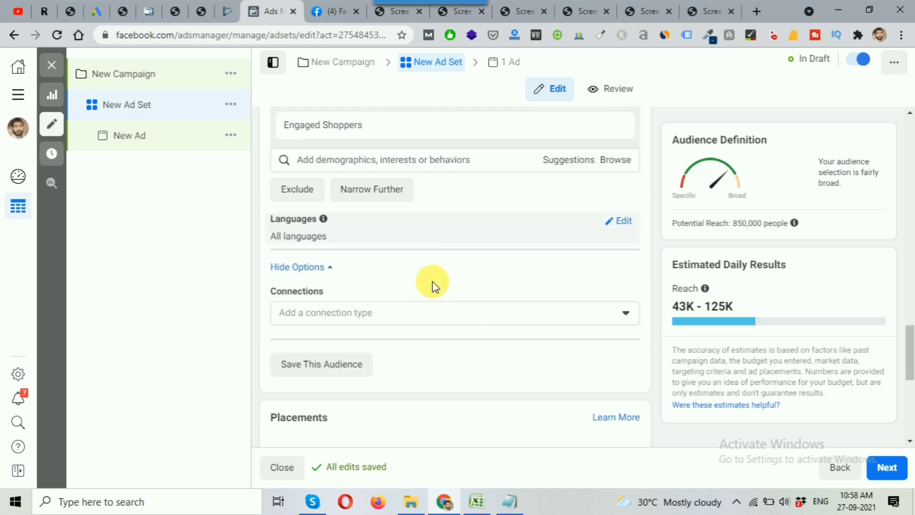
Review the available Facebook Pages, Apps and Events connection types without choosing one, and return to the Client Accelerators ad screenshot
{"action": "left_click", "coordinate": [341, 313]}
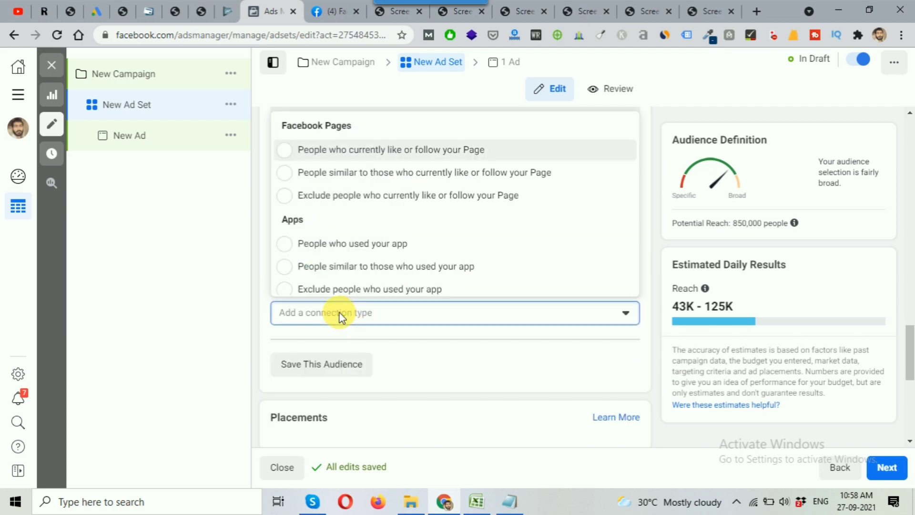
{"action": "scroll", "coordinate": [605, 328], "scroll_direction": "up", "scroll_amount": 1}
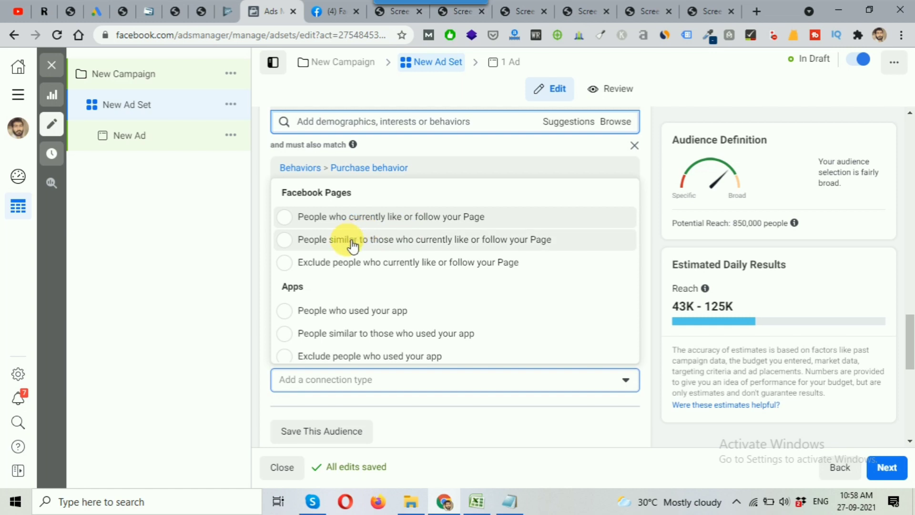
{"action": "scroll", "coordinate": [462, 319], "scroll_direction": "down", "scroll_amount": 2}
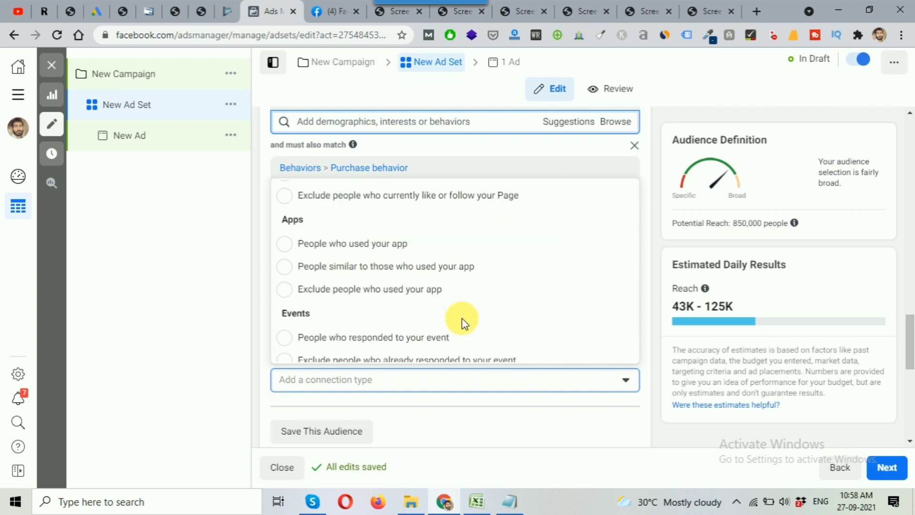
{"action": "scroll", "coordinate": [415, 286], "scroll_direction": "down", "scroll_amount": 1}
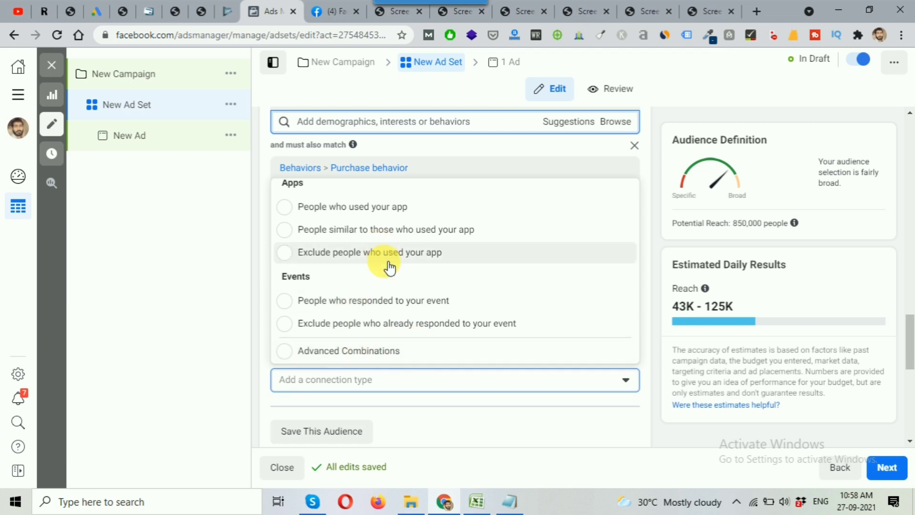
{"action": "scroll", "coordinate": [578, 249], "scroll_direction": "up", "scroll_amount": 2}
{"action": "left_click", "coordinate": [654, 254]}
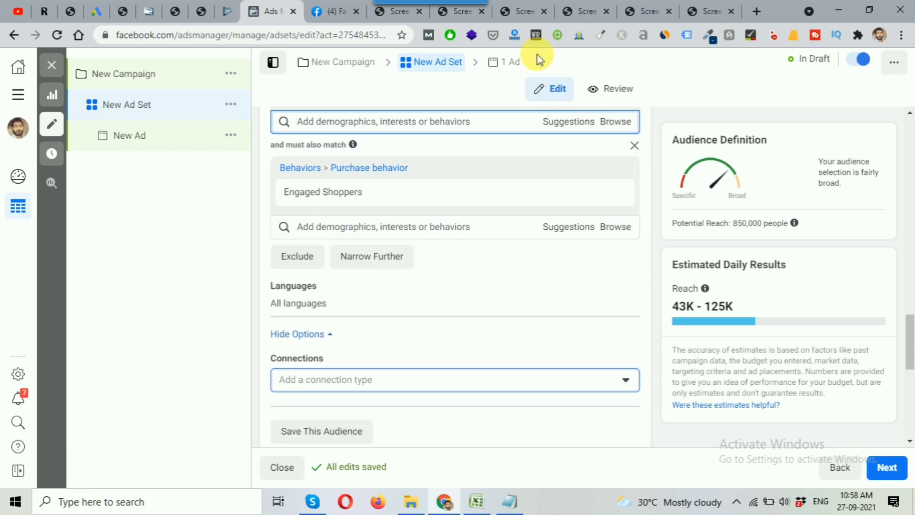
{"action": "left_click", "coordinate": [523, 12]}
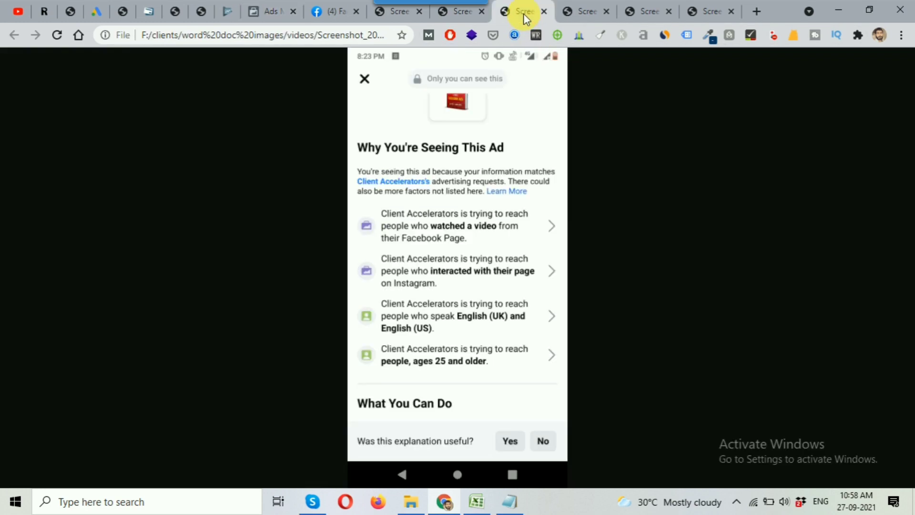
Compare the Digital Ecosystem ad explanation with the Warm audience note, highlighting "Lookalike (Customer List", and view the Seven Spring ad explanation
{"action": "left_click", "coordinate": [461, 13]}
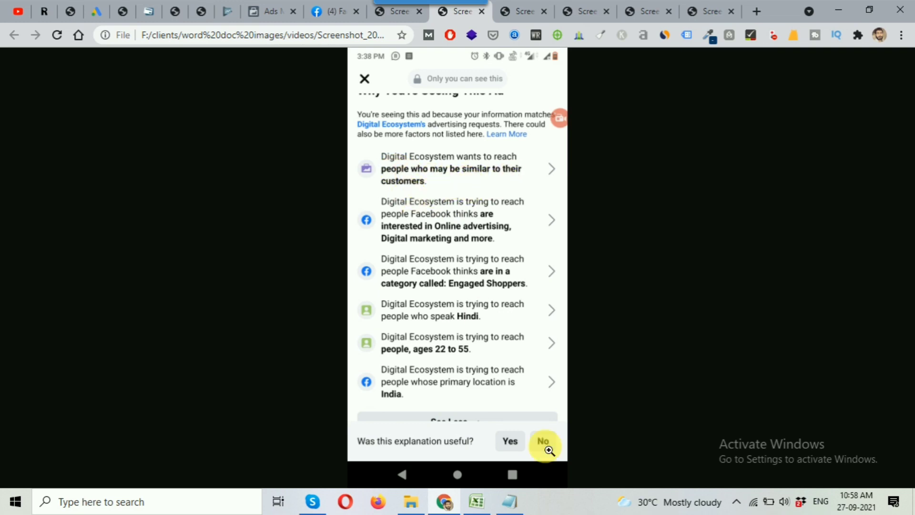
{"action": "left_click", "coordinate": [510, 502]}
{"action": "left_click", "coordinate": [476, 262]}
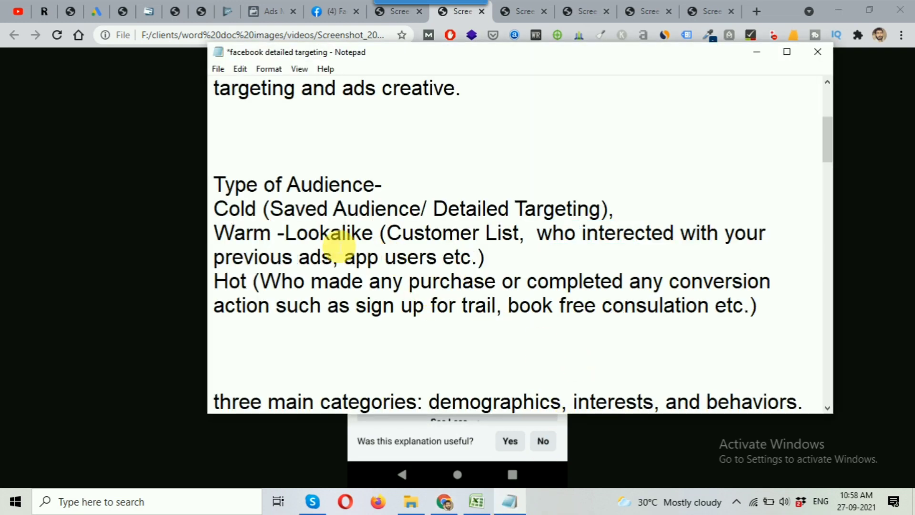
{"action": "left_click_drag", "start_coordinate": [284, 232], "coordinate": [522, 234]}
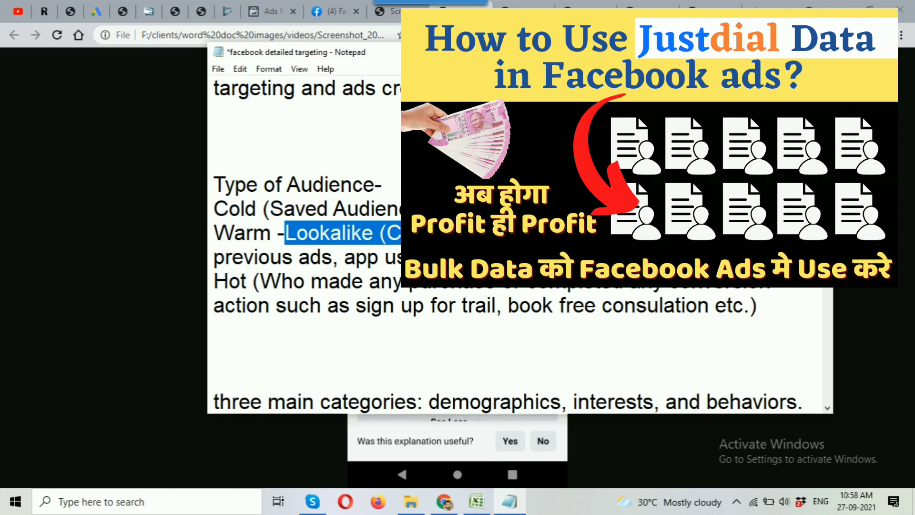
{"action": "left_click", "coordinate": [153, 236]}
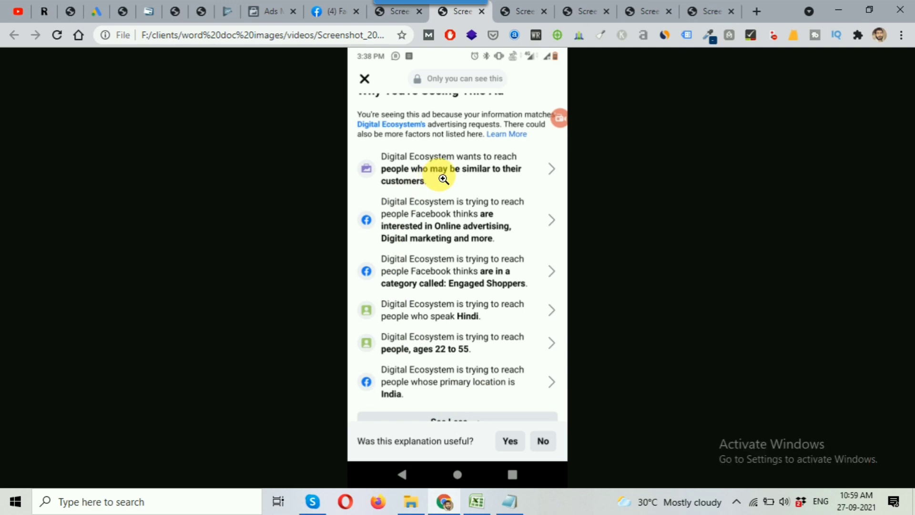
{"action": "left_click", "coordinate": [393, 15]}
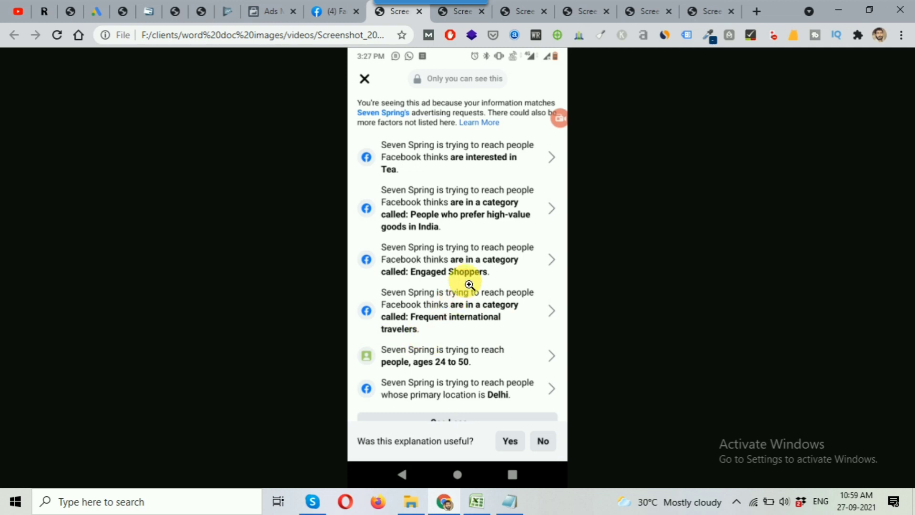
Switch to Ads Manager and compare the customer profile attributes in the Notepad notes with the ad set's layered detailed targeting
{"action": "left_click", "coordinate": [269, 14]}
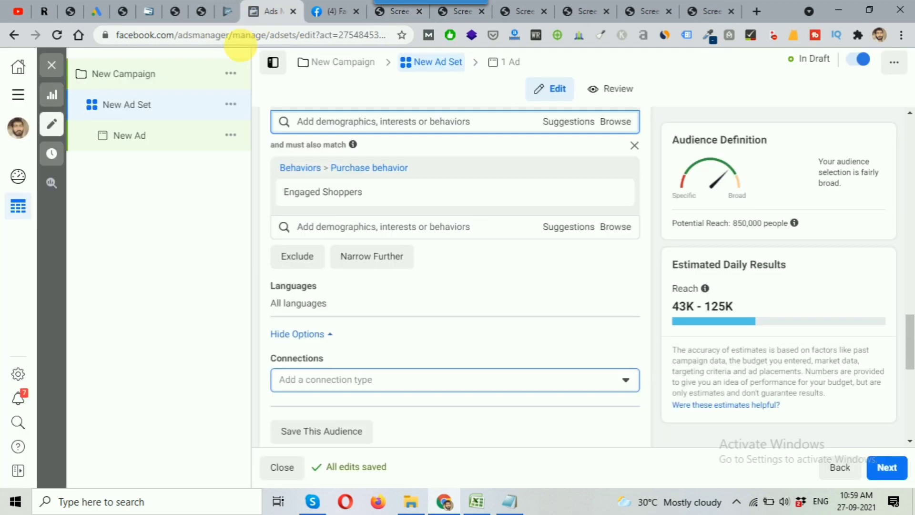
{"action": "left_click", "coordinate": [512, 502]}
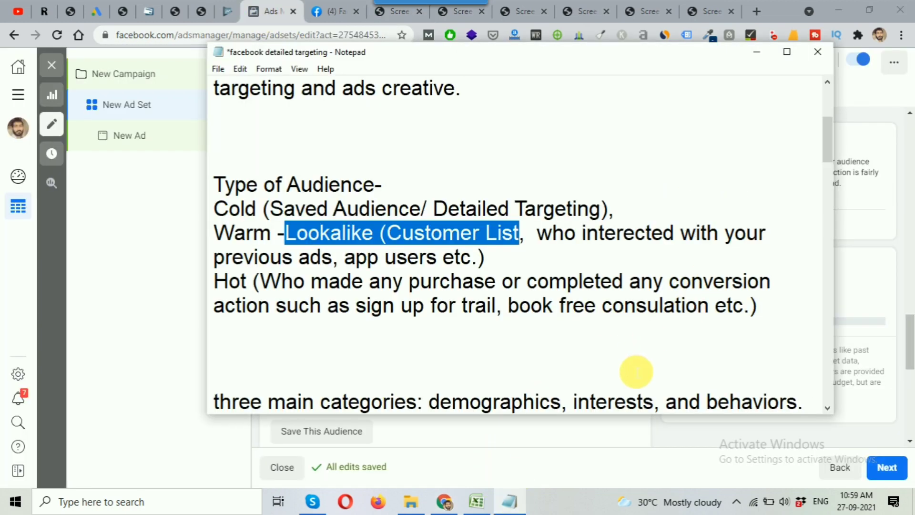
{"action": "left_click_drag", "start_coordinate": [828, 141], "coordinate": [829, 266]}
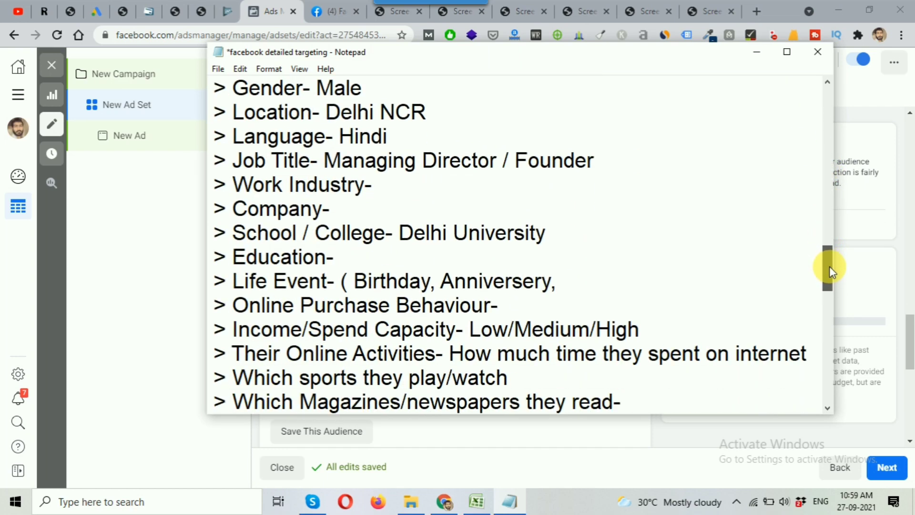
{"action": "scroll", "coordinate": [265, 221], "scroll_direction": "down", "scroll_amount": 1}
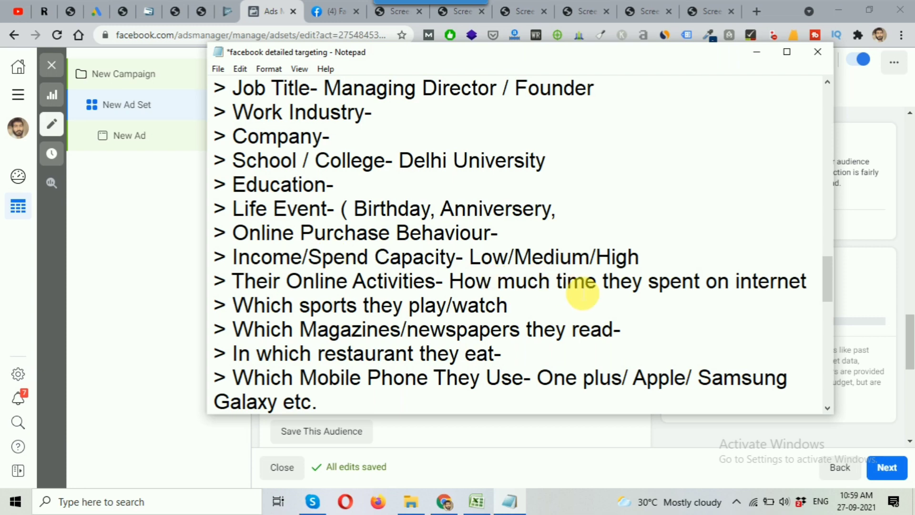
{"action": "left_click", "coordinate": [754, 53]}
{"action": "scroll", "coordinate": [590, 381], "scroll_direction": "up", "scroll_amount": 3}
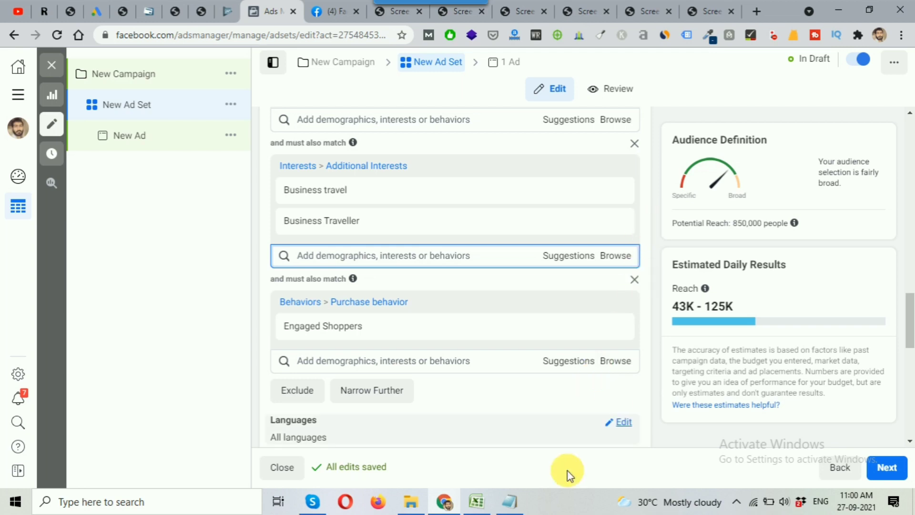
{"action": "left_click", "coordinate": [512, 504]}
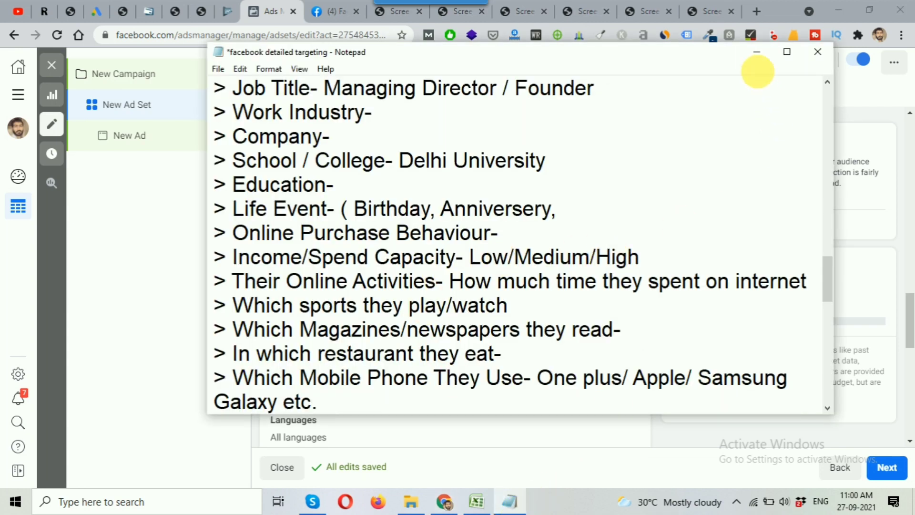
{"action": "left_click", "coordinate": [754, 56]}
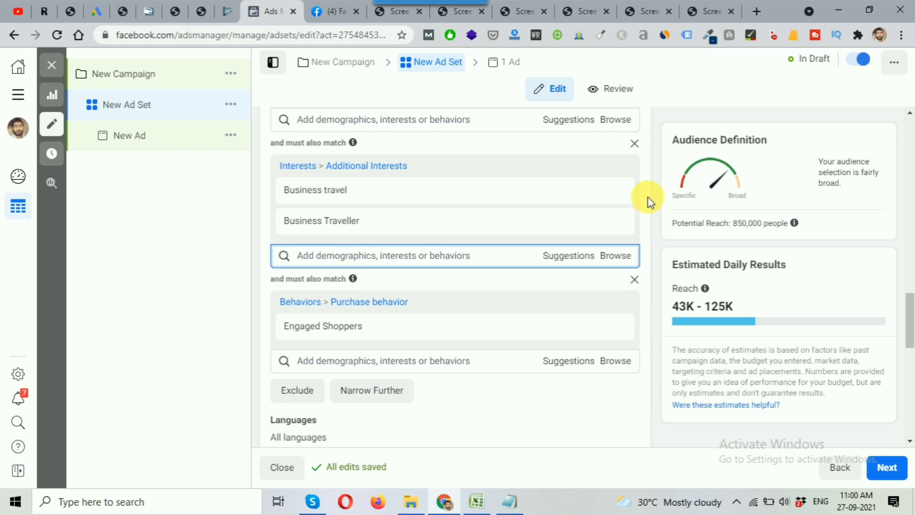
Review the ad set's audience settings from Detailed Targeting back through gender, age and locations to Custom Audiences
{"action": "scroll", "coordinate": [648, 200], "scroll_direction": "up", "scroll_amount": 1}
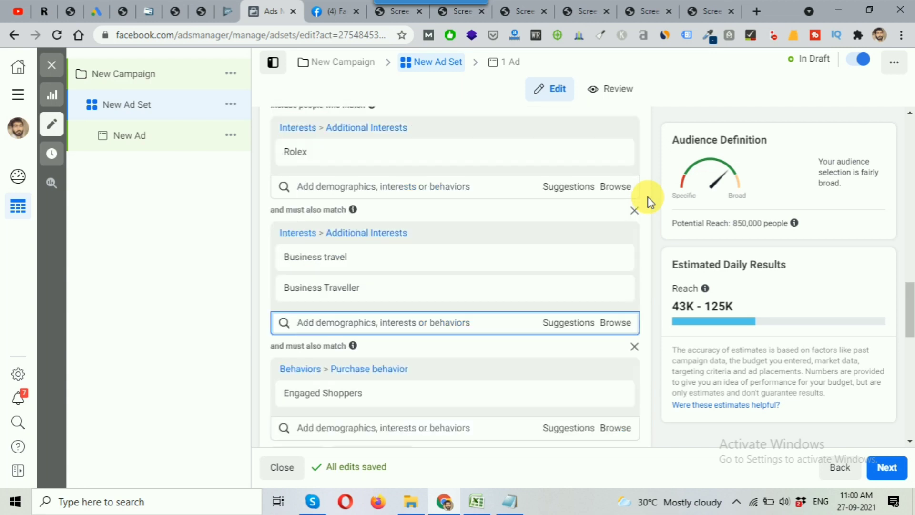
{"action": "scroll", "coordinate": [649, 201], "scroll_direction": "up", "scroll_amount": 1}
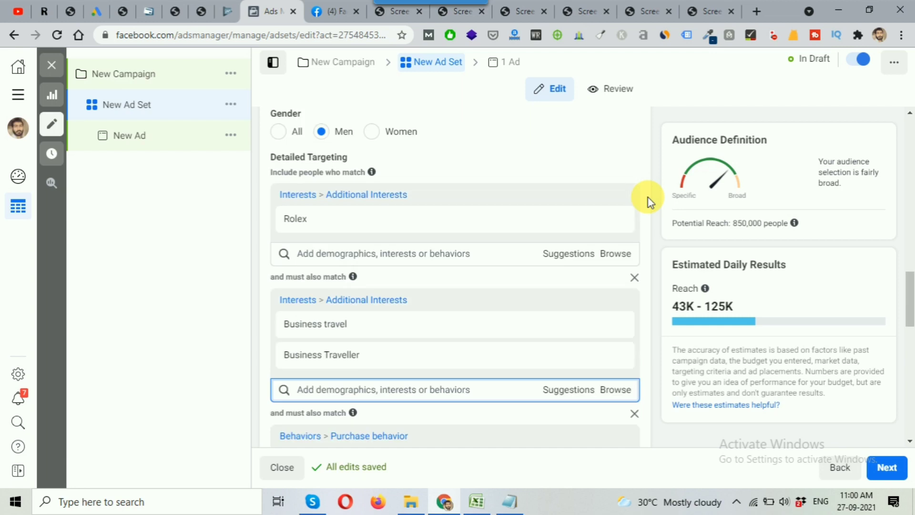
{"action": "scroll", "coordinate": [649, 201], "scroll_direction": "up", "scroll_amount": 2}
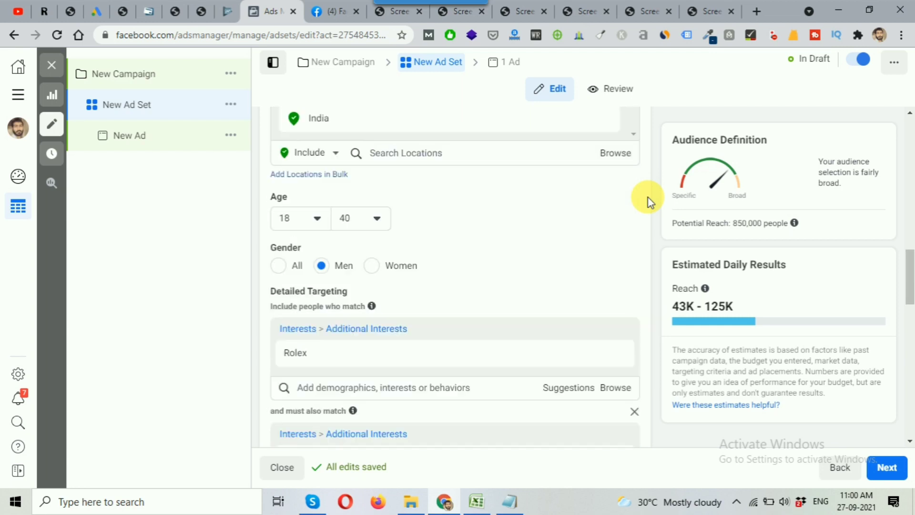
{"action": "scroll", "coordinate": [650, 202], "scroll_direction": "up", "scroll_amount": 2}
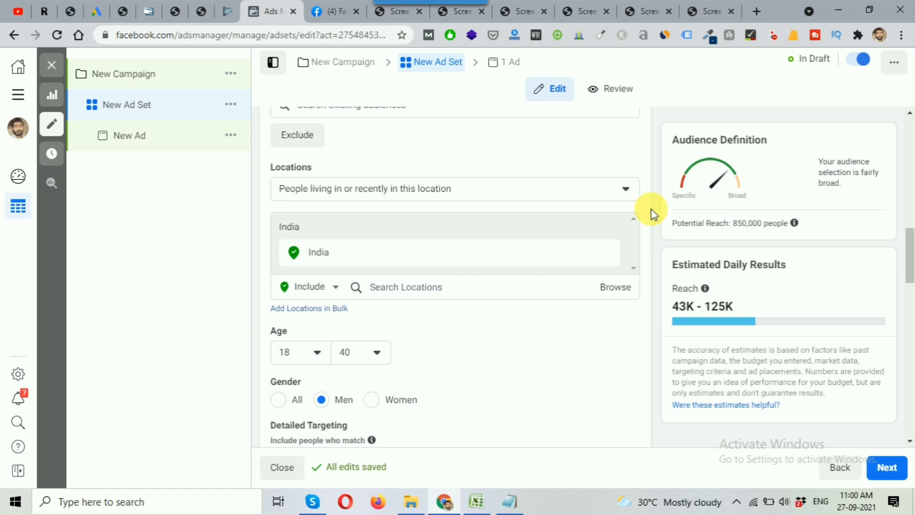
{"action": "scroll", "coordinate": [651, 210], "scroll_direction": "up", "scroll_amount": 2}
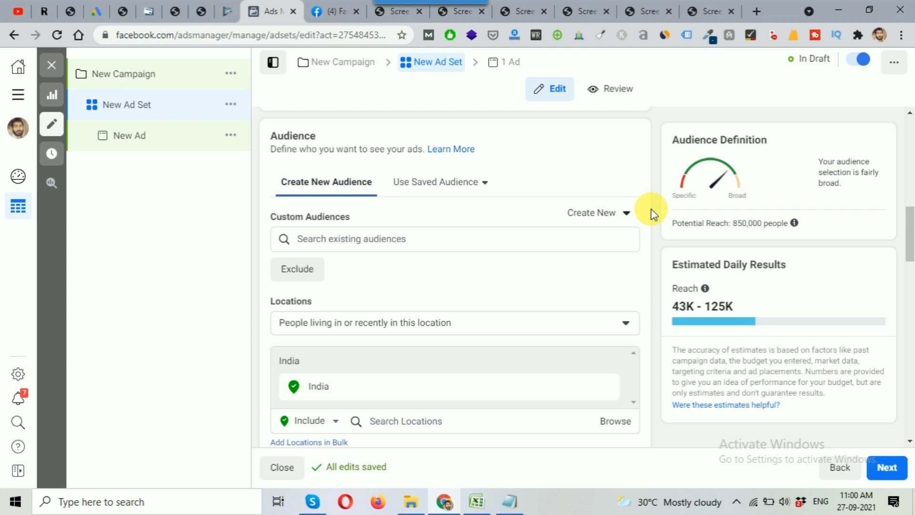